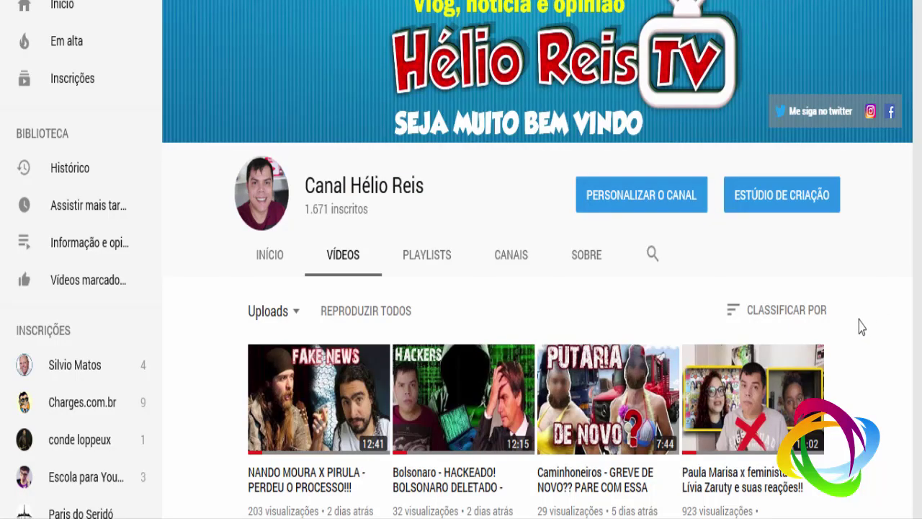
Scroll through the Canal Hélio Reis and PhotoEmbranco Tutoriais video lists
scroll(862, 326, "down", 2)
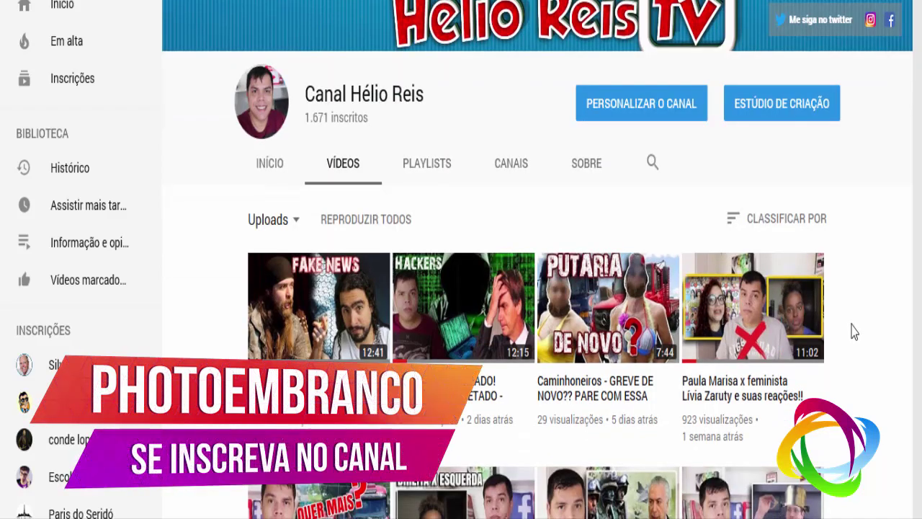
scroll(857, 328, "up", 2)
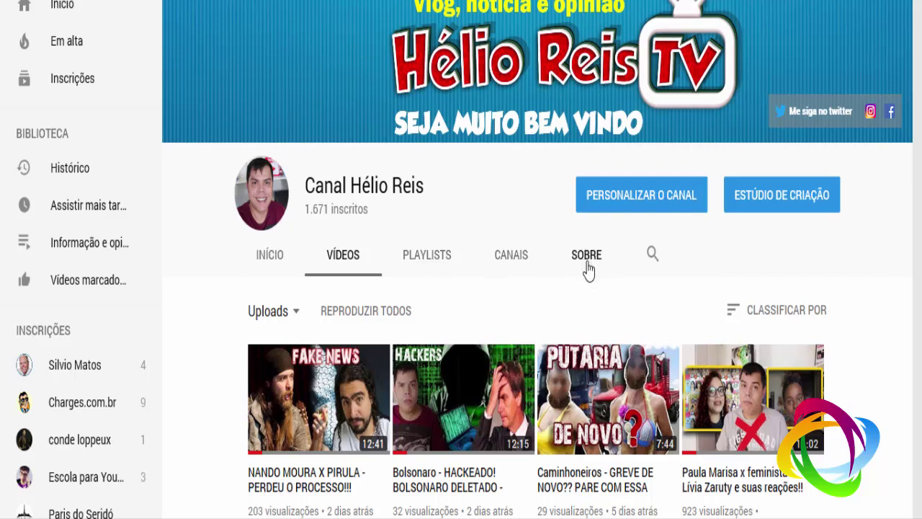
scroll(556, 271, "down", 3)
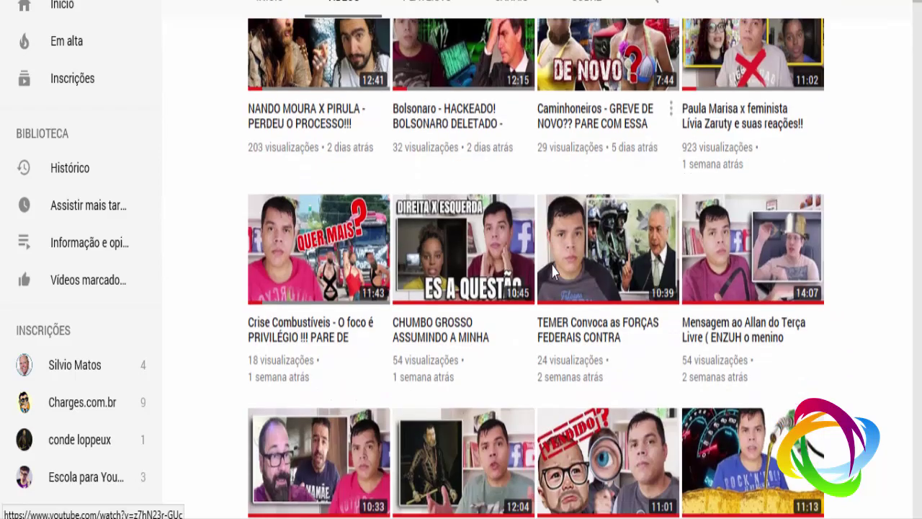
scroll(551, 268, "up", 1)
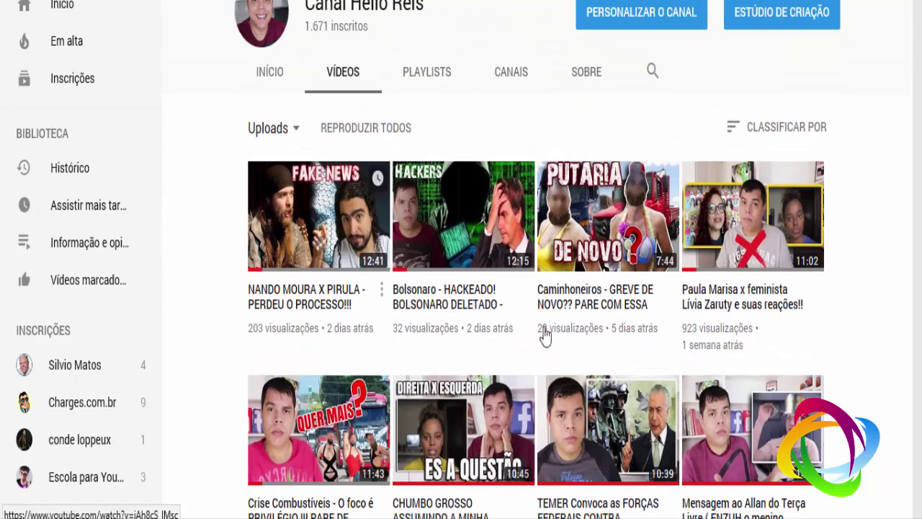
scroll(545, 335, "up", 3)
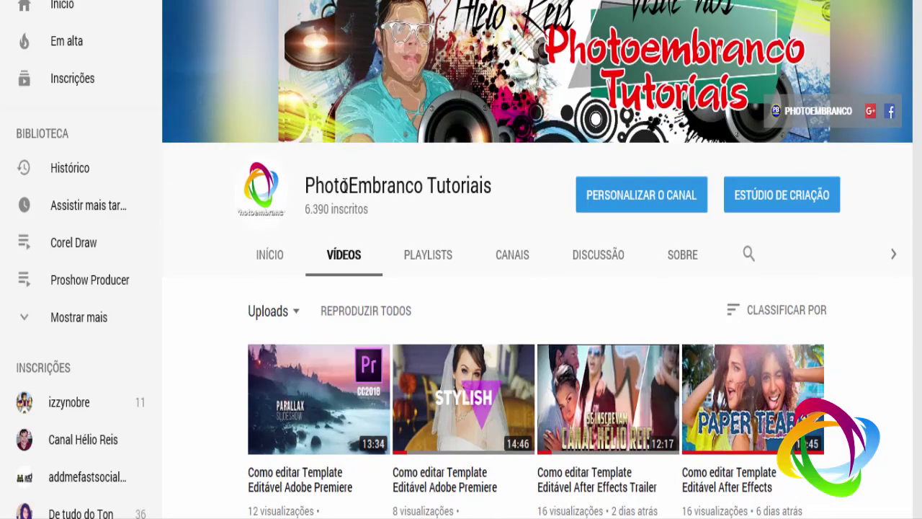
scroll(346, 193, "down", 4)
scroll(346, 193, "down", 4)
scroll(346, 193, "down", 5)
scroll(349, 190, "down", 3)
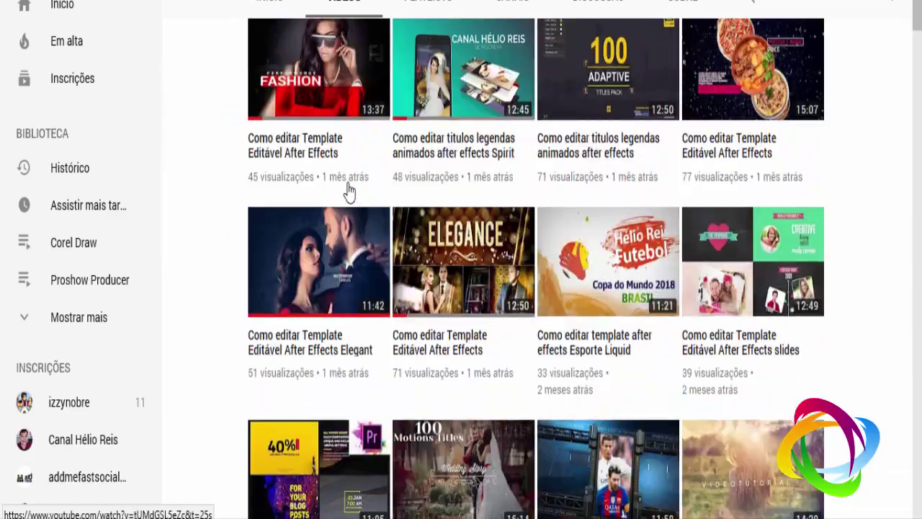
scroll(349, 191, "down", 4)
scroll(349, 190, "down", 4)
scroll(349, 189, "down", 4)
scroll(348, 186, "down", 5)
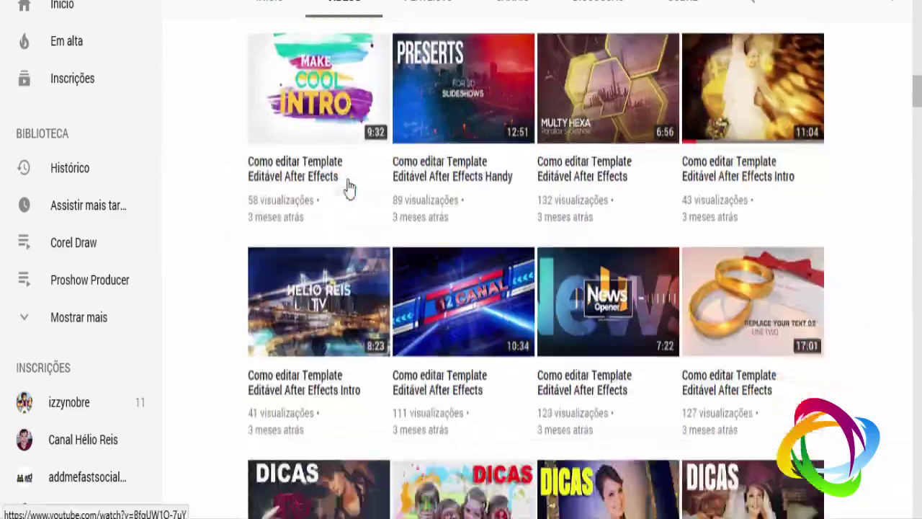
scroll(346, 189, "up", 5)
scroll(346, 190, "up", 5)
scroll(350, 181, "up", 5)
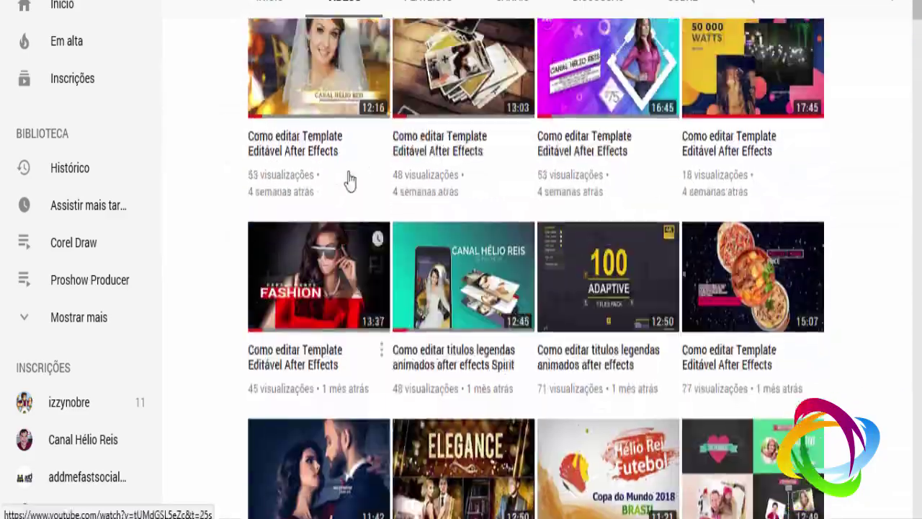
scroll(351, 181, "up", 5)
scroll(350, 179, "up", 5)
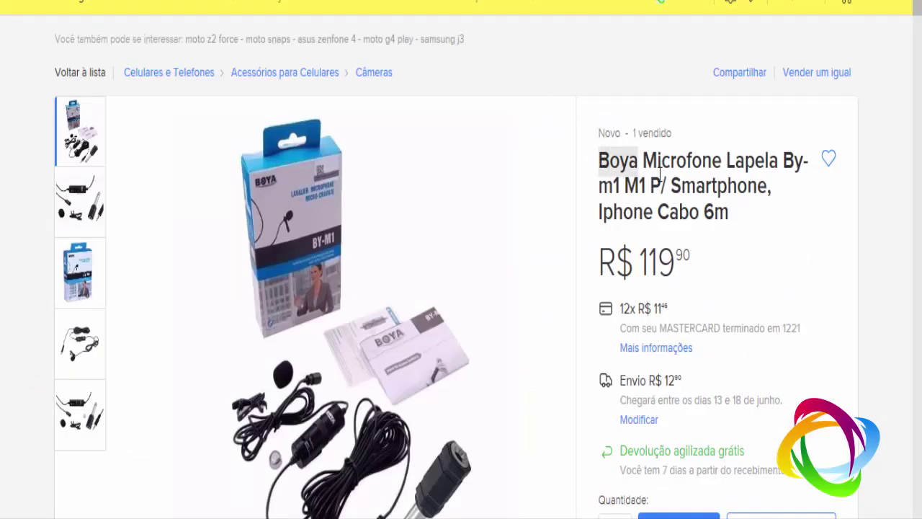
Highlight the Boya and Arimic microphone product titles on their store pages
left_click_drag(660, 171, 727, 214)
left_click(715, 216)
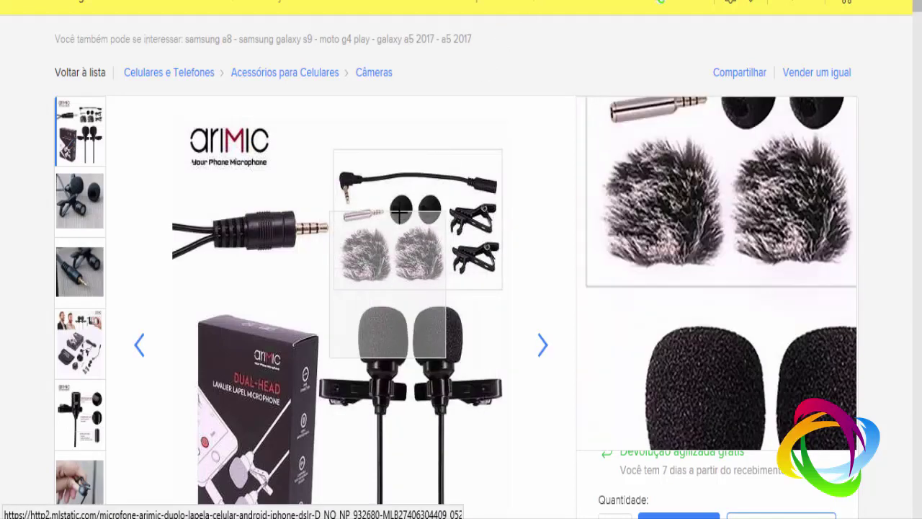
left_click_drag(606, 165, 675, 200)
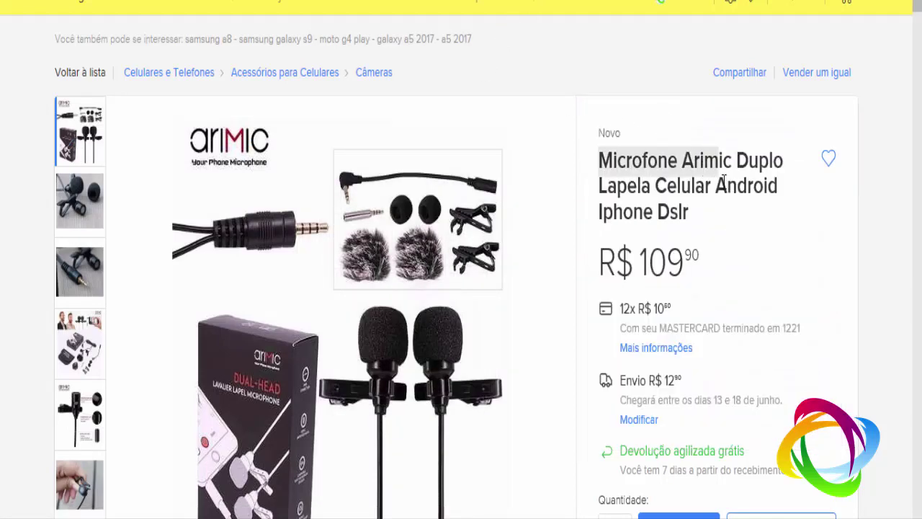
left_click(675, 200)
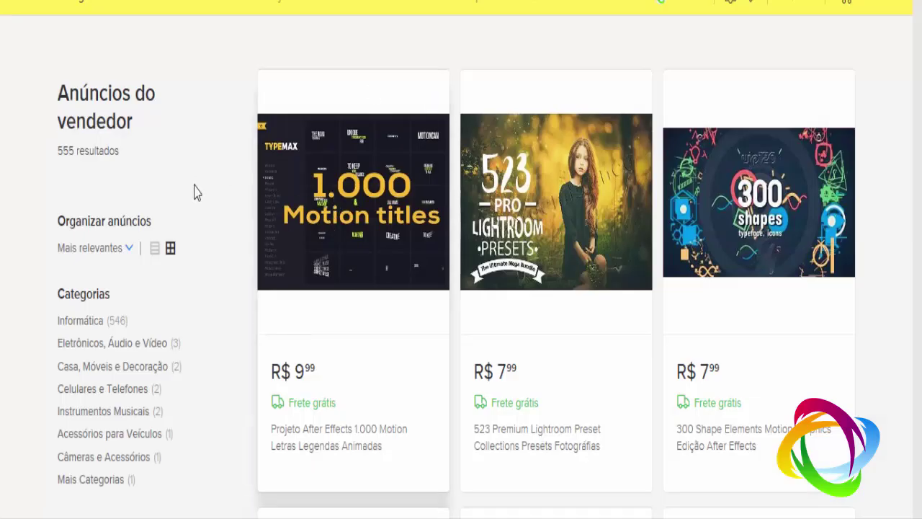
Scroll down the seller's listings to the pagination bar
scroll(850, 223, "down", 5)
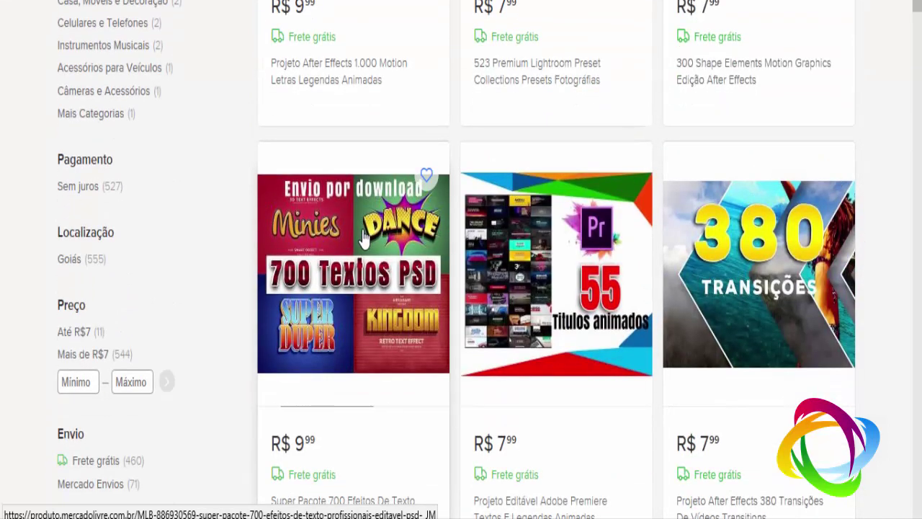
scroll(364, 238, "down", 3)
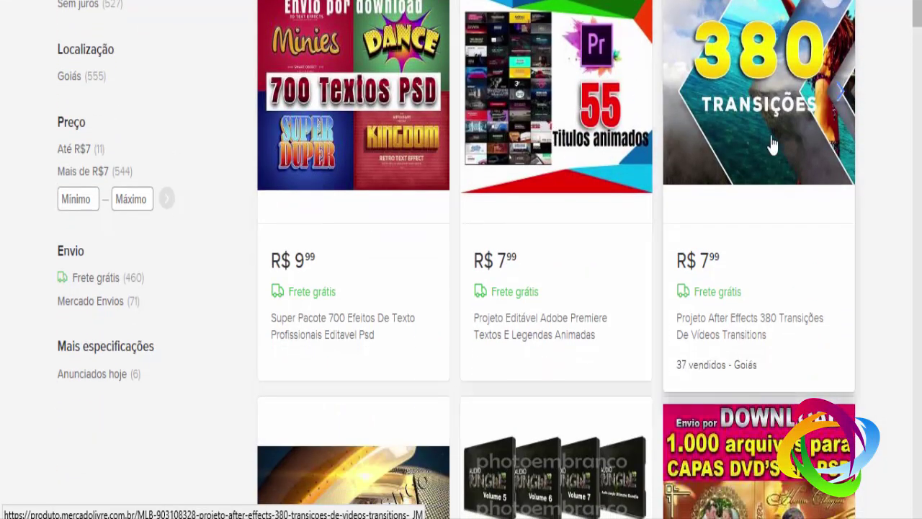
scroll(770, 137, "down", 5)
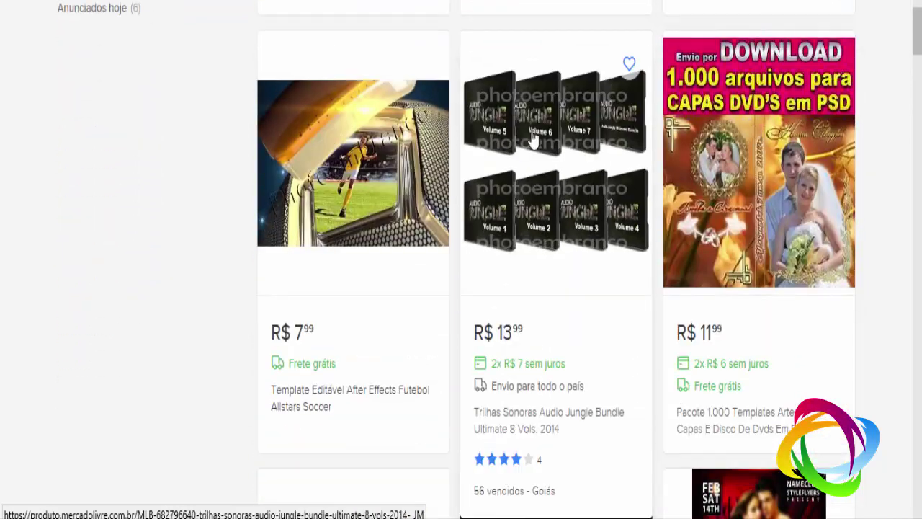
scroll(518, 144, "down", 4)
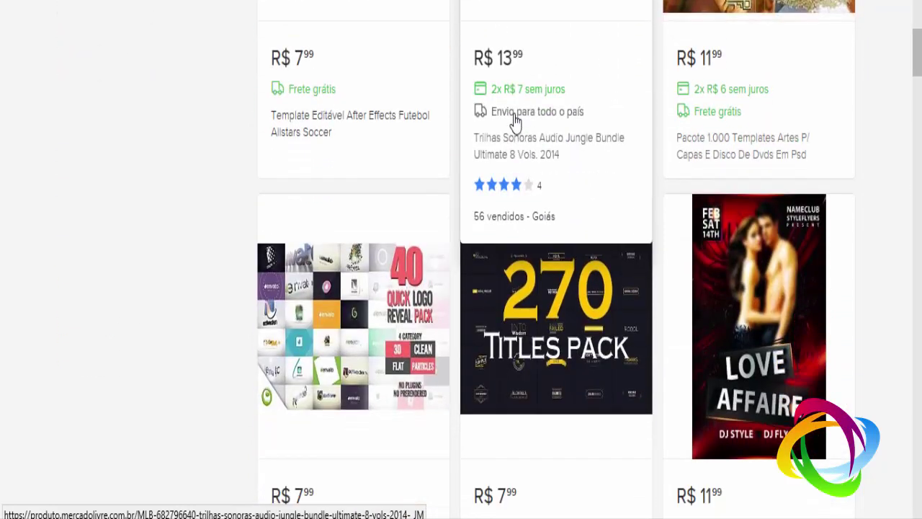
scroll(515, 123, "down", 4)
scroll(561, 137, "down", 5)
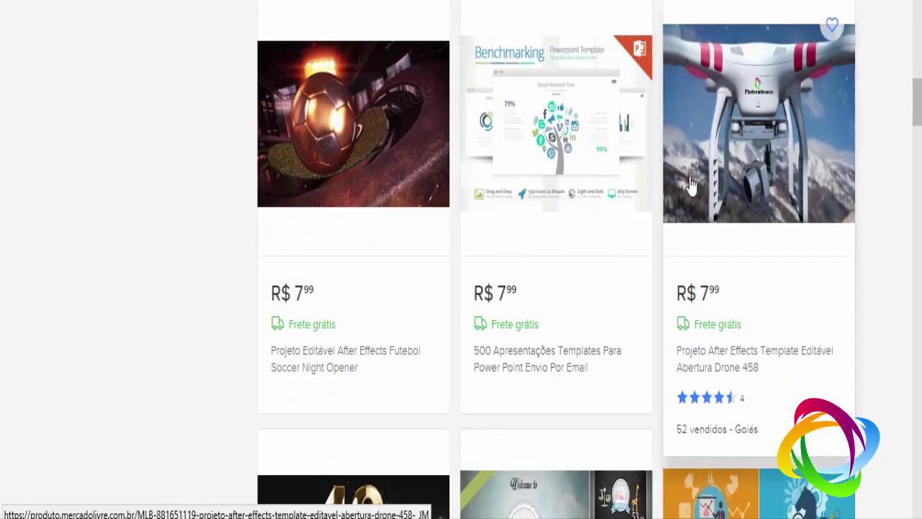
scroll(591, 161, "down", 4)
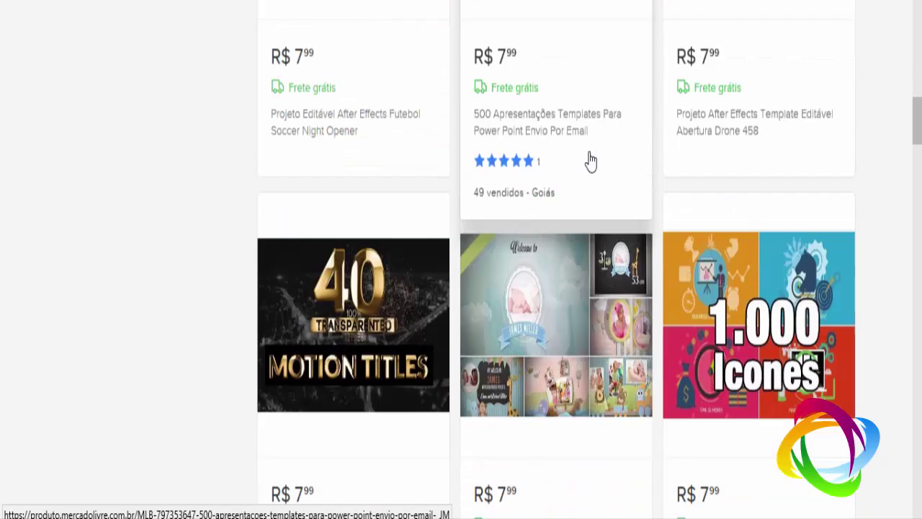
scroll(577, 134, "up", 3)
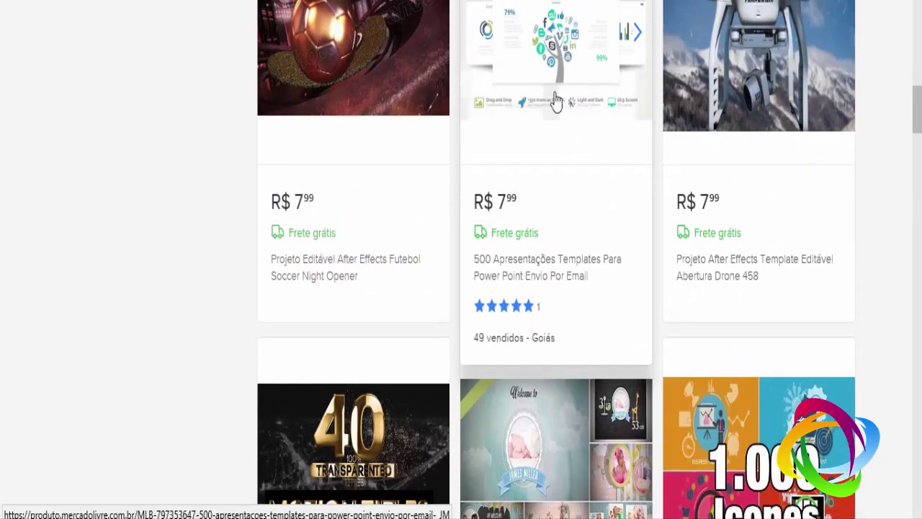
scroll(555, 97, "down", 4)
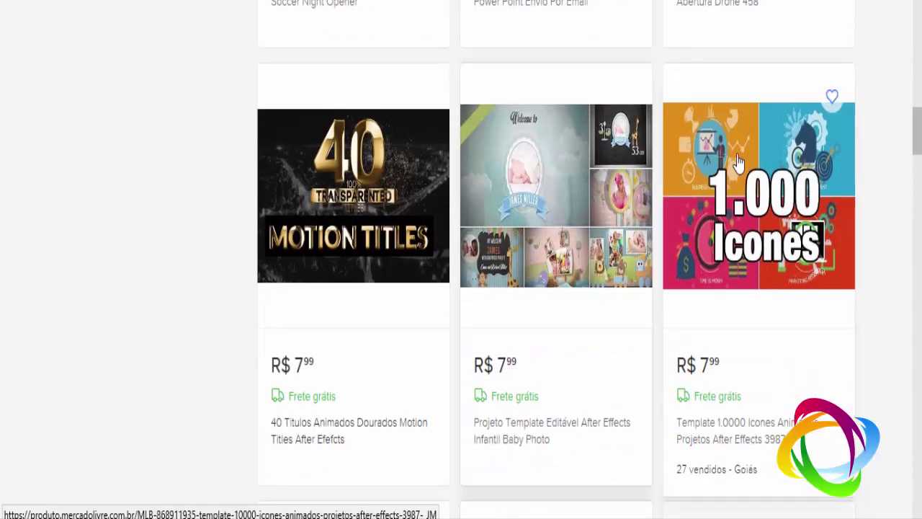
scroll(772, 154, "down", 5)
scroll(768, 157, "down", 3)
scroll(768, 154, "down", 4)
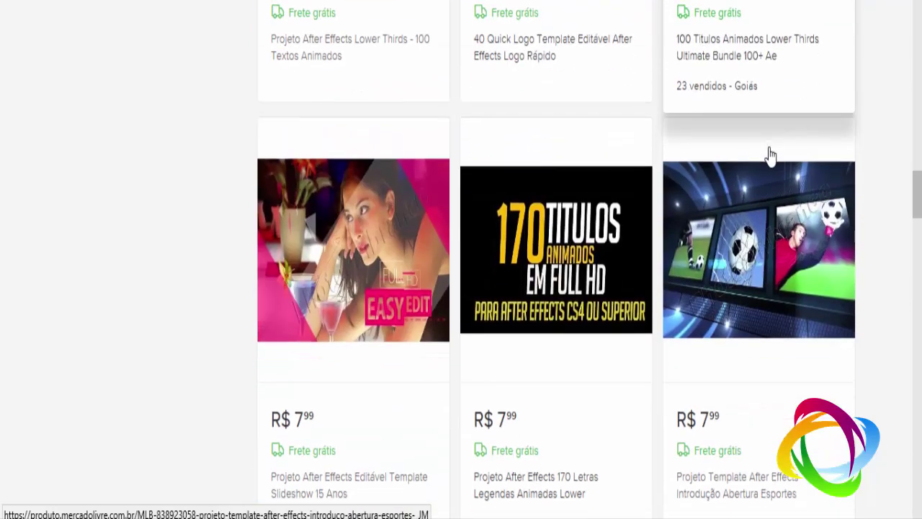
scroll(765, 151, "down", 3)
scroll(750, 152, "down", 2)
scroll(732, 159, "down", 4)
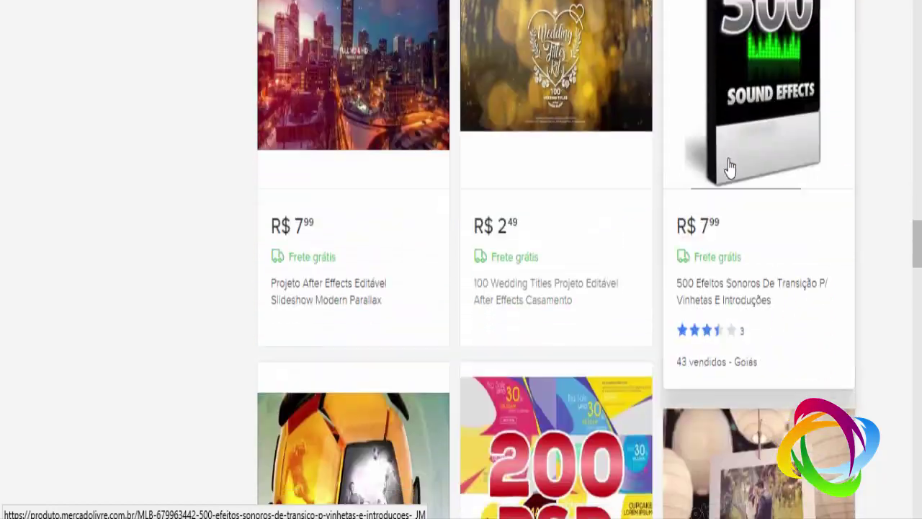
scroll(726, 164, "down", 2)
scroll(726, 168, "down", 7)
scroll(726, 165, "down", 7)
scroll(731, 170, "down", 7)
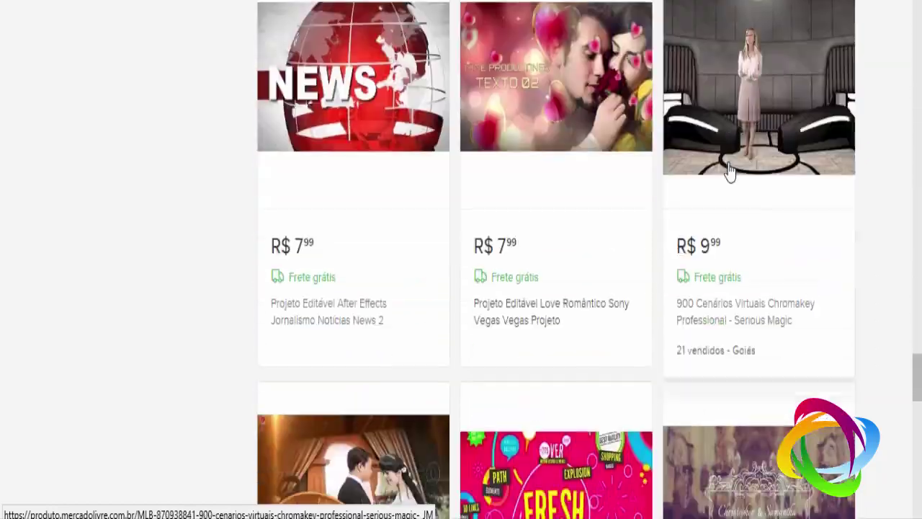
scroll(728, 173, "down", 6)
scroll(726, 179, "down", 6)
scroll(648, 202, "down", 6)
scroll(439, 281, "down", 1)
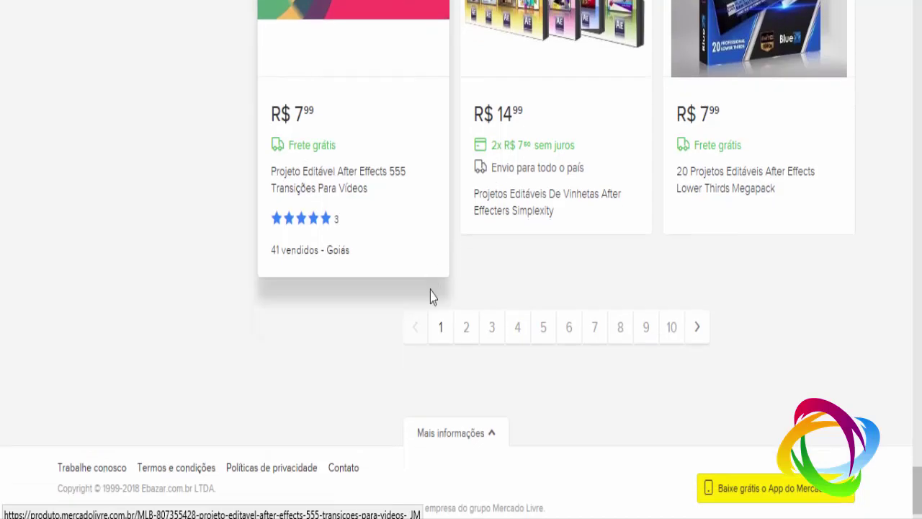
Load page 7 of the seller's listings and browse its results
left_click(607, 344)
scroll(612, 288, "up", 5)
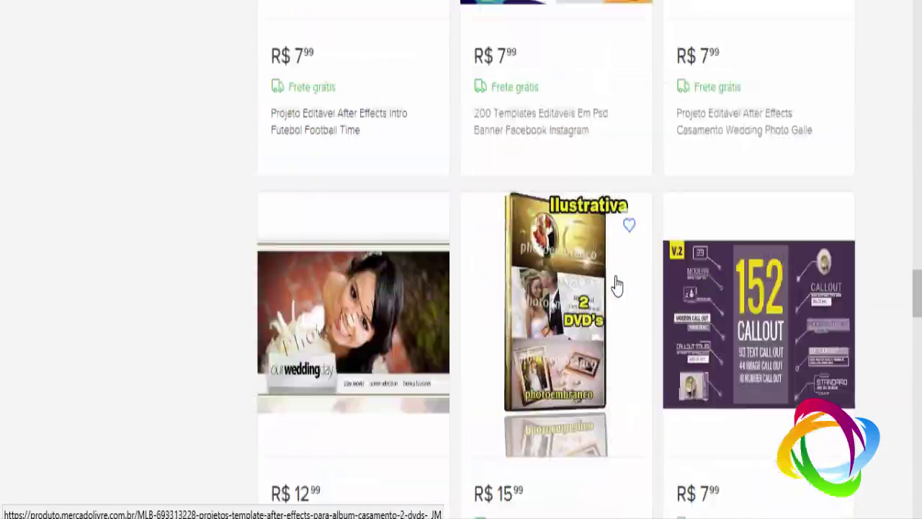
scroll(613, 286, "up", 5)
scroll(613, 286, "up", 5)
scroll(612, 288, "up", 10)
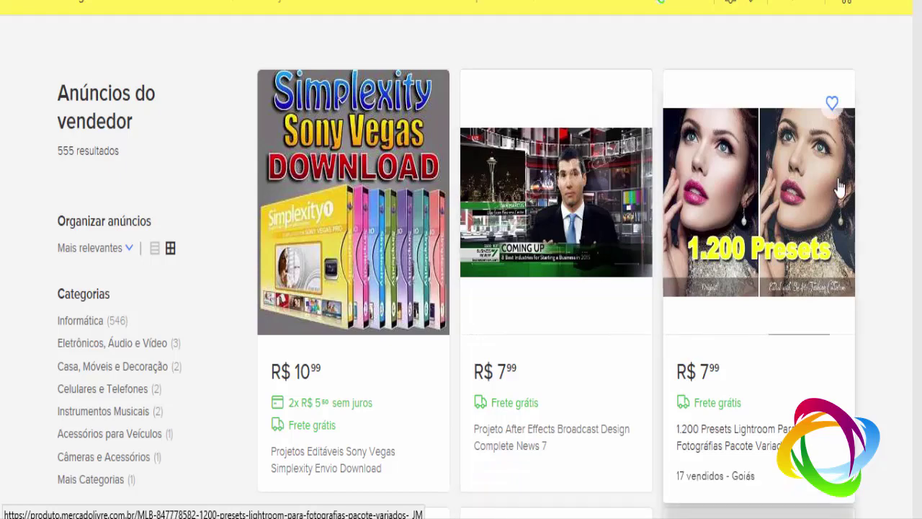
scroll(839, 187, "down", 4)
scroll(838, 190, "up", 4)
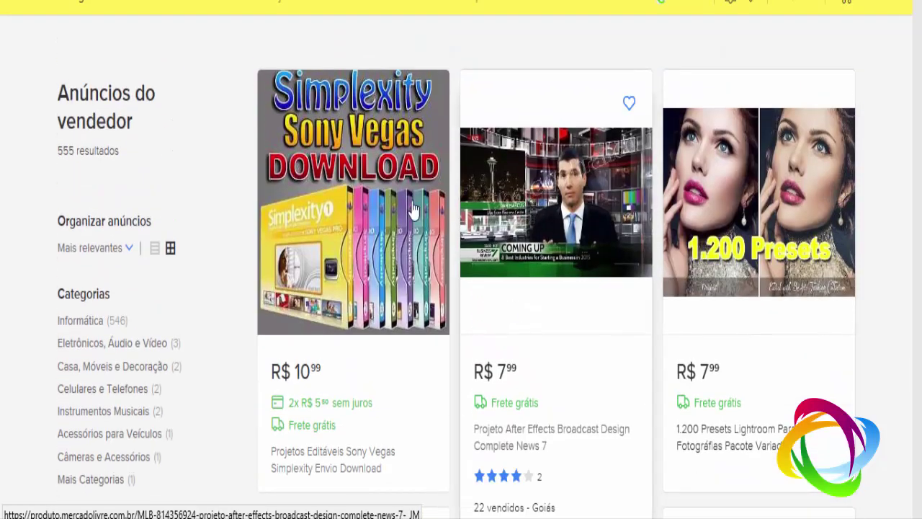
scroll(411, 206, "down", 5)
scroll(389, 209, "down", 2)
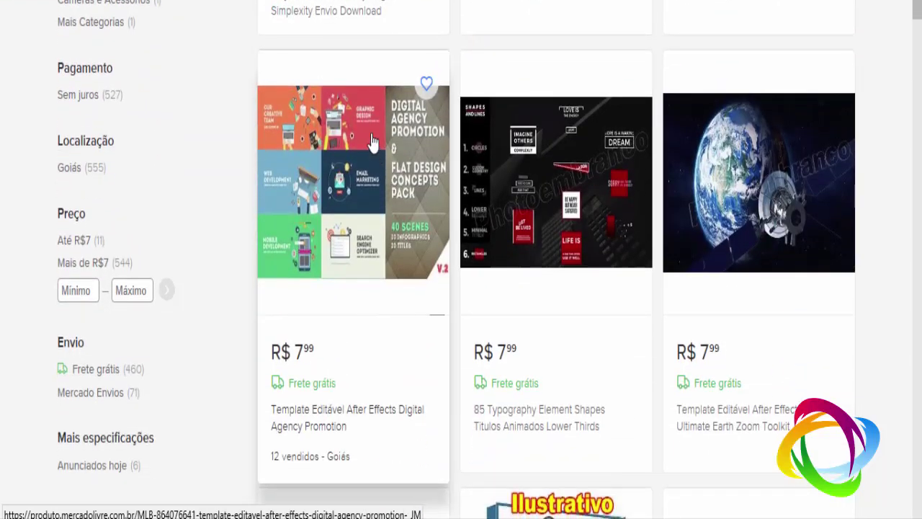
scroll(366, 138, "up", 3)
scroll(365, 139, "up", 3)
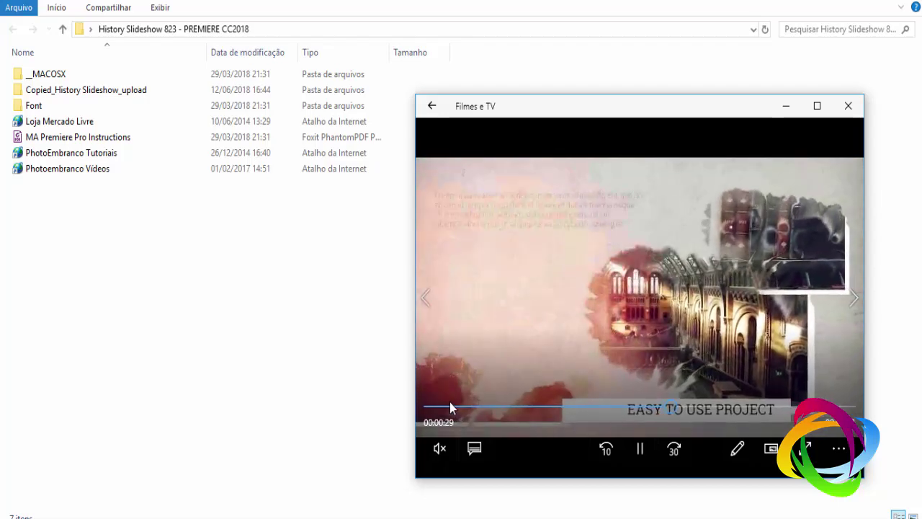
Replay the History Slideshow preview from the start, pause it, and return to the folder
left_click(445, 405)
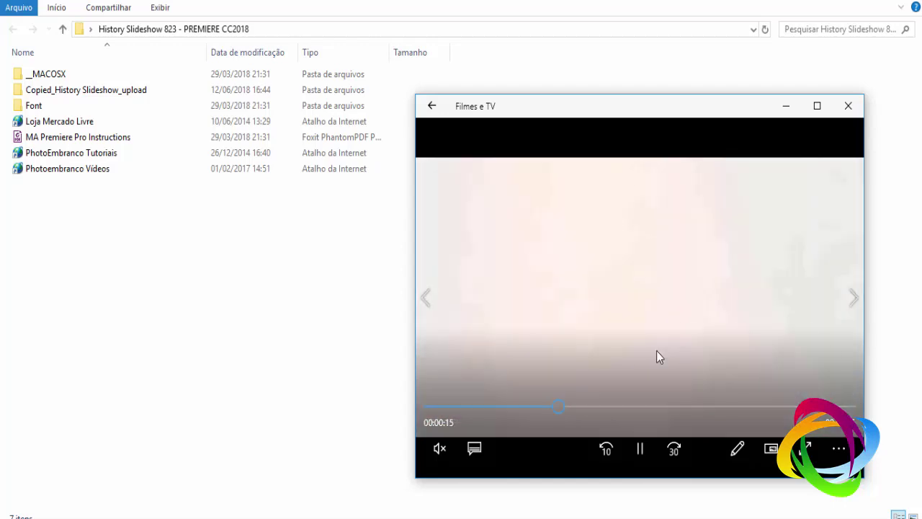
left_click(642, 451)
left_click(100, 239)
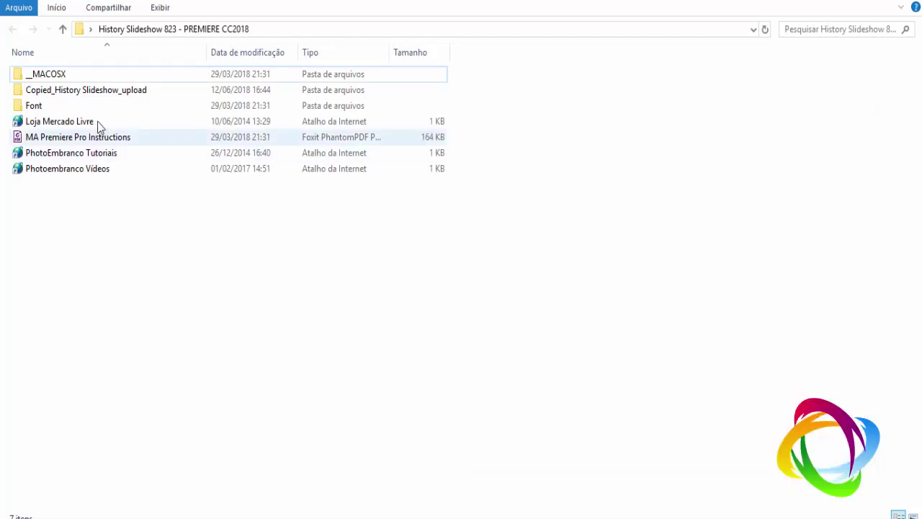
Read the Roboto Slab font link in the Font folder's Font.txt, then close it
left_click(46, 108)
double_click(46, 107)
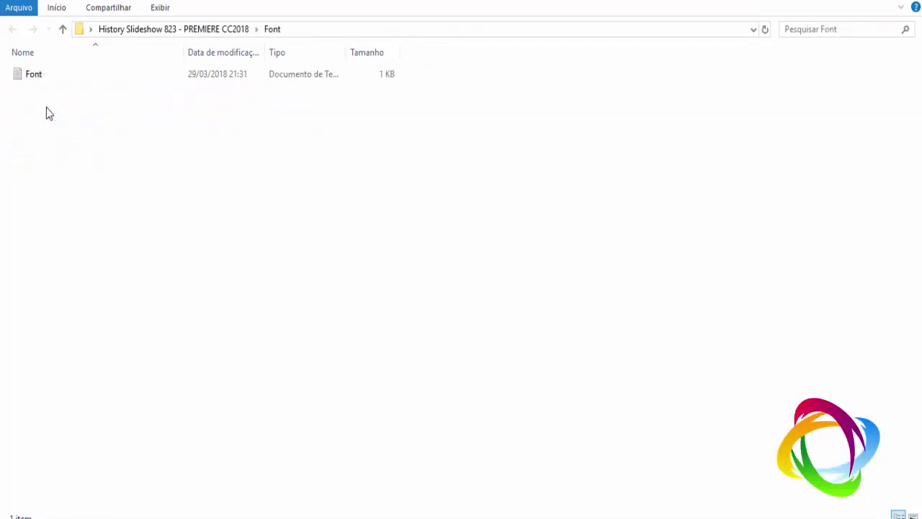
double_click(29, 78)
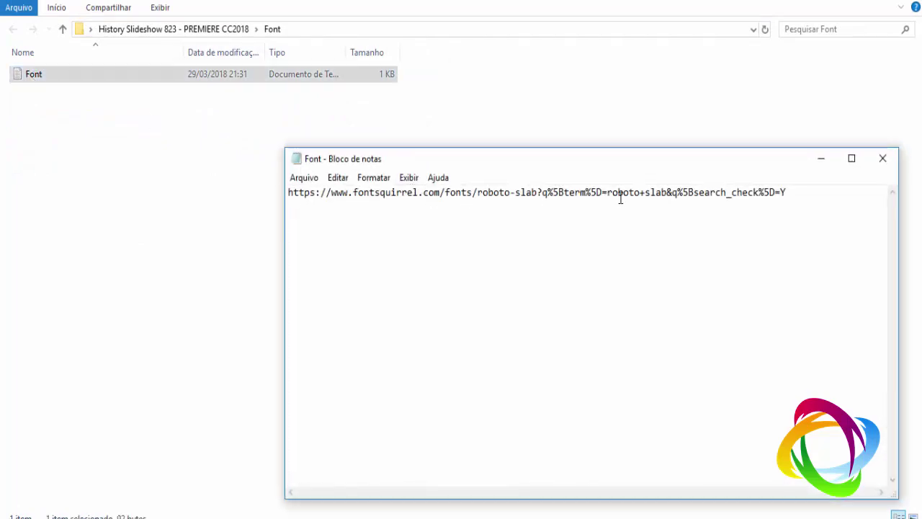
left_click(62, 29)
left_click(409, 248)
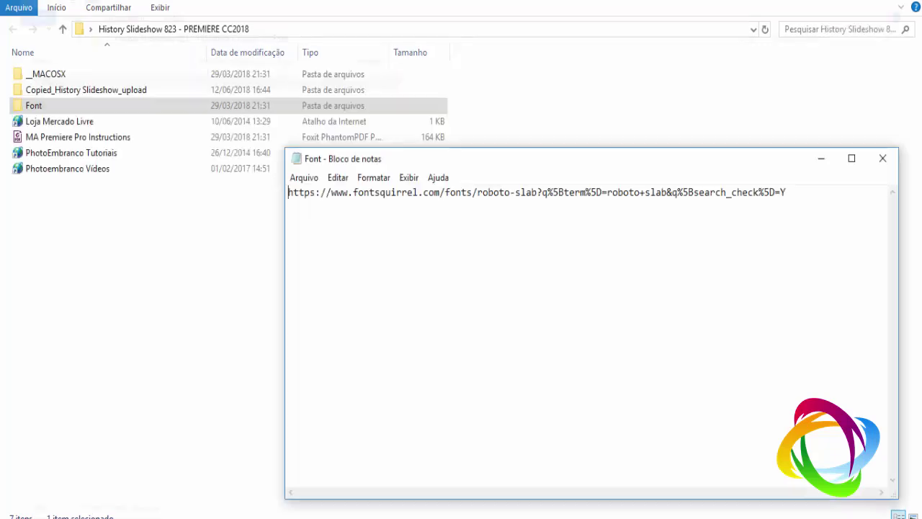
left_click(882, 157)
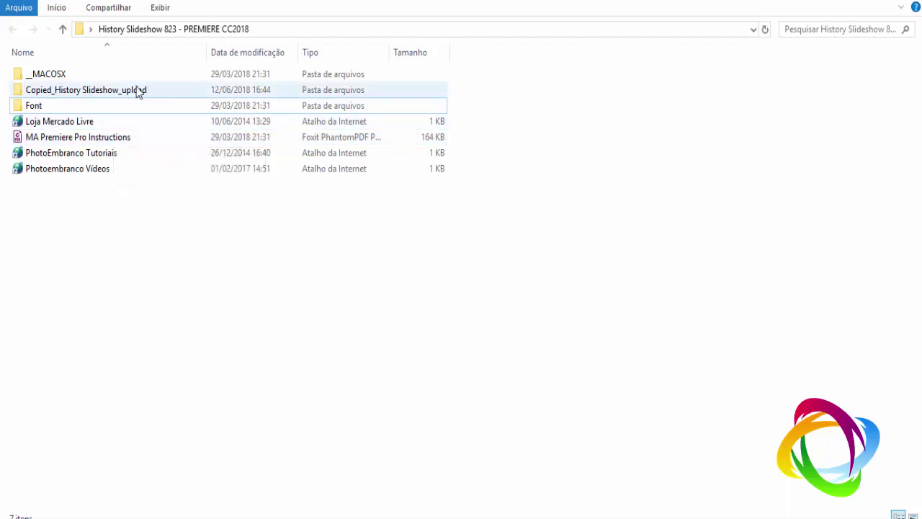
In Copied_History Slideshow_upload, pick the newer History Slideshow project file
double_click(93, 90)
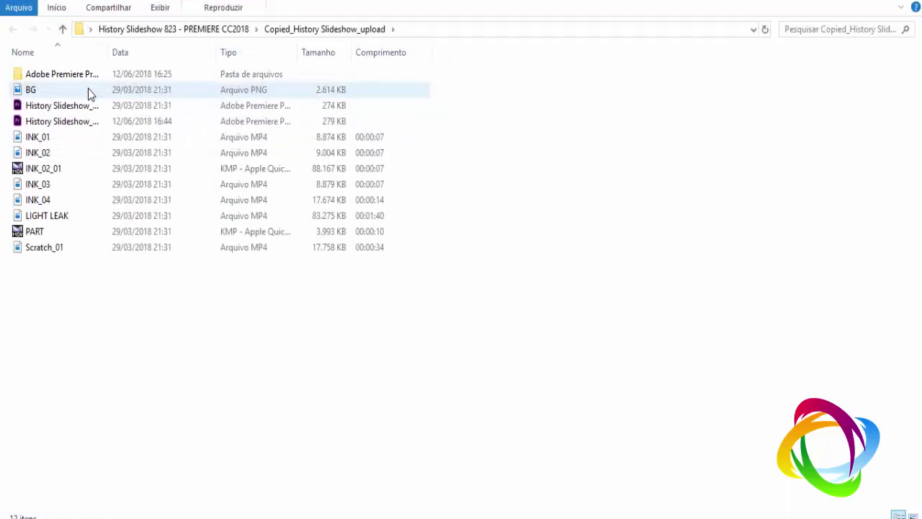
left_click(75, 106)
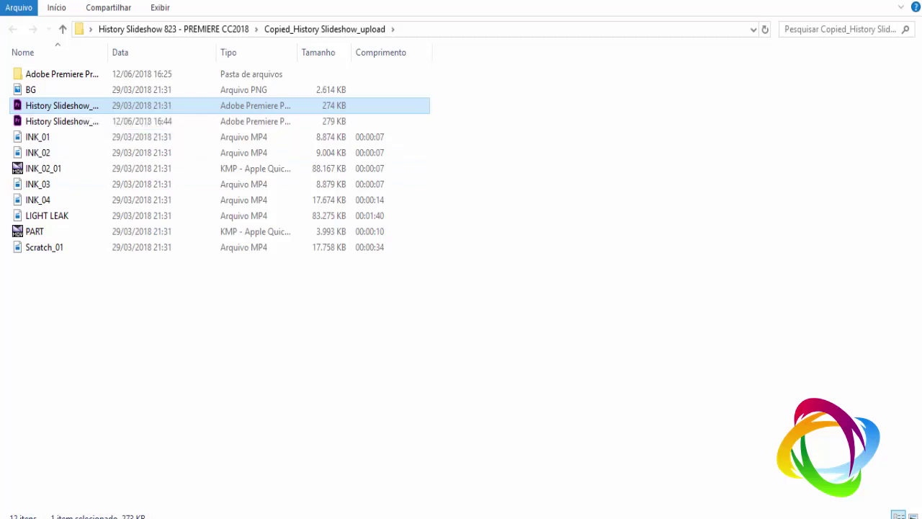
left_click(77, 122)
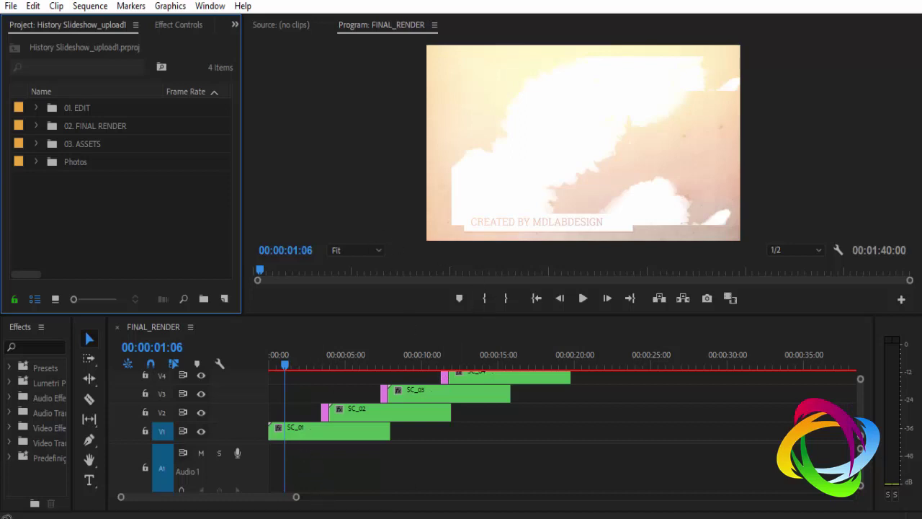
Inspect the SHOT_01_01 layers inside the nested SC_01 scene, then return to FINAL_RENDER
mouse_move(414, 517)
left_click(328, 432)
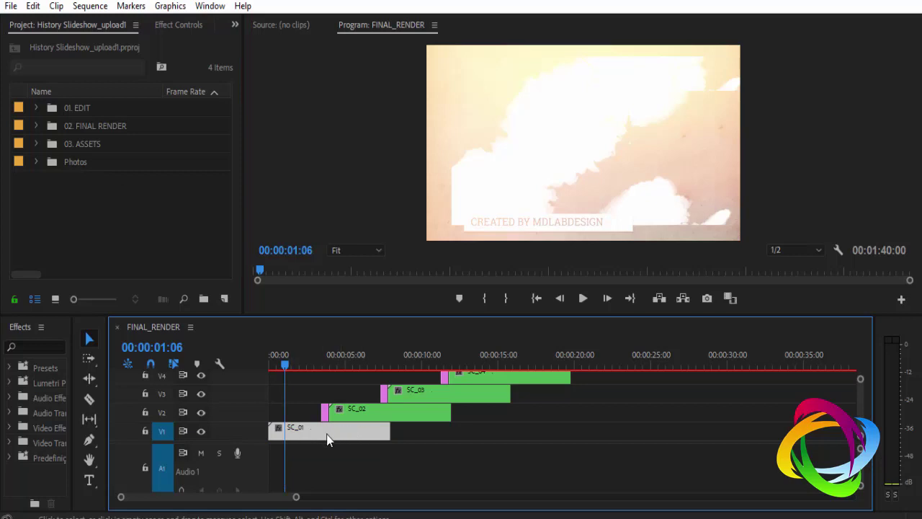
double_click(317, 433)
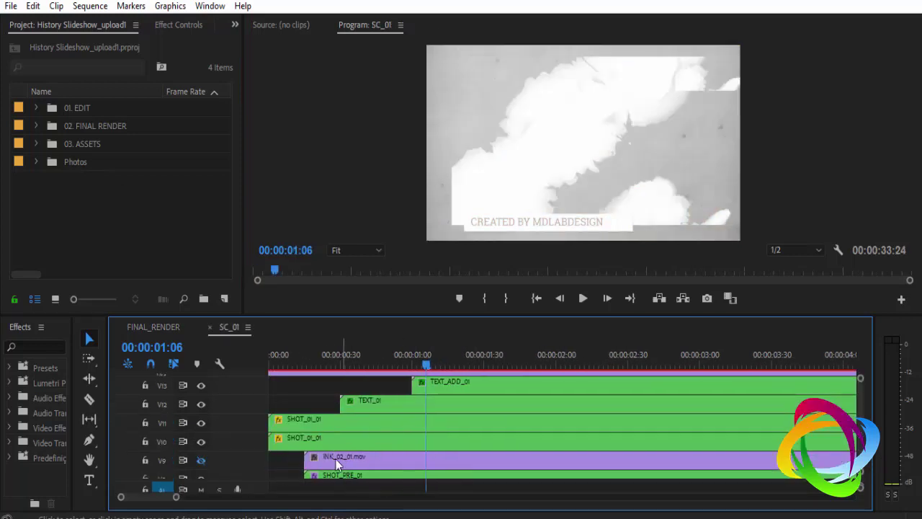
left_click(308, 418)
left_click(330, 443)
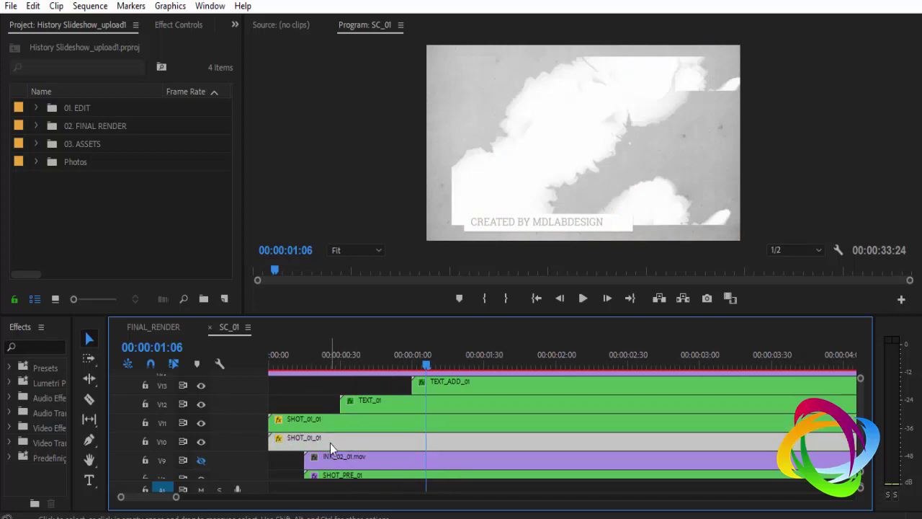
left_click(211, 328)
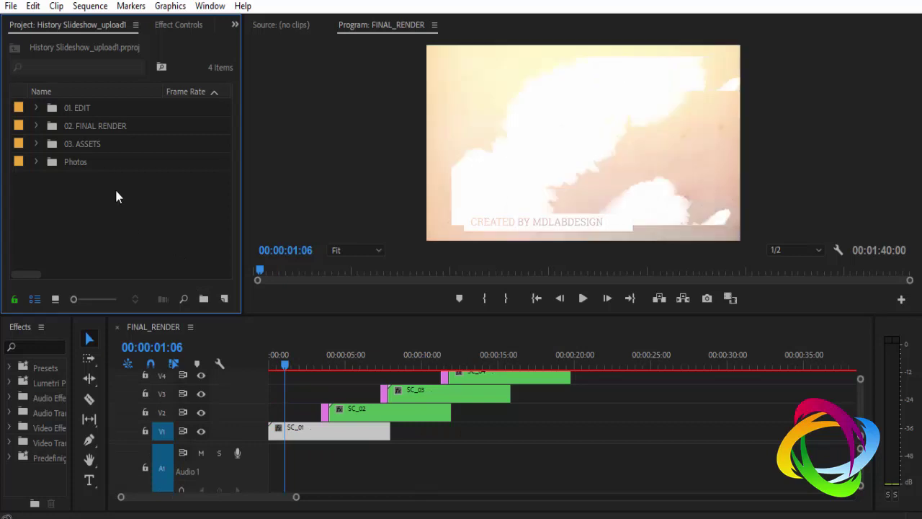
Expand the 01. EDIT folder and its SHOT subfolder in the Project panel
left_click(71, 108)
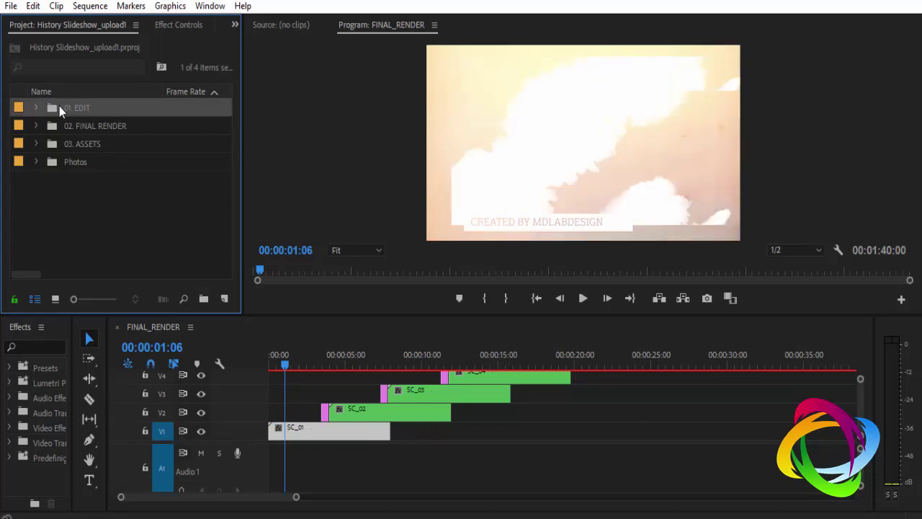
left_click(36, 107)
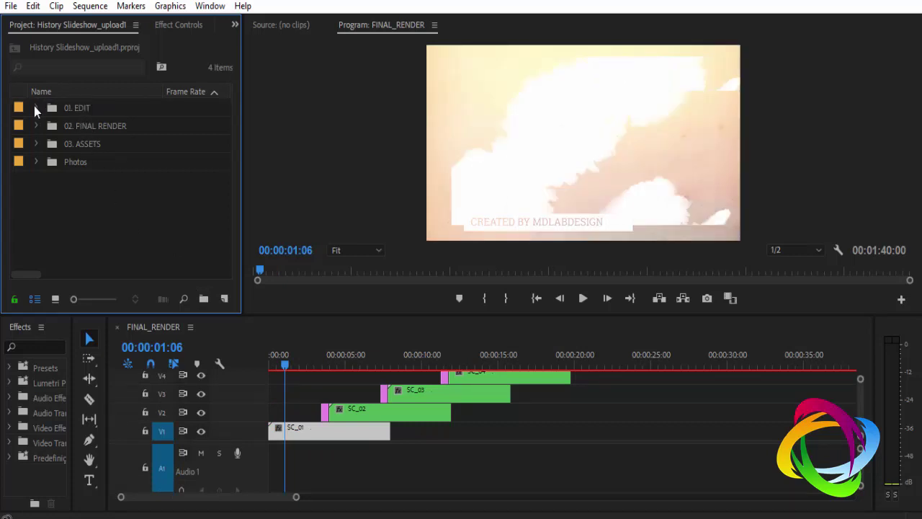
left_click(80, 125)
left_click(78, 143)
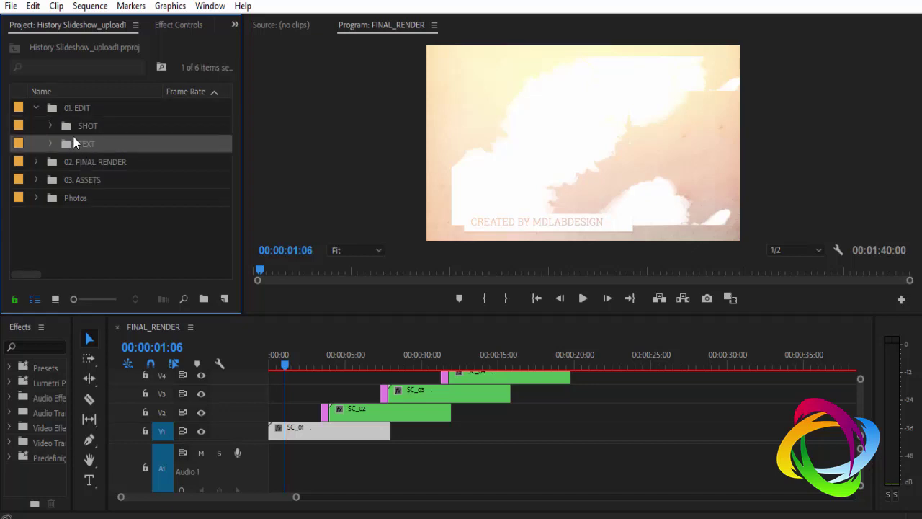
left_click(51, 126)
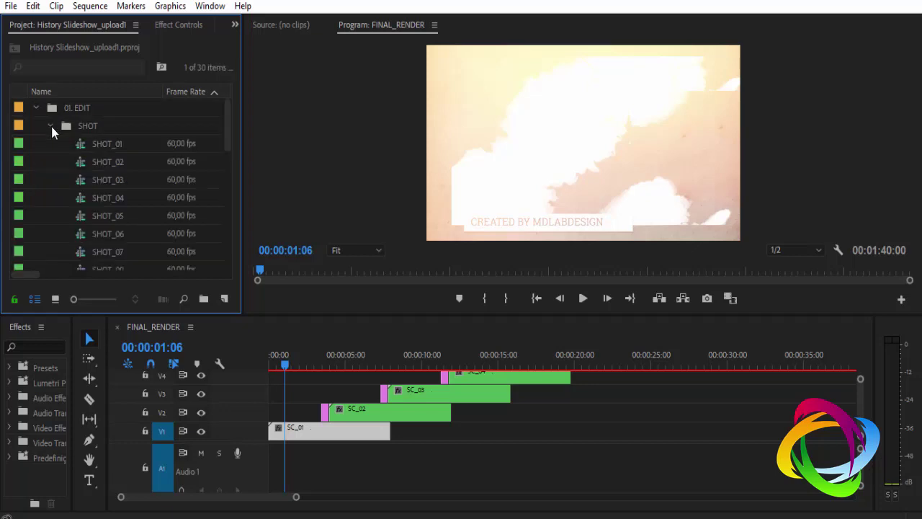
Browse the SHOT sequences and TEXT folder contents, leaving SHOT expanded
left_click(112, 144)
scroll(122, 187, "down", 2)
scroll(122, 213, "down", 2)
scroll(119, 219, "down", 1)
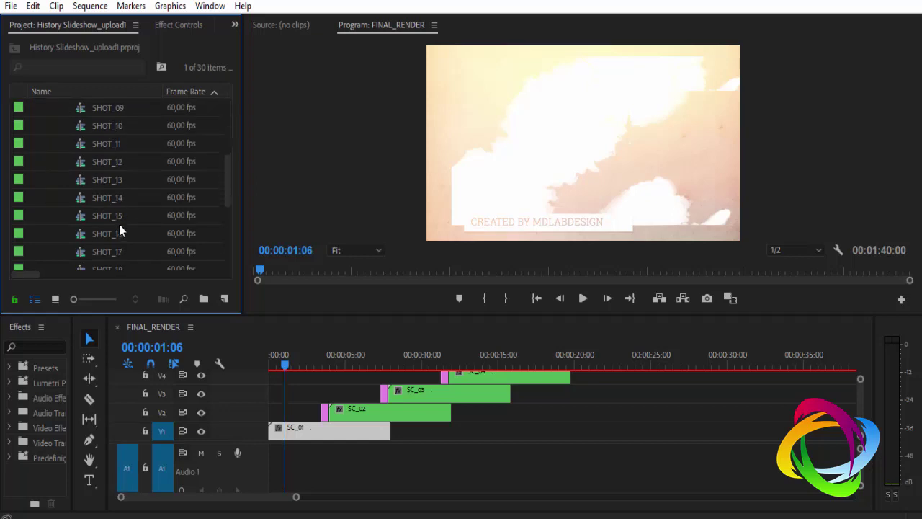
mouse_move(228, 180)
left_mouse_down()
mouse_move(227, 218)
mouse_move(228, 116)
left_mouse_up()
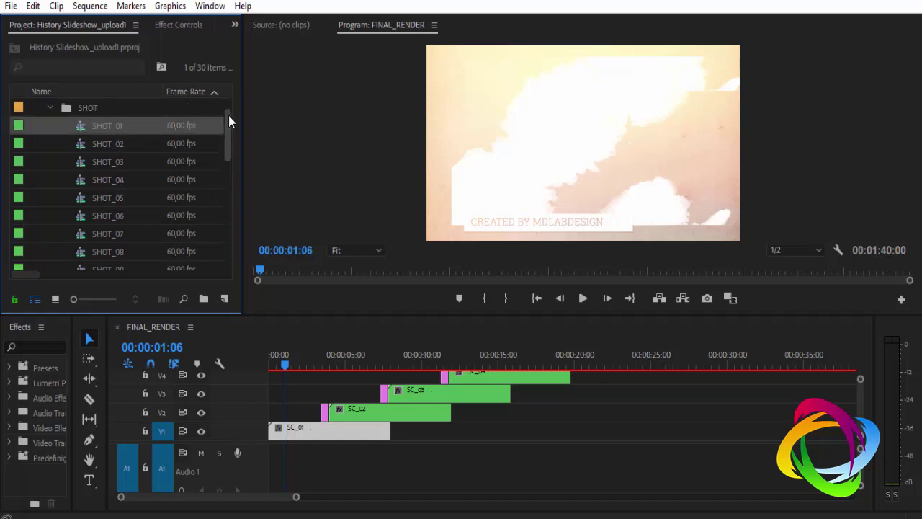
left_click(50, 127)
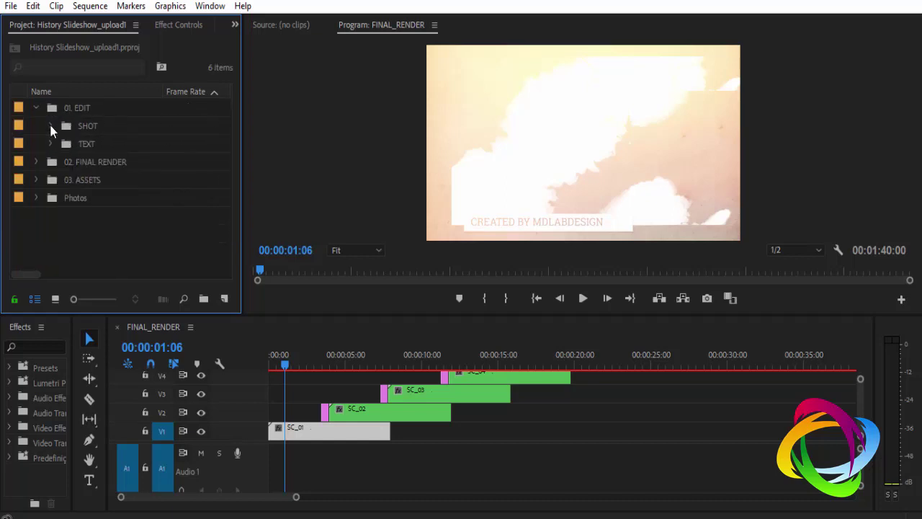
left_click(51, 144)
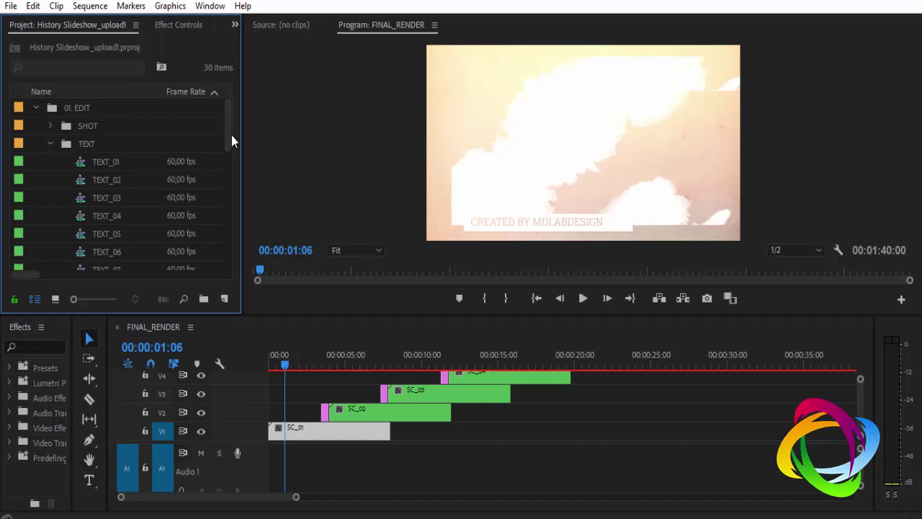
mouse_move(230, 136)
left_mouse_down()
mouse_move(218, 250)
mouse_move(219, 108)
left_mouse_up()
left_click(51, 144)
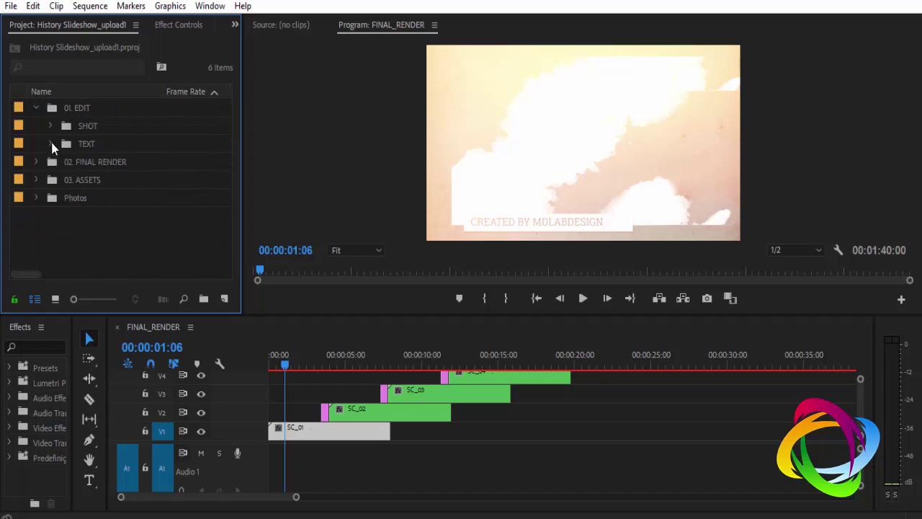
left_click(50, 126)
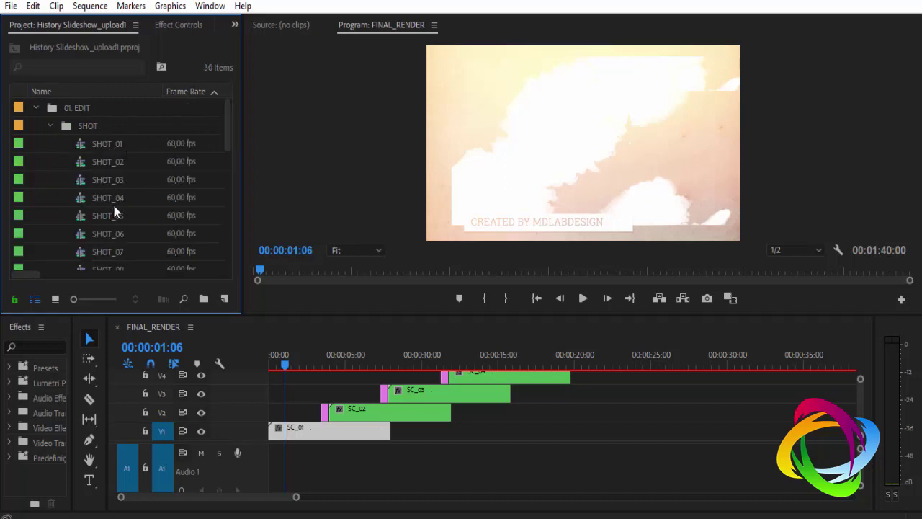
Open SHOT_01 and preview 4DSC_1476 copy.jpg and 21_7.jpg from the Photos folder
double_click(112, 144)
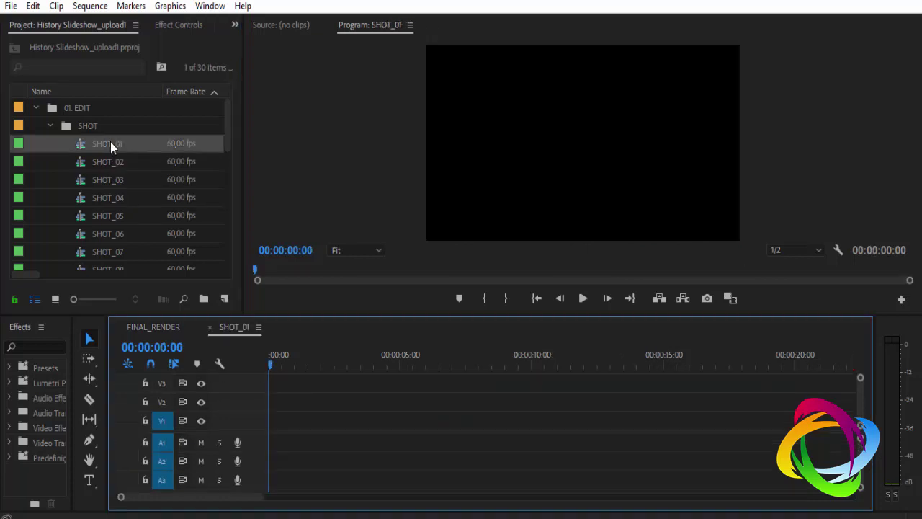
scroll(104, 201, "down", 3)
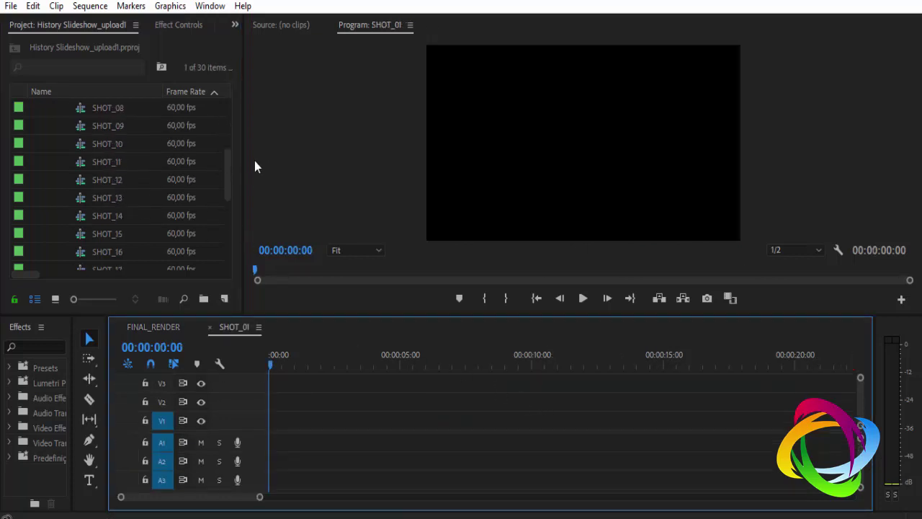
left_click_drag(225, 196, 217, 249)
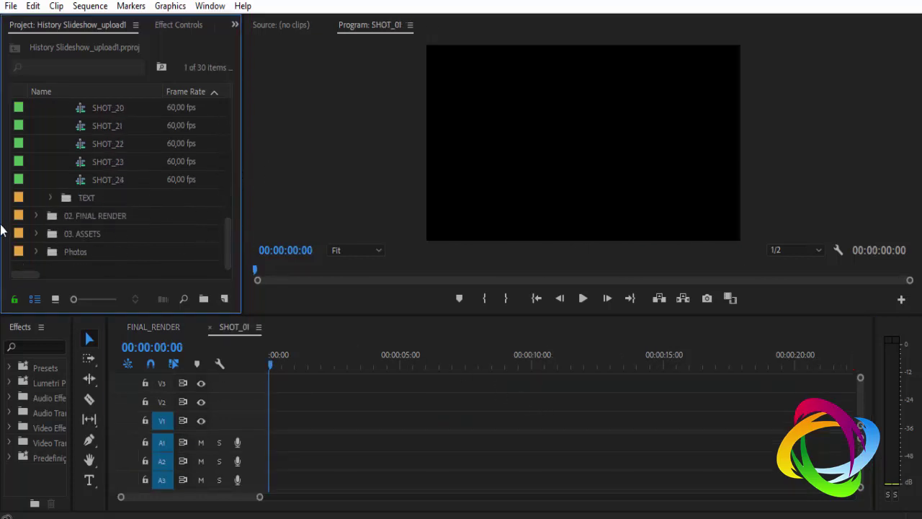
left_click(36, 252)
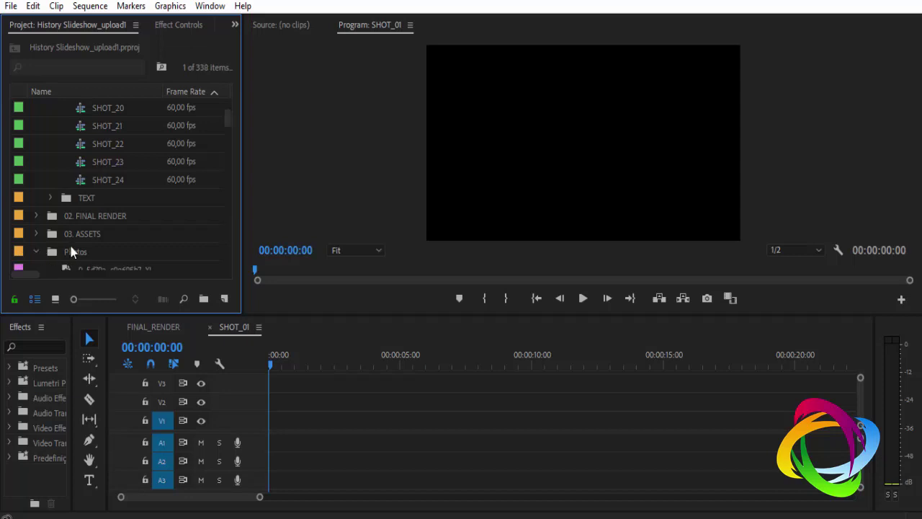
scroll(79, 250, "down", 2)
scroll(101, 250, "down", 1)
scroll(101, 245, "down", 3)
scroll(101, 245, "down", 2)
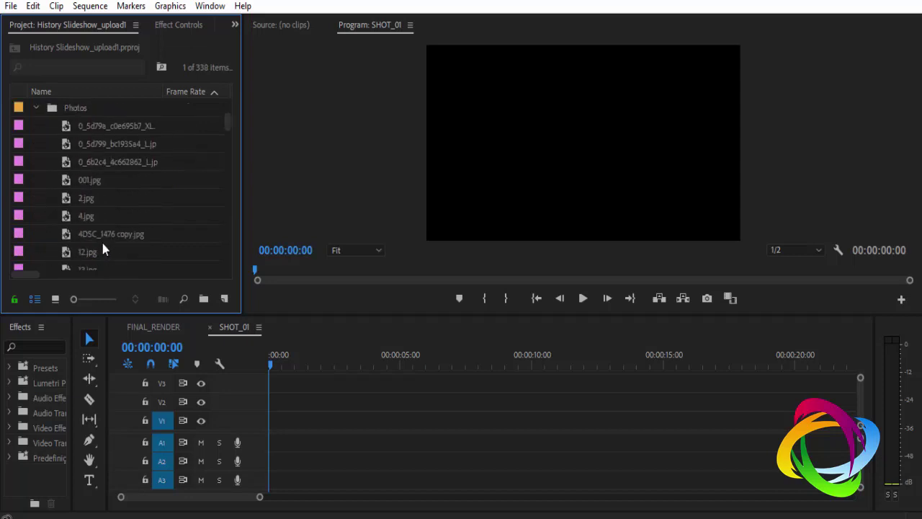
double_click(118, 232)
scroll(115, 234, "down", 3)
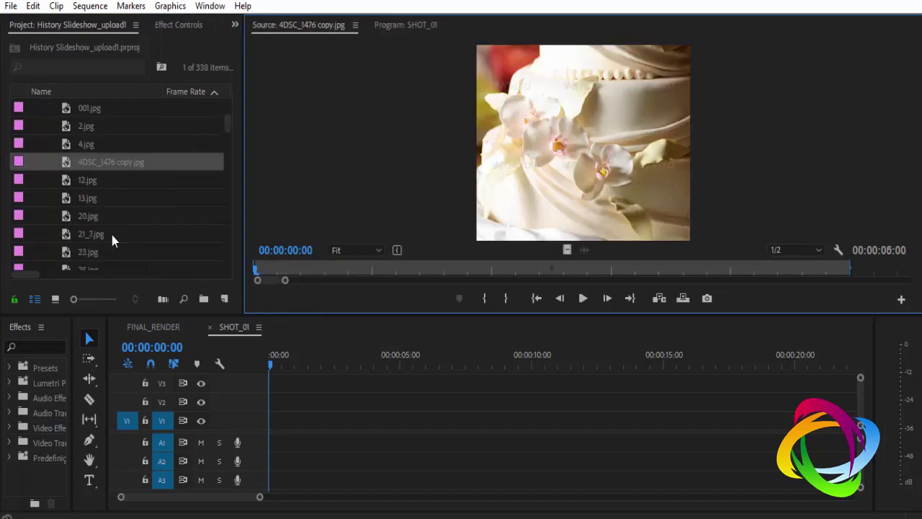
double_click(111, 235)
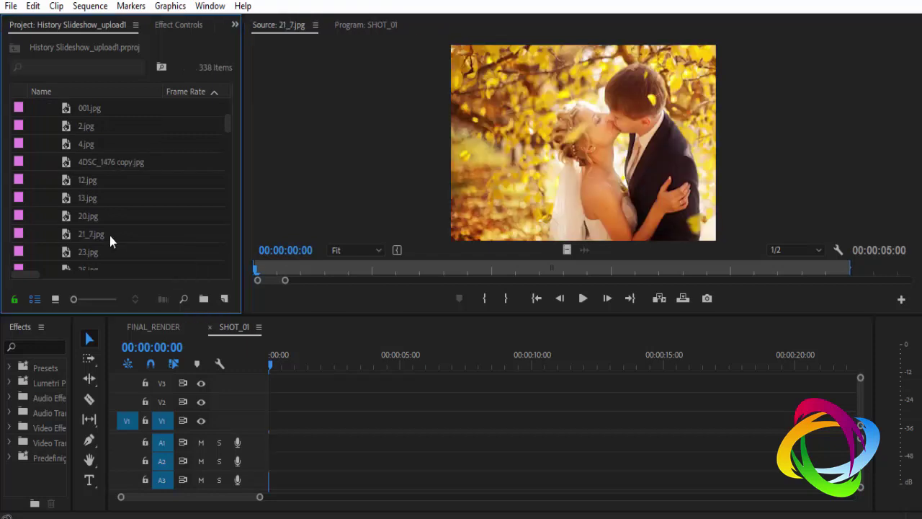
Compare the 2012-02-08_184915 and 2012-02-08_185003 photos in the preview
left_click_drag(109, 236, 223, 197)
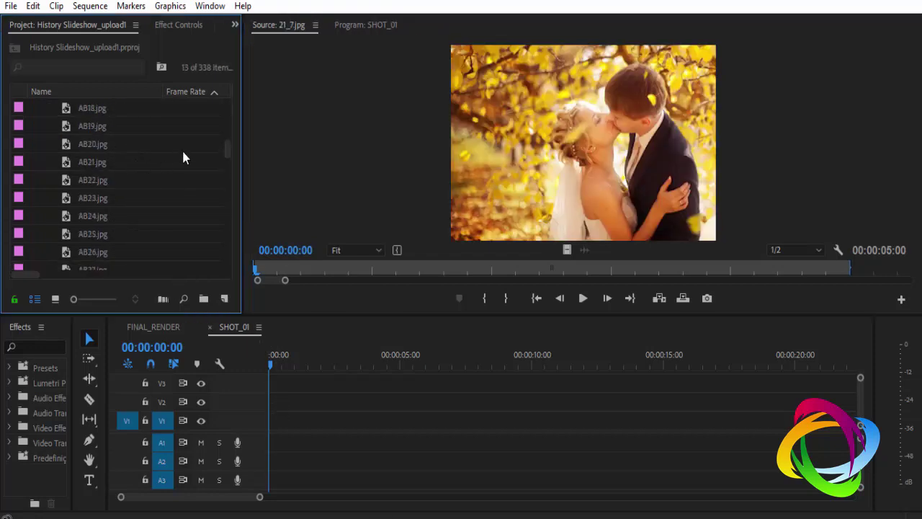
left_click_drag(219, 149, 228, 132)
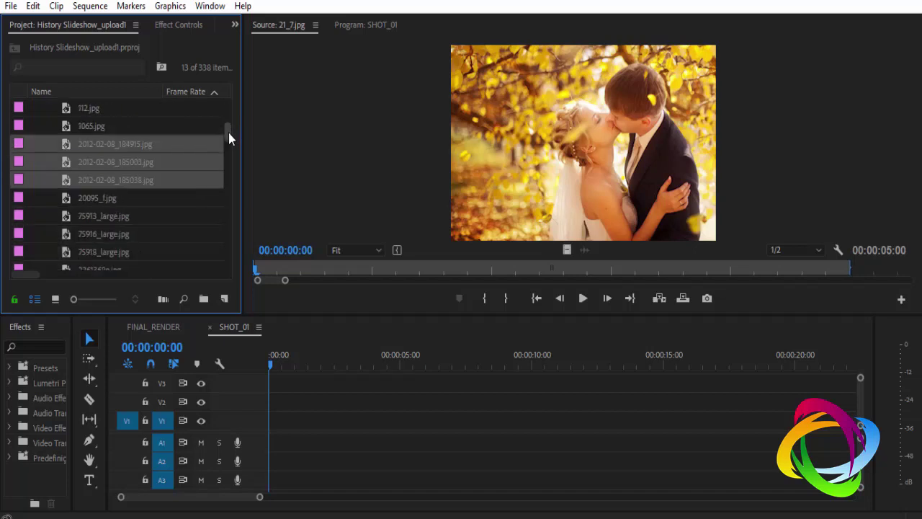
left_click(121, 143)
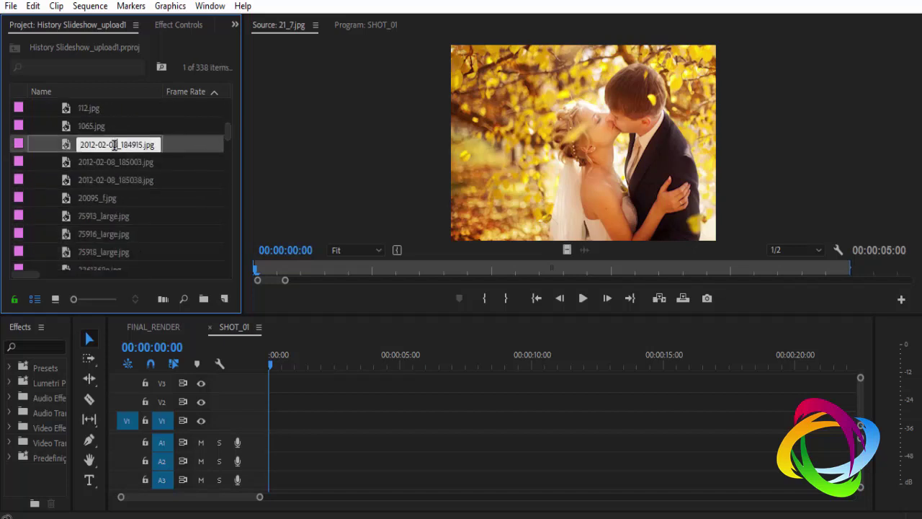
left_click(114, 162)
double_click(112, 159)
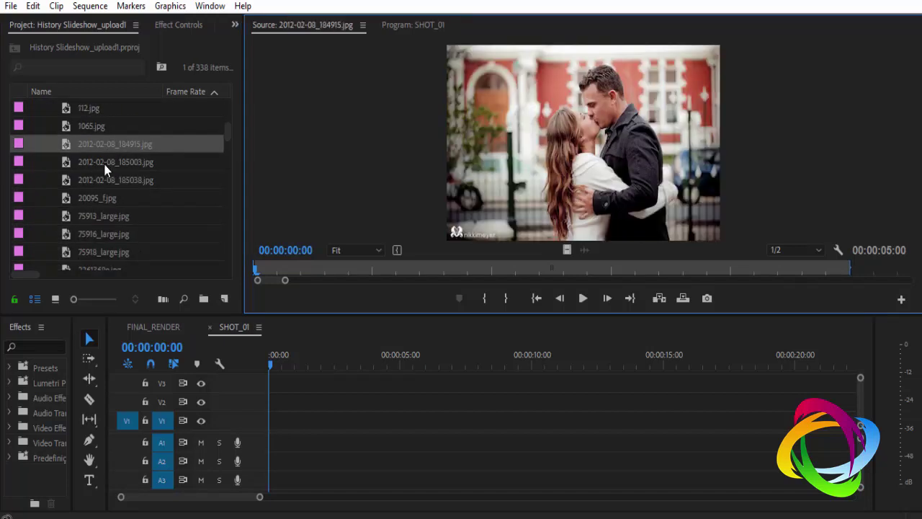
double_click(106, 145)
double_click(106, 163)
Place 2012-02-08_185003.jpg on V1 of SHOT_01 and scale it to 325
left_click_drag(110, 156, 307, 420)
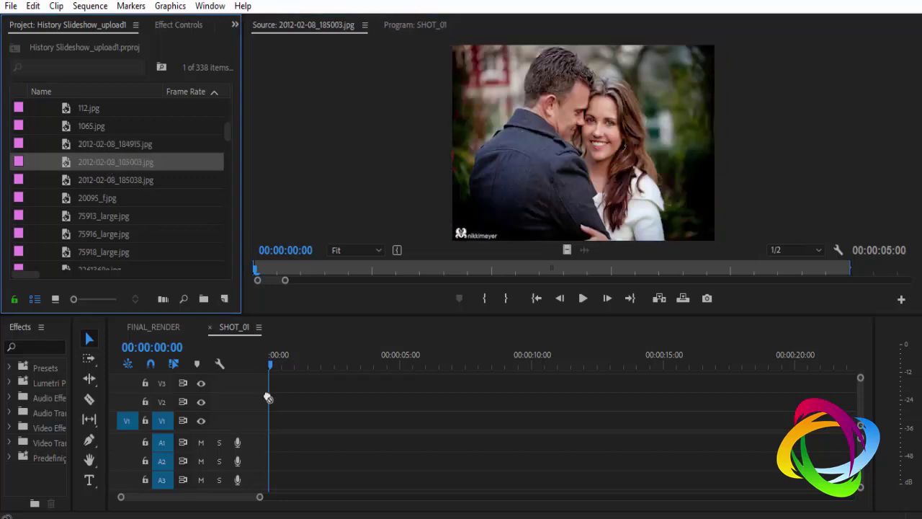
left_click(309, 365)
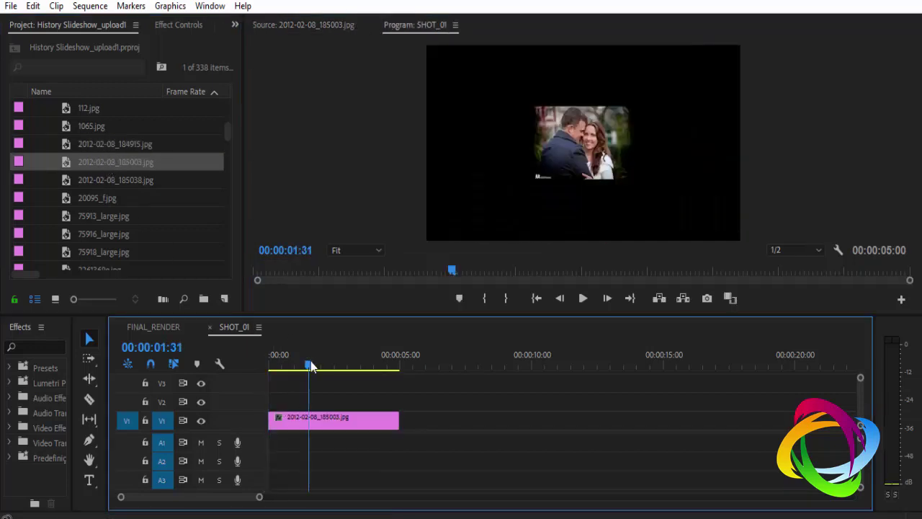
left_click(337, 417)
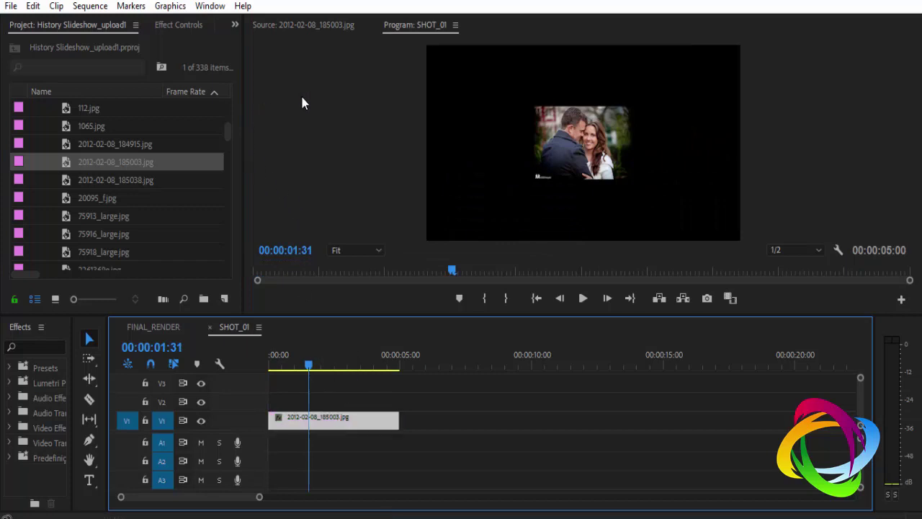
left_click(178, 25)
left_click_drag(97, 117, 187, 118)
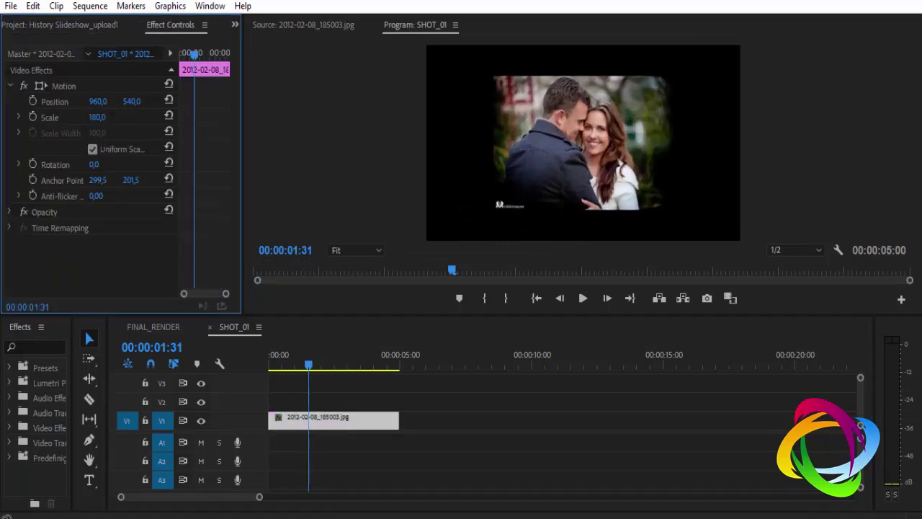
left_click_drag(97, 116, 109, 114)
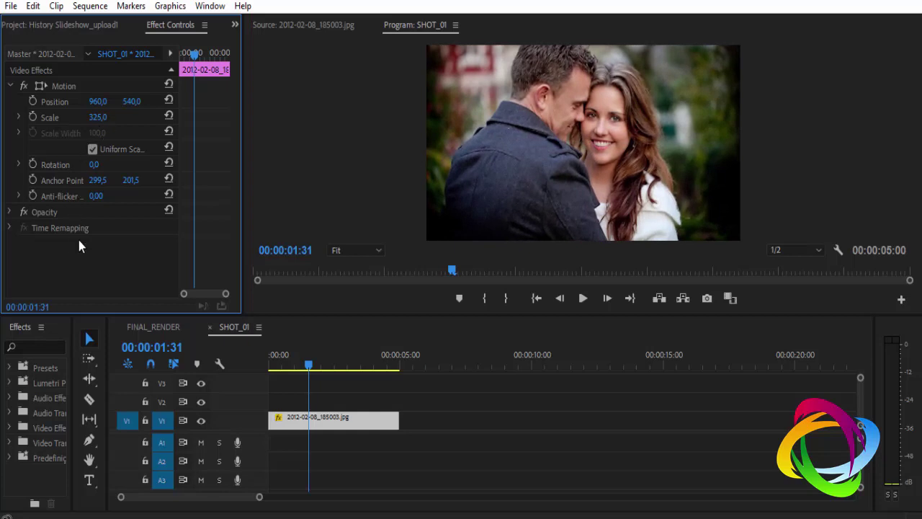
left_click(210, 327)
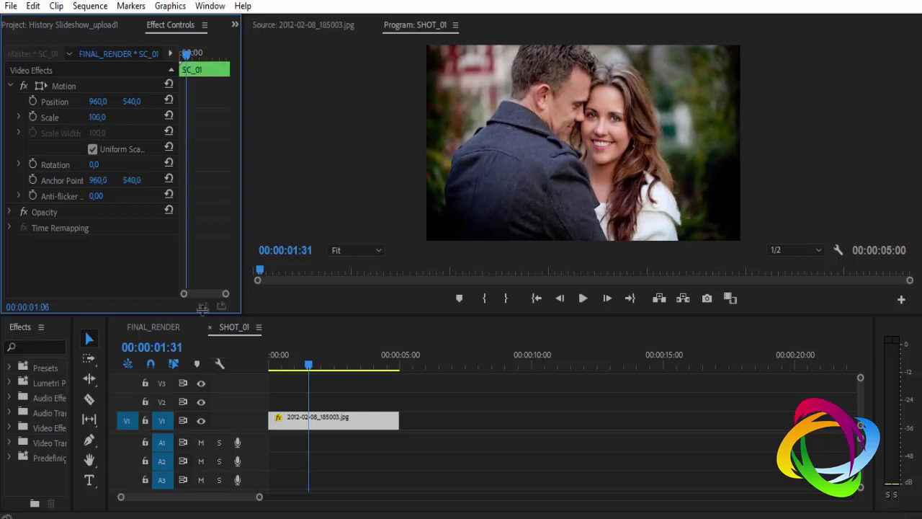
Open SHOT_02 and preview the 2012-02-08 photos 184915, 185003 and 185038
left_click(46, 27)
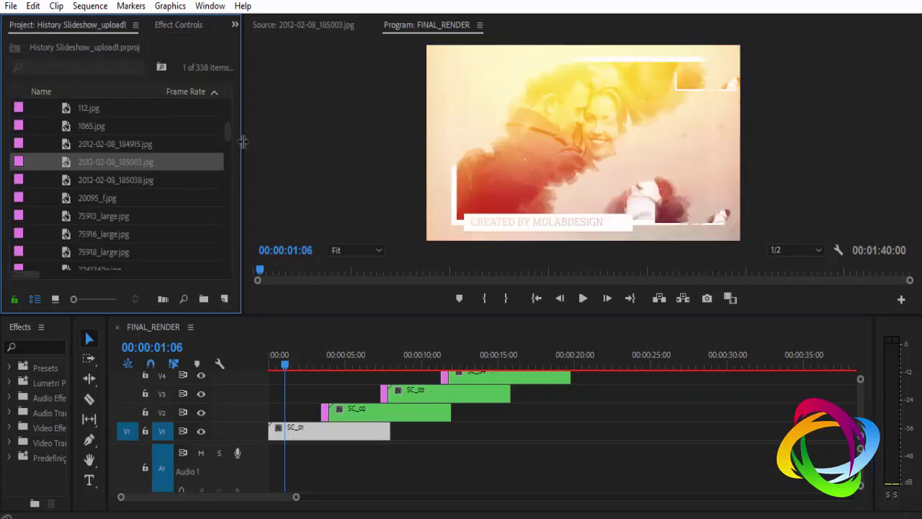
left_click_drag(229, 130, 230, 101)
left_click(106, 166)
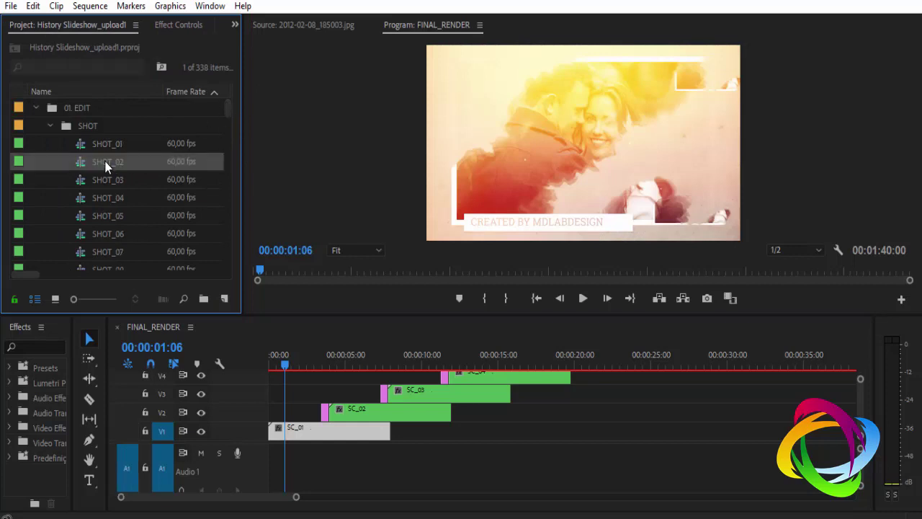
double_click(106, 166)
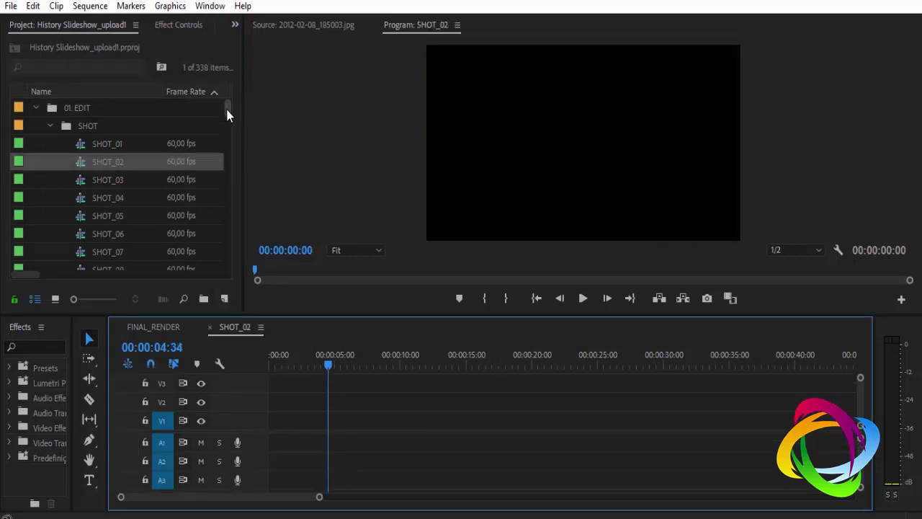
mouse_move(226, 109)
left_mouse_down()
mouse_move(231, 185)
mouse_move(234, 126)
left_mouse_up()
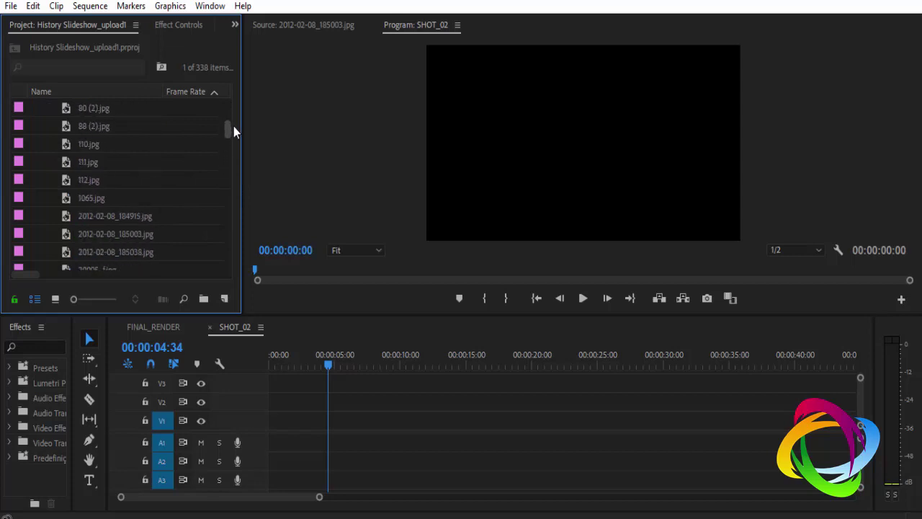
double_click(126, 163)
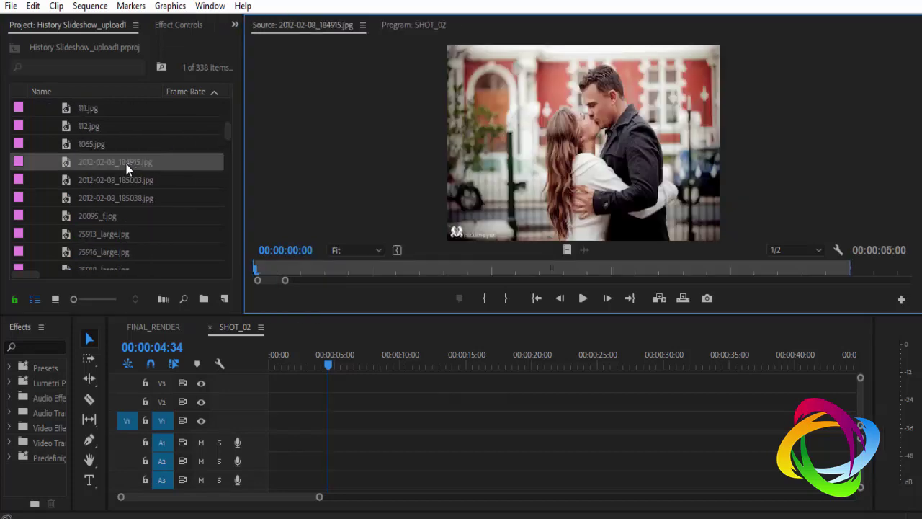
double_click(123, 180)
double_click(117, 193)
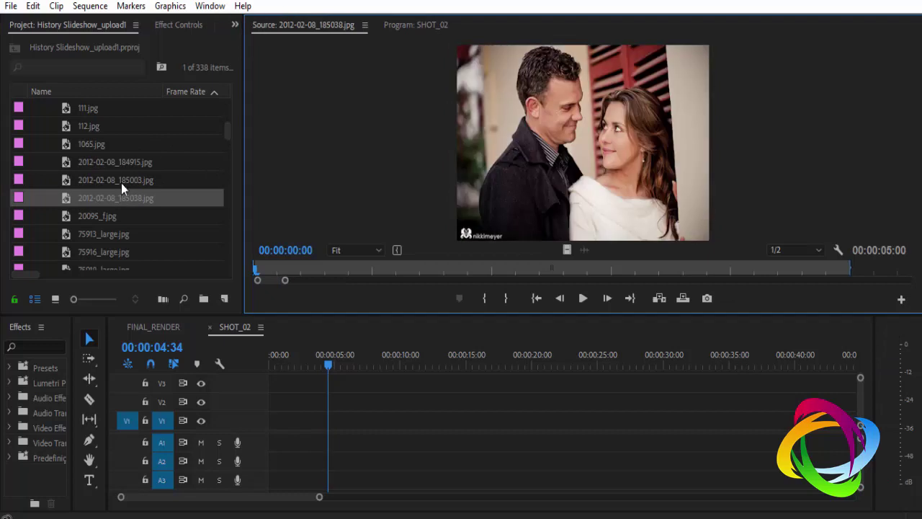
double_click(124, 161)
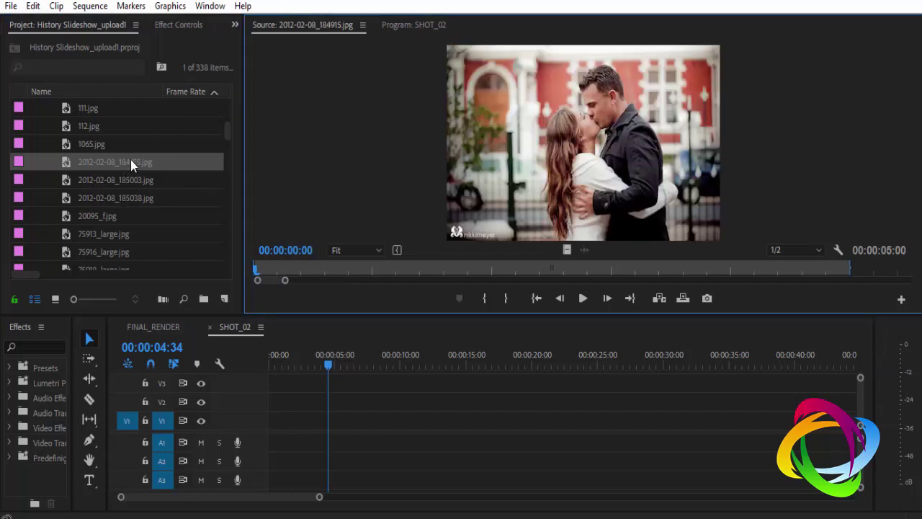
Place 2012-02-08_184915.jpg at the start of V1 in SHOT_02 and scale it to 329
left_click_drag(325, 387, 283, 419)
left_click(309, 366)
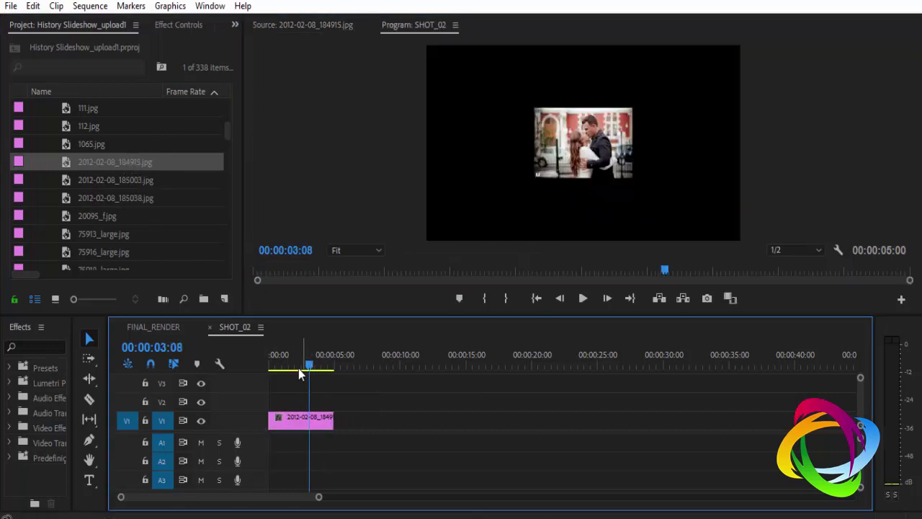
left_click(289, 417)
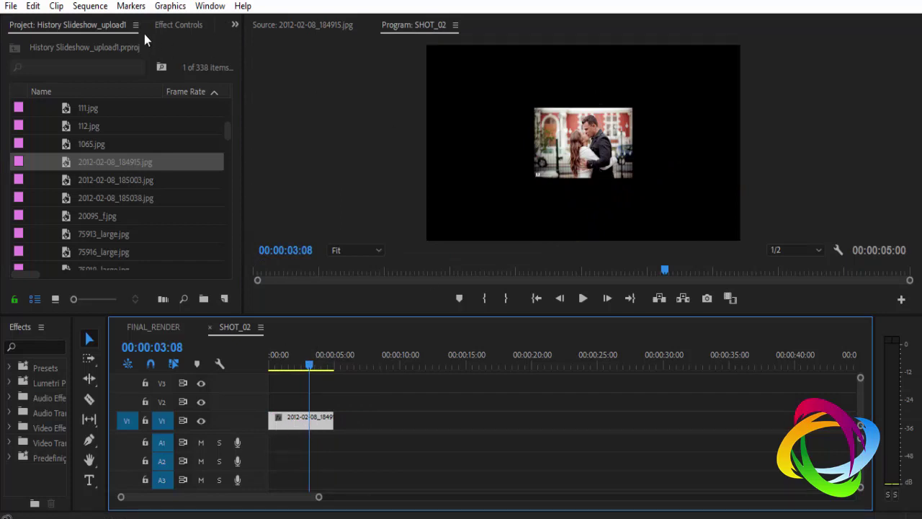
left_click(178, 25)
mouse_move(98, 117)
left_mouse_down()
mouse_move(98, 156)
mouse_move(74, 126)
left_mouse_up()
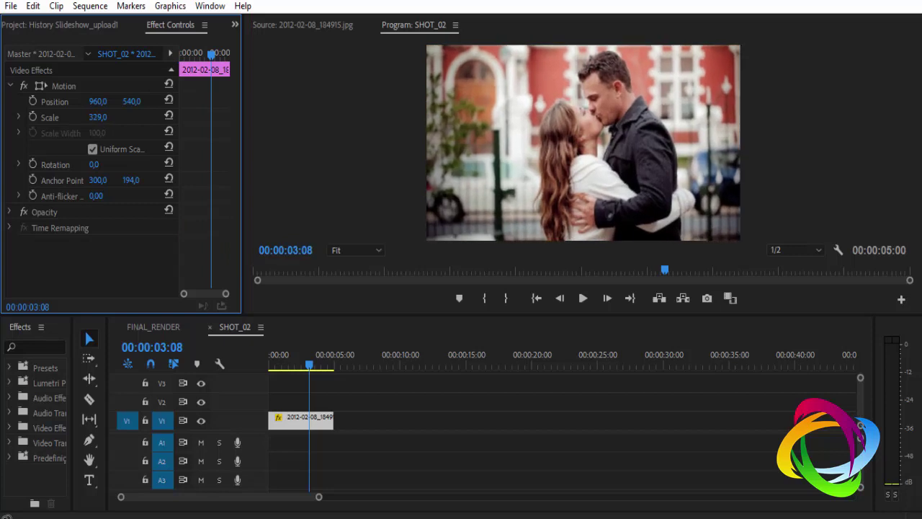
left_click(209, 328)
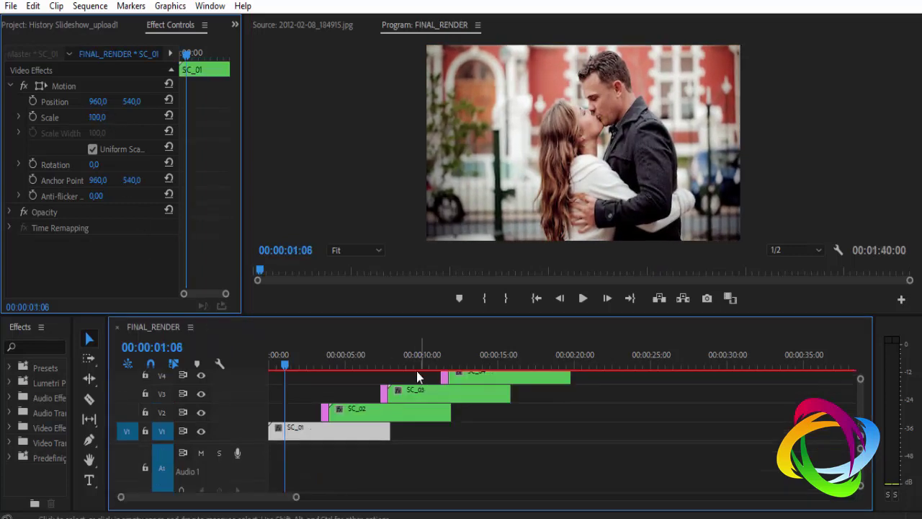
left_click(55, 25)
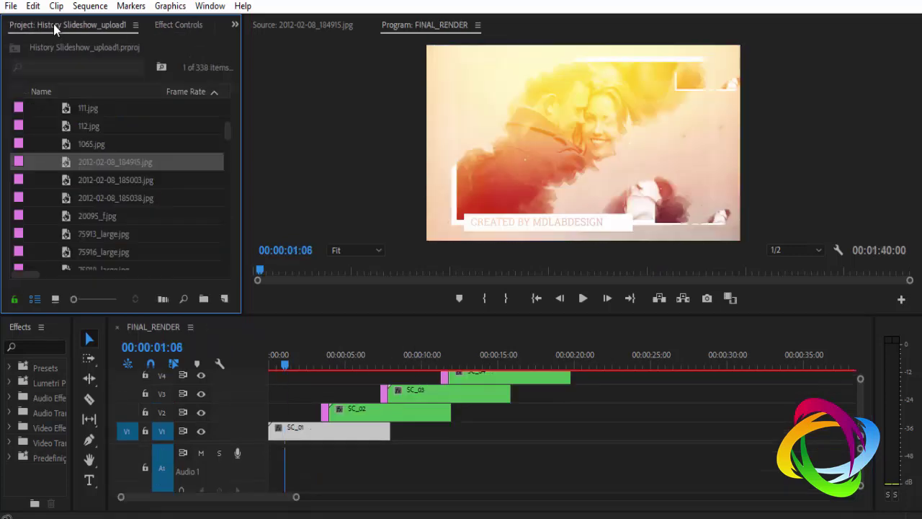
left_click_drag(226, 124, 226, 104)
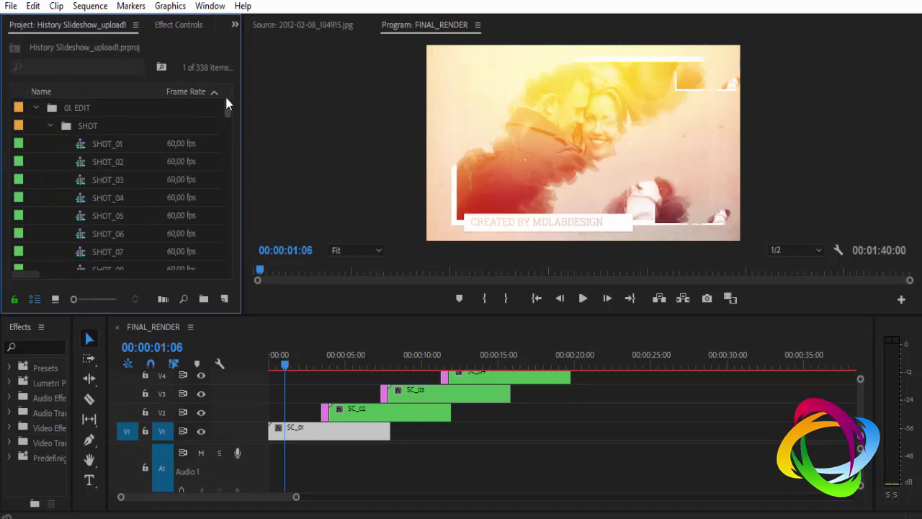
Open SHOT_03 and preview photos in the Photos folder, from 0_5d79a_c0e695b7_XL to 4DSC_1476 copy.jpg
double_click(100, 181)
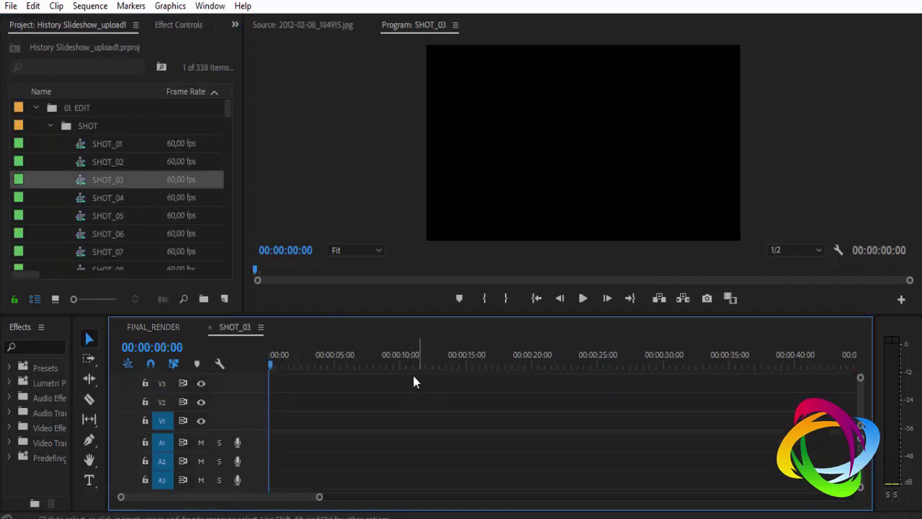
scroll(108, 170, "down", 3)
scroll(126, 175, "down", 3)
scroll(134, 176, "down", 3)
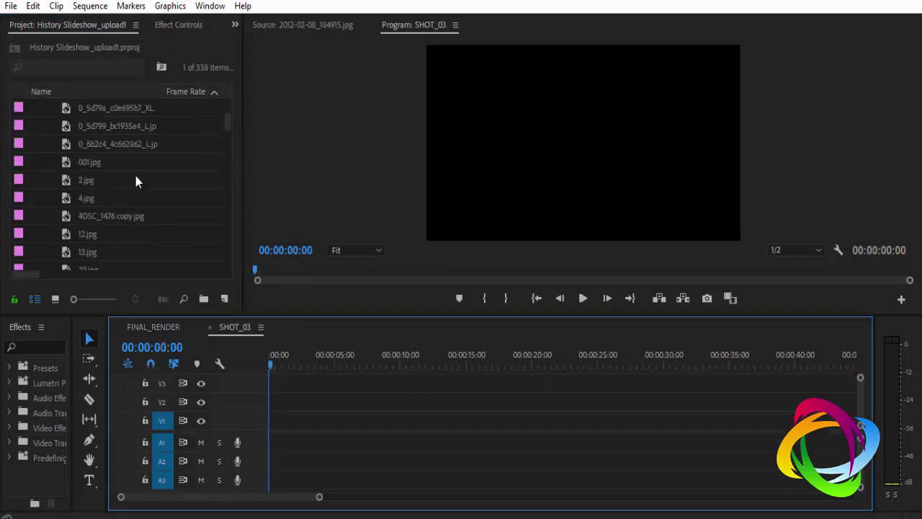
scroll(134, 170, "up", 1)
double_click(124, 126)
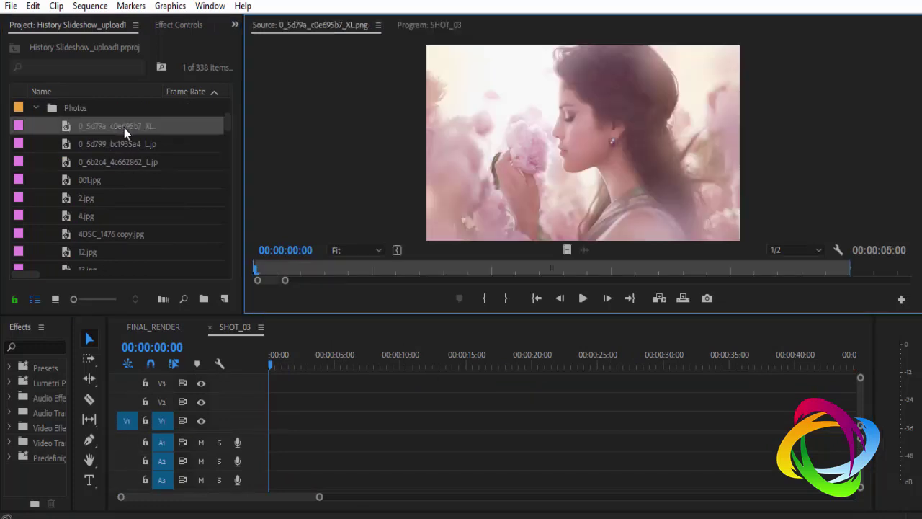
double_click(116, 147)
double_click(117, 162)
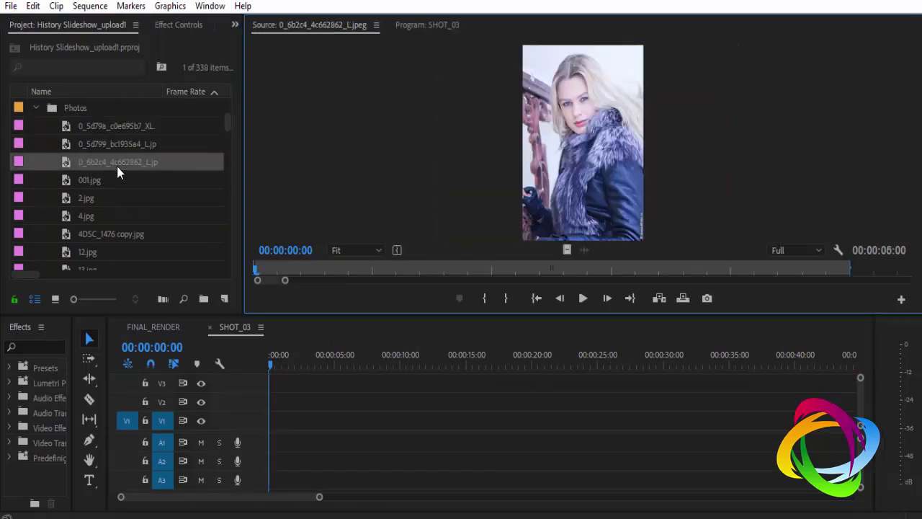
double_click(93, 181)
double_click(85, 216)
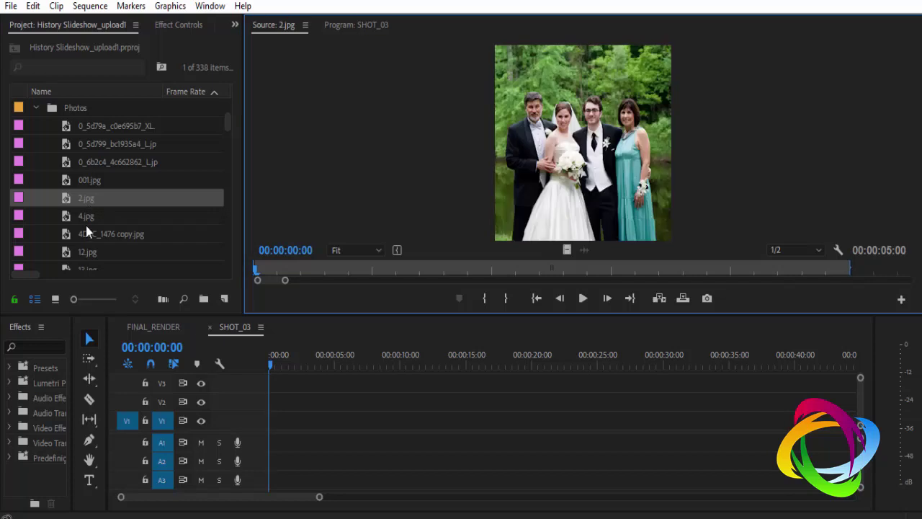
double_click(88, 233)
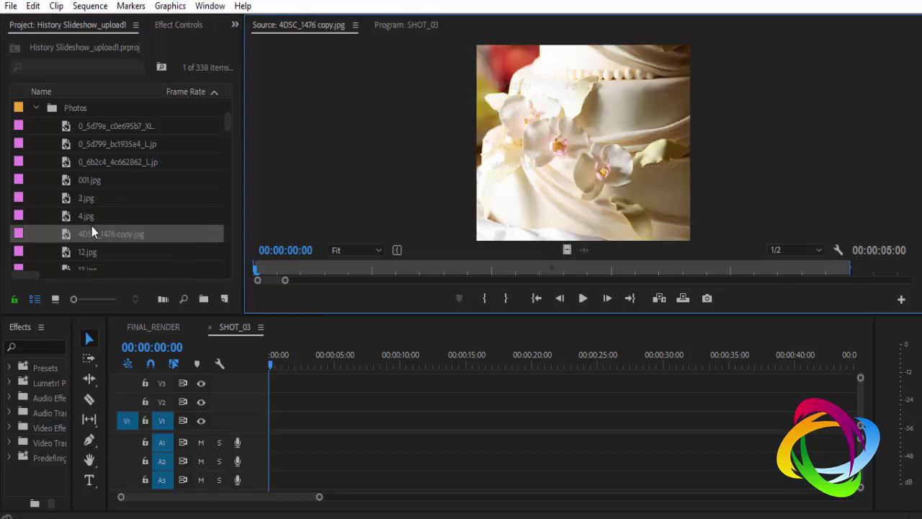
Compare 4.jpg with 4DSC_1476 copy.jpg, then preview 12.jpg, 13.jpg and 20.jpg
double_click(89, 220)
double_click(93, 233)
scroll(94, 233, "up", 1)
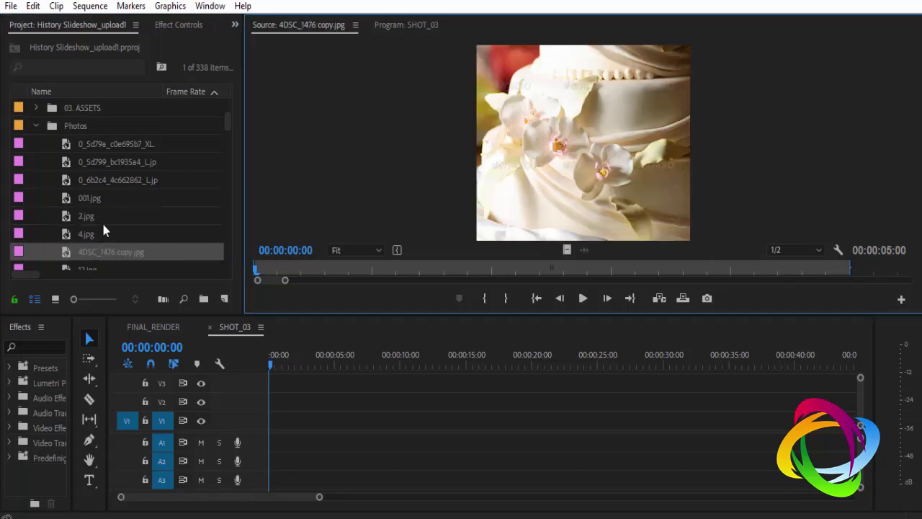
scroll(113, 242, "down", 2)
double_click(93, 233)
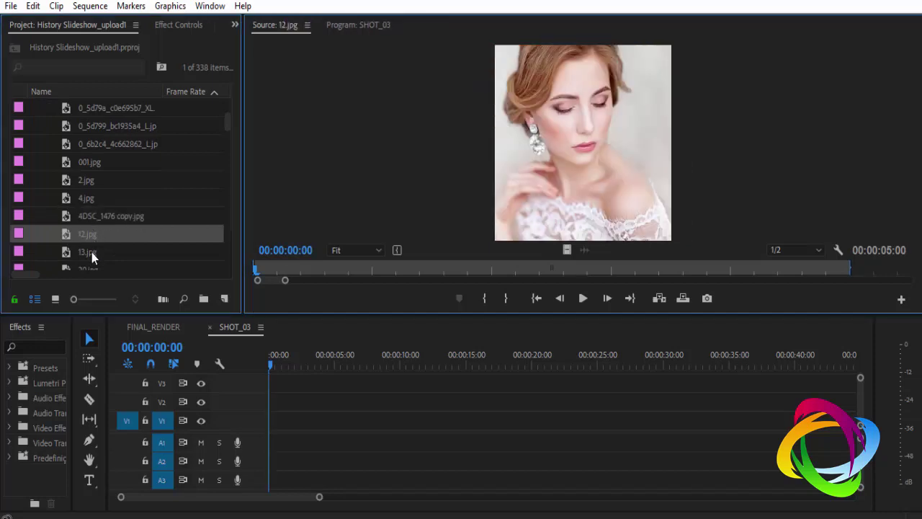
double_click(91, 252)
scroll(113, 214, "down", 3)
double_click(95, 216)
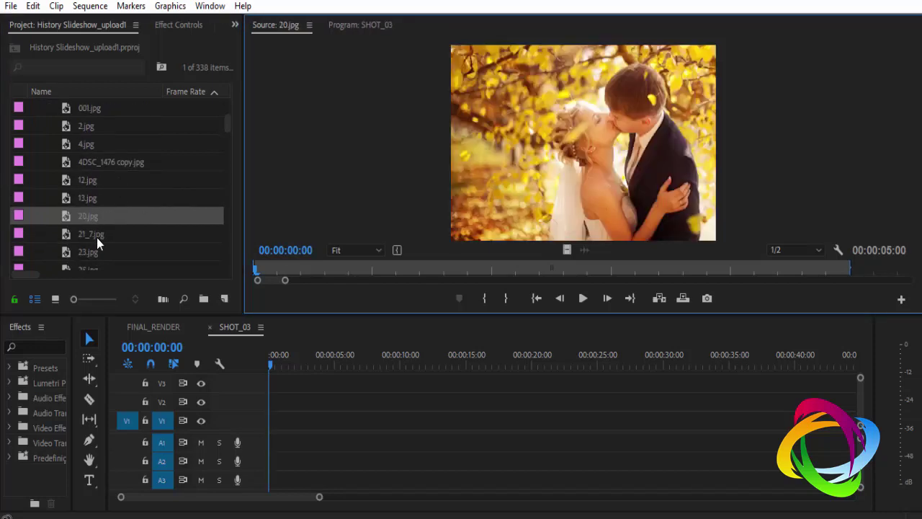
Place 20.jpg at the start of SHOT_03's V1 track and preview it
left_click_drag(100, 221, 146, 145)
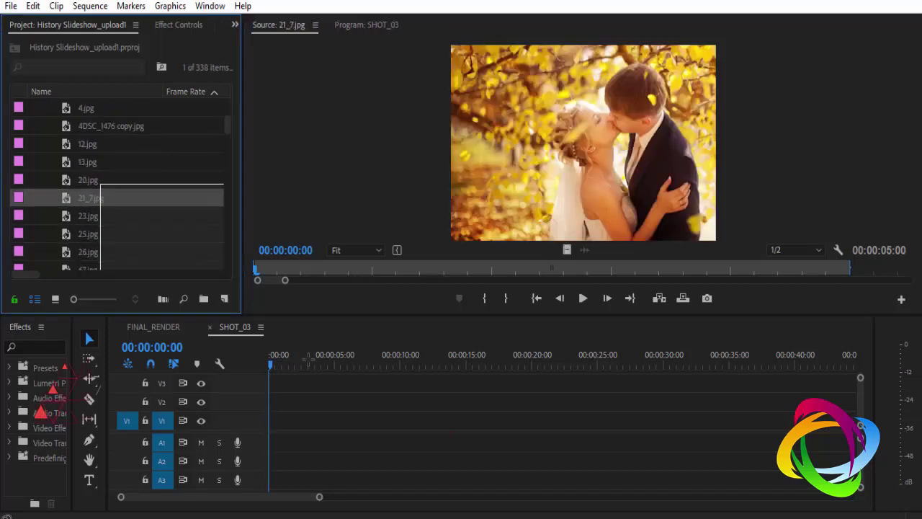
scroll(145, 144, "up", 2)
scroll(145, 145, "up", 2)
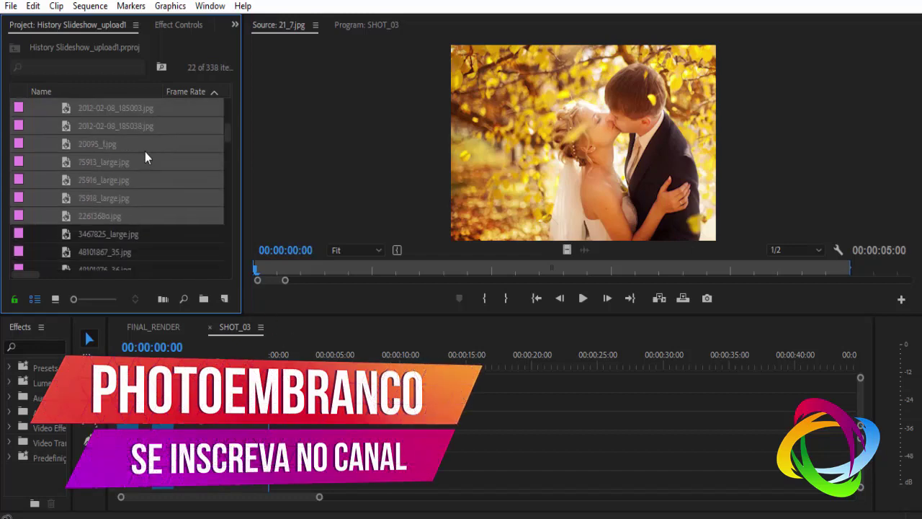
scroll(145, 151, "up", 2)
scroll(145, 151, "up", 1)
scroll(158, 148, "up", 2)
scroll(152, 162, "up", 2)
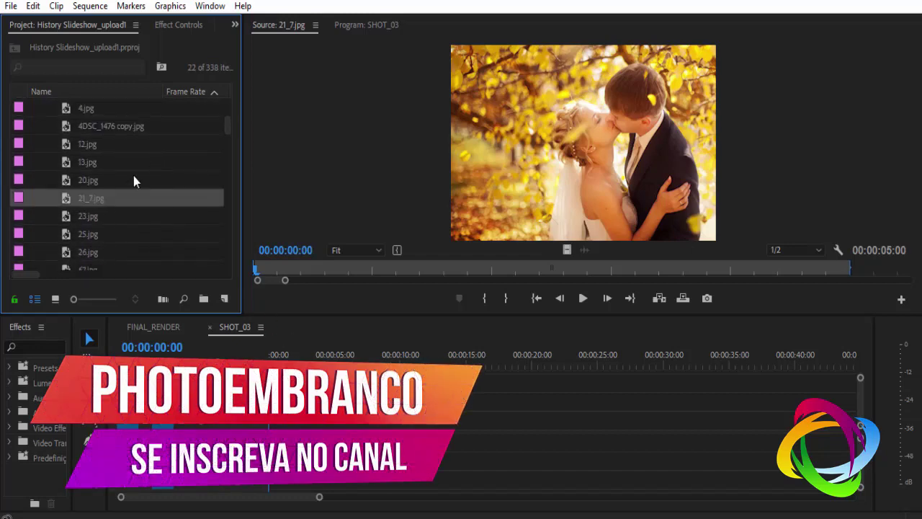
scroll(108, 209, "up", 1)
left_click(93, 216)
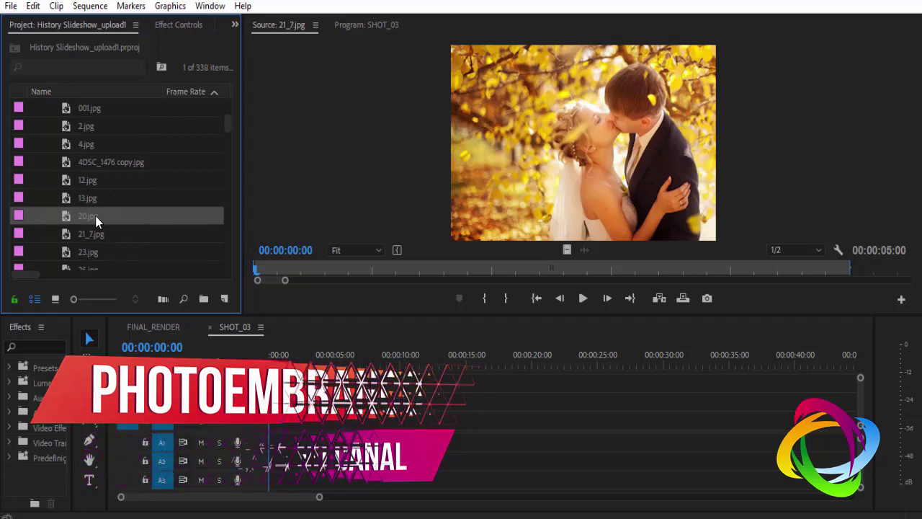
left_click_drag(243, 290, 285, 420)
left_click(303, 366)
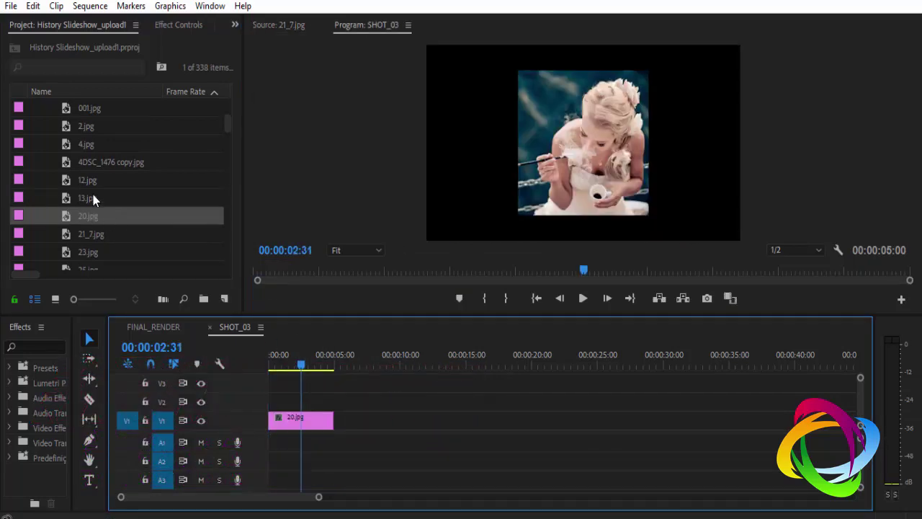
Replace the 20.jpg clip with 21_7.jpg at the start of SHOT_03's V1 track
double_click(87, 233)
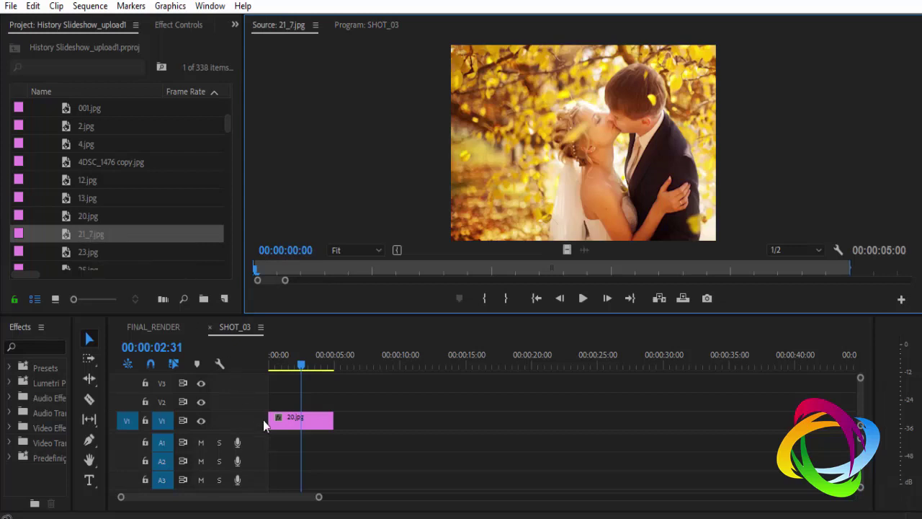
left_click(292, 427)
key("Delete")
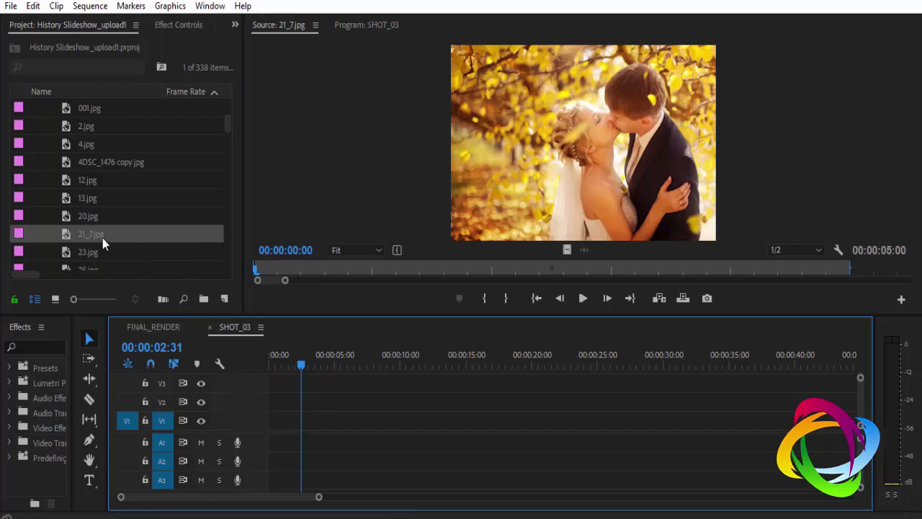
left_click_drag(102, 238, 276, 422)
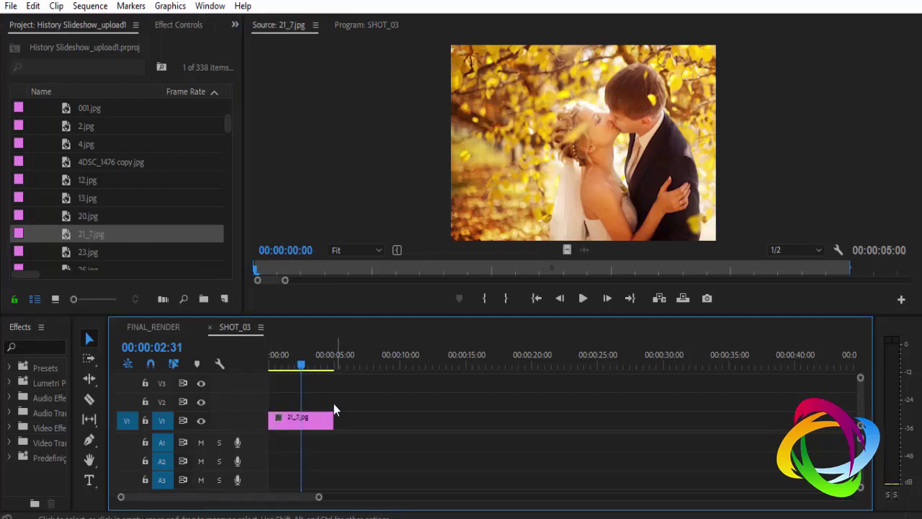
left_click(288, 365)
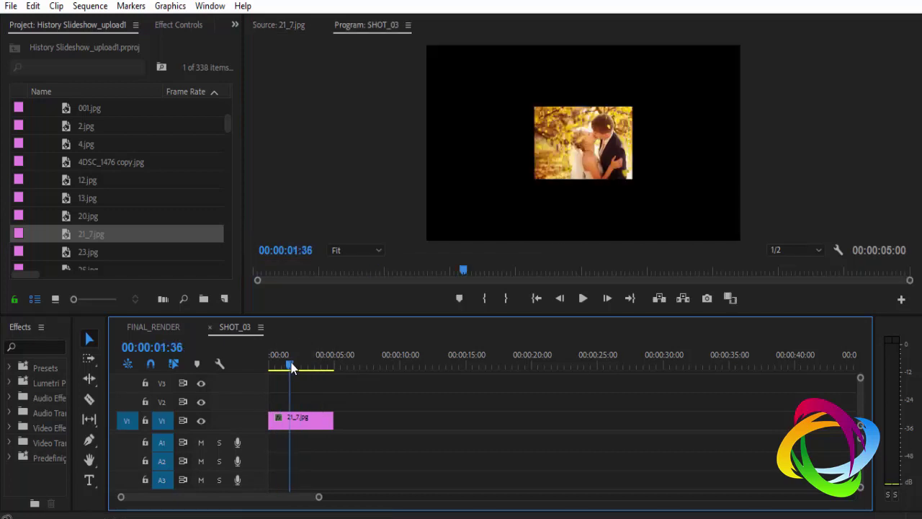
Scale the 21_7.jpg clip up to 333 in Effect Controls
left_click(303, 416)
left_click(178, 25)
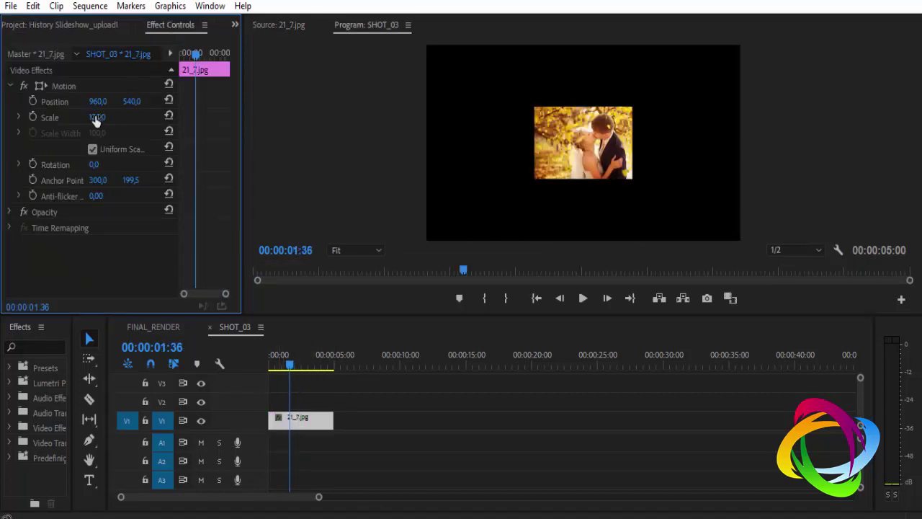
left_click_drag(97, 116, 217, 117)
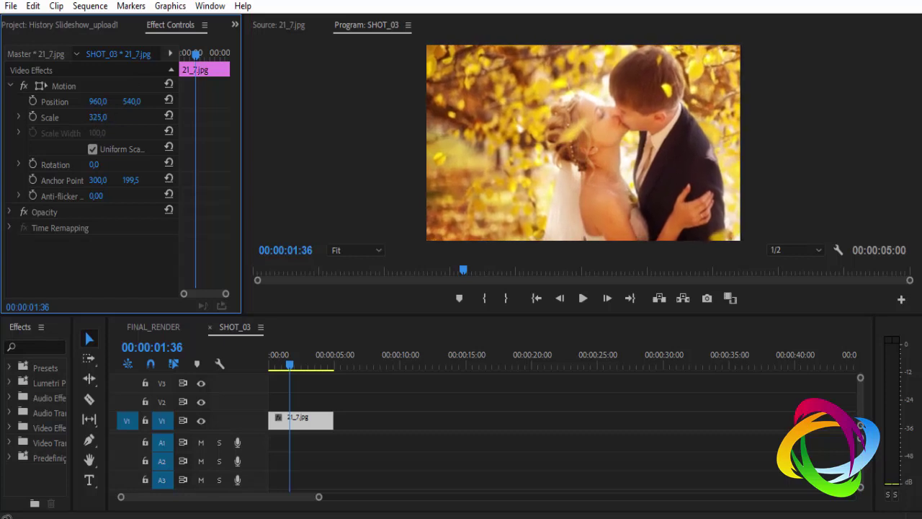
left_click_drag(98, 116, 155, 254)
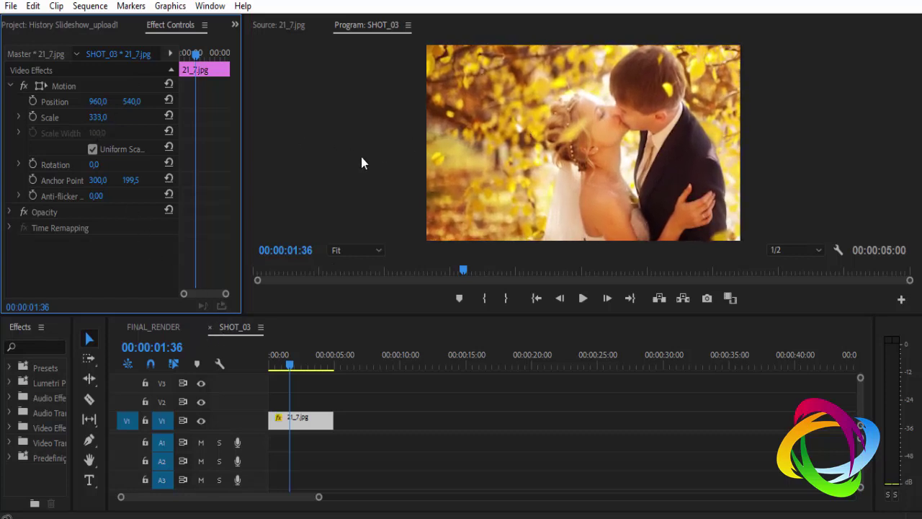
Drag the photo in the Program monitor to fill the frame, then close SHOT_03
left_click(40, 87)
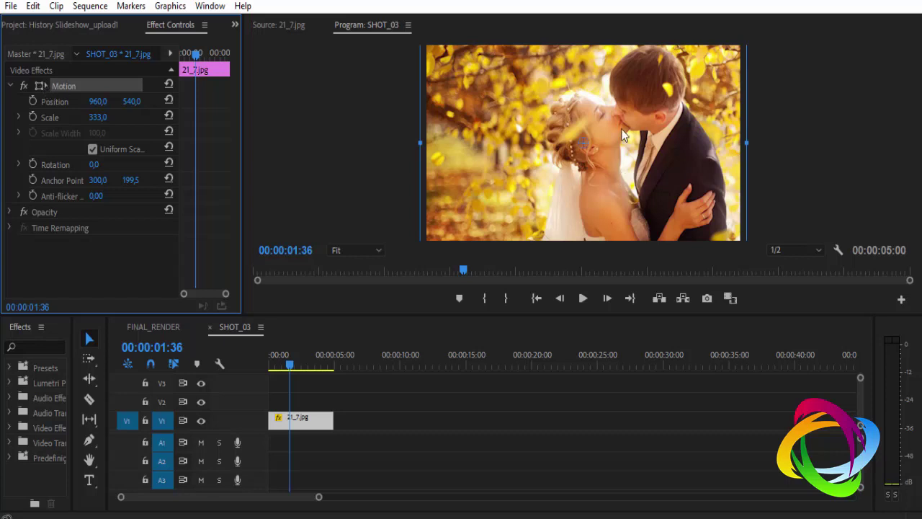
mouse_move(623, 135)
left_mouse_down()
mouse_move(641, 137)
mouse_move(600, 137)
left_mouse_up()
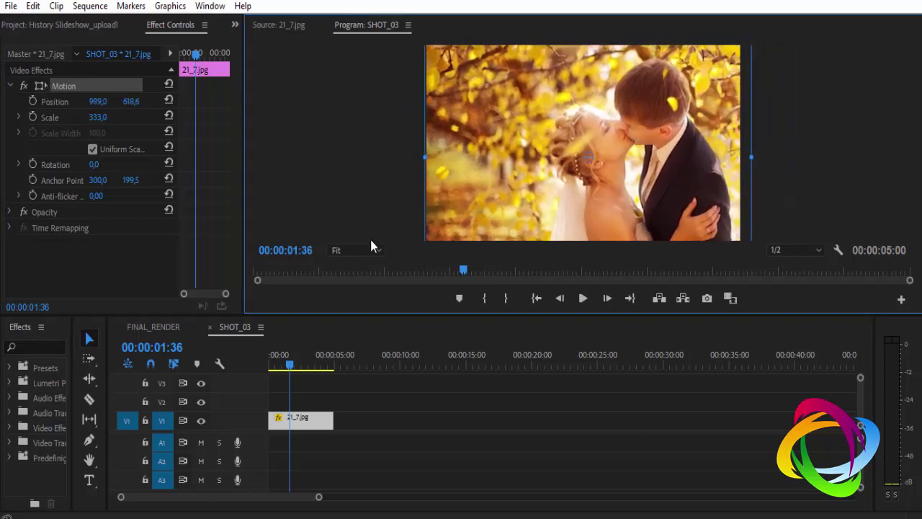
left_click(208, 327)
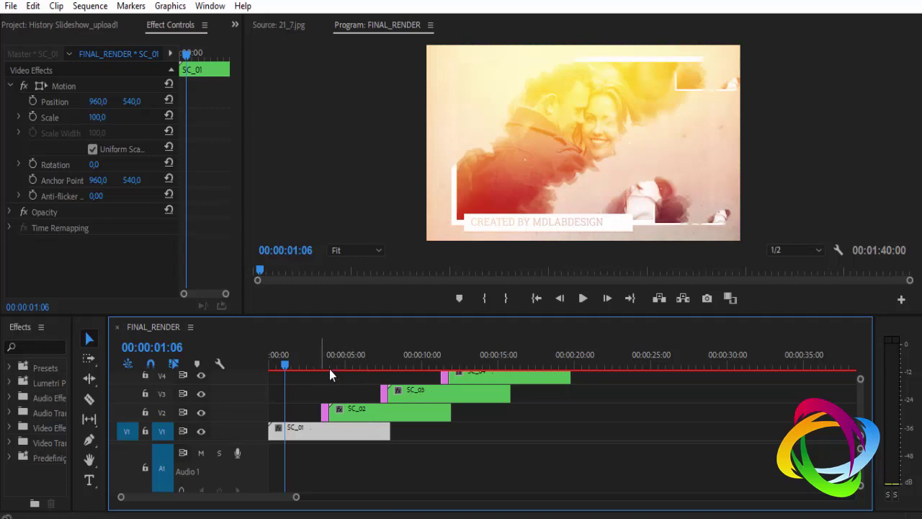
Open SHOT_02, move its couple photo right and down, and check the result in FINAL_RENDER
left_click(348, 355)
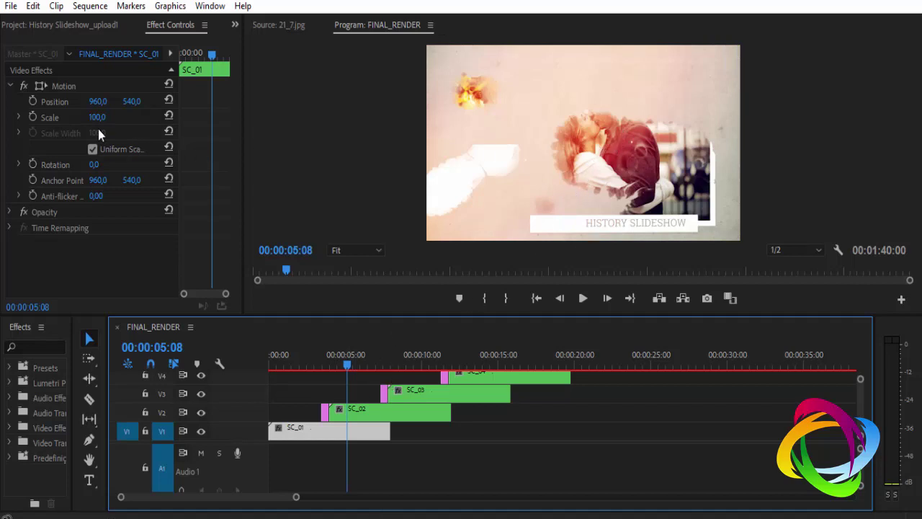
left_click(42, 28)
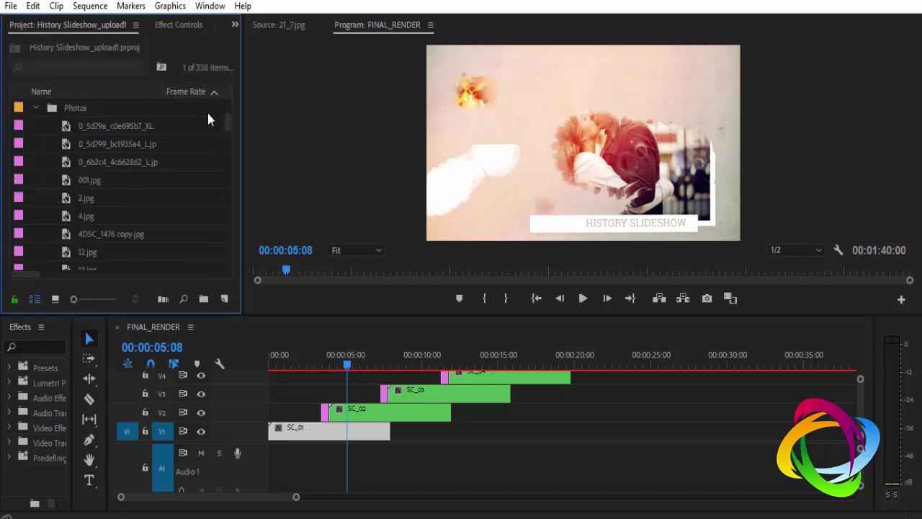
left_click_drag(225, 123, 226, 101)
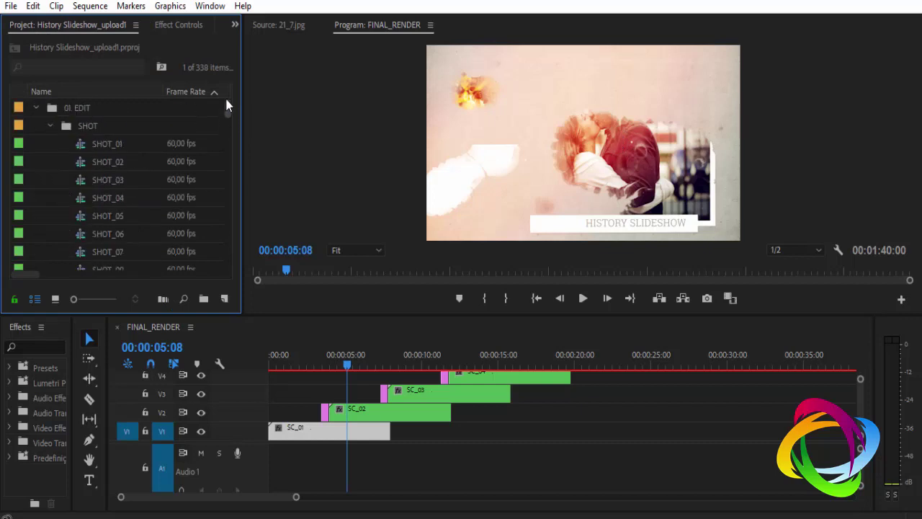
double_click(108, 161)
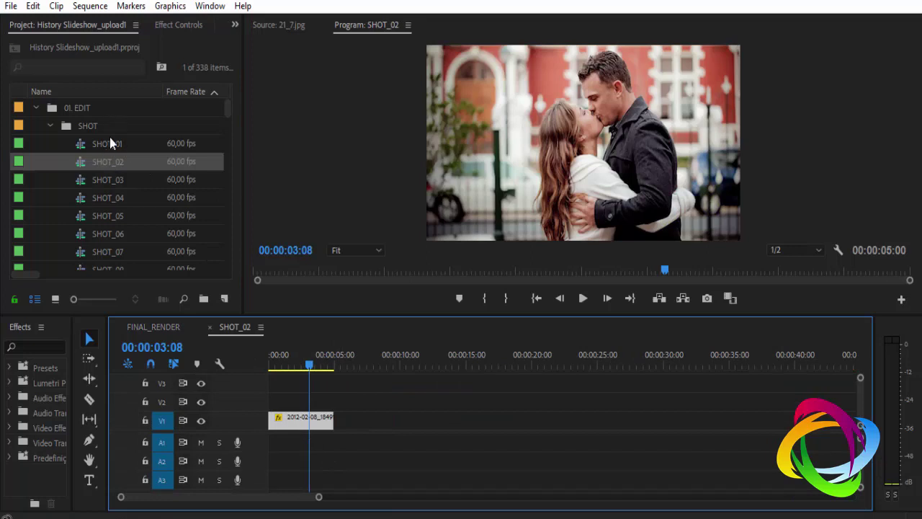
left_click(160, 26)
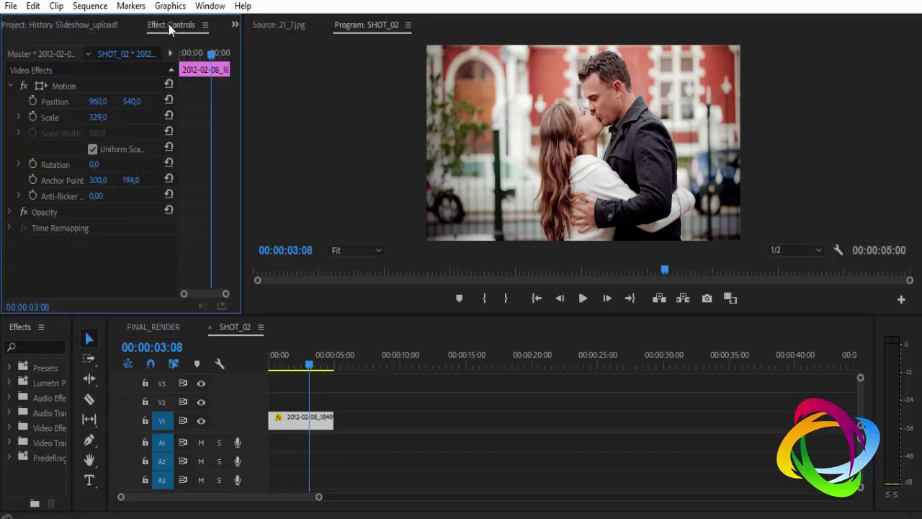
left_click(46, 87)
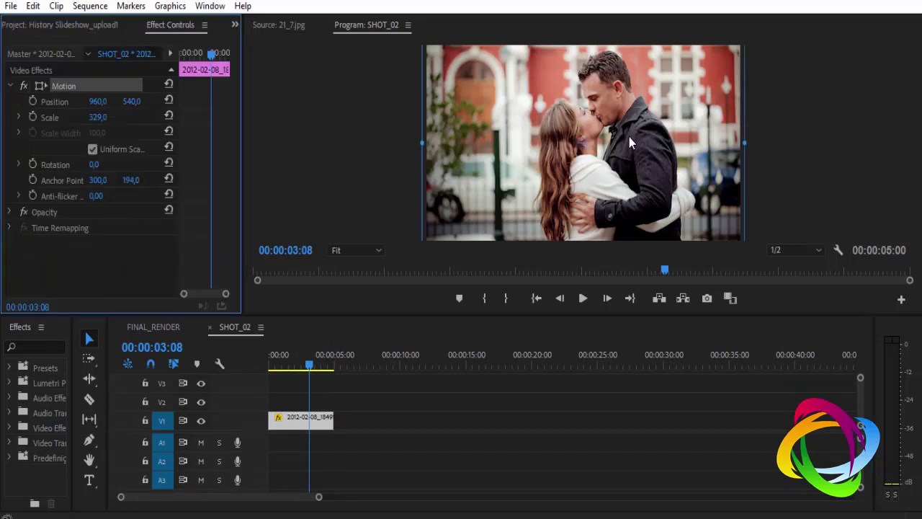
left_click_drag(629, 140, 676, 164)
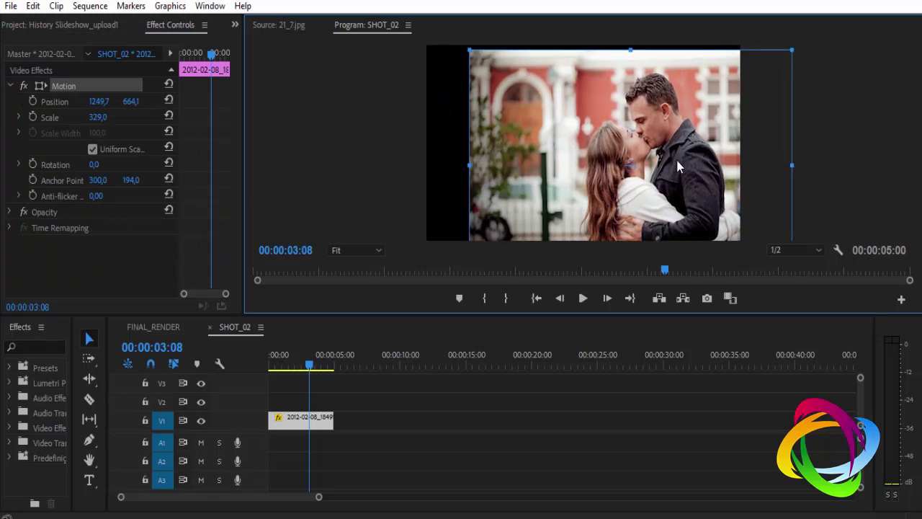
left_click(165, 329)
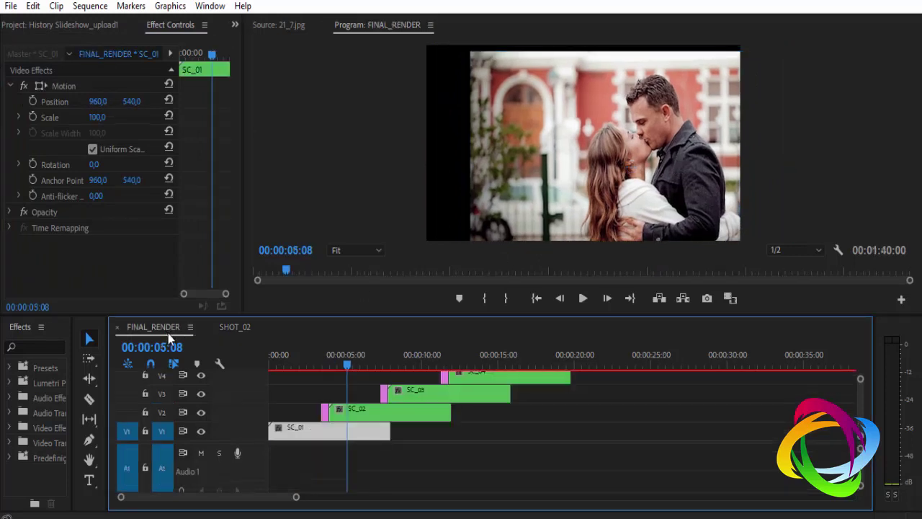
left_click(347, 365)
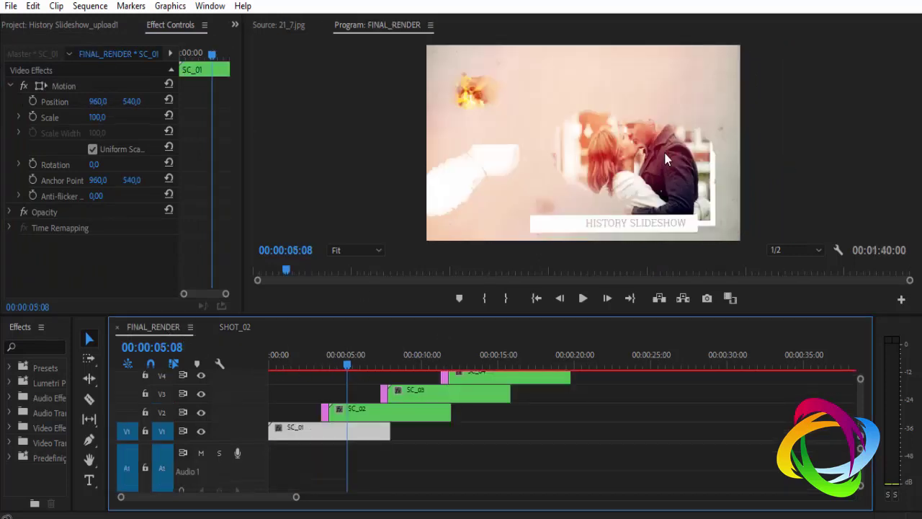
Shrink the SHOT_02 photo from scale 329 to 222,4
left_click(234, 329)
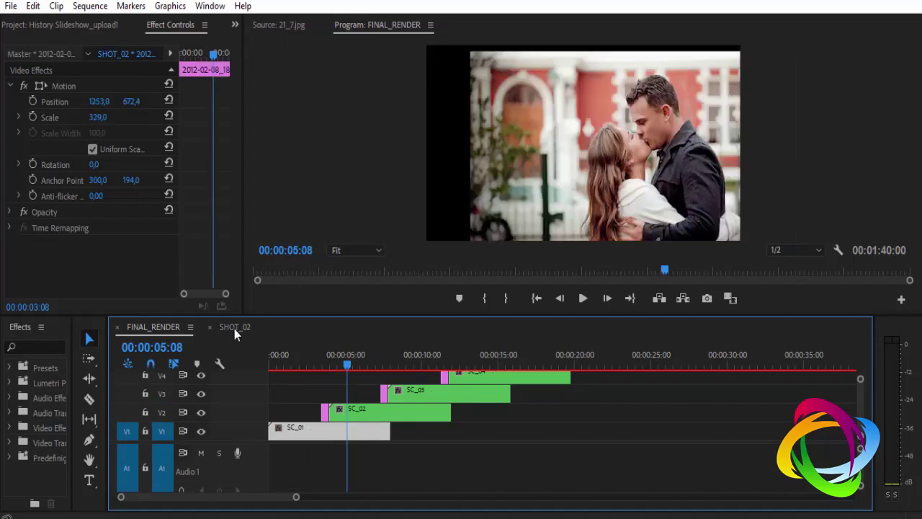
left_click(42, 87)
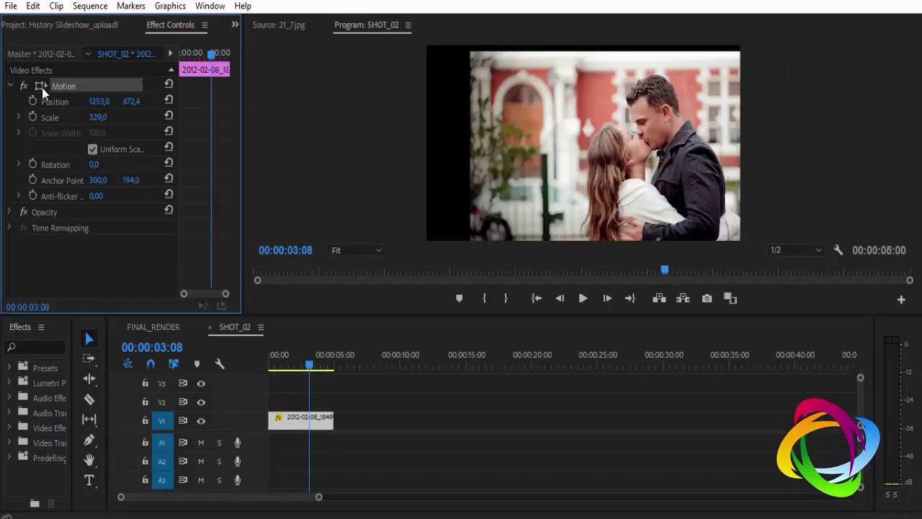
mouse_move(470, 52)
left_mouse_down()
mouse_move(596, 150)
mouse_move(609, 142)
left_mouse_up()
left_click(156, 322)
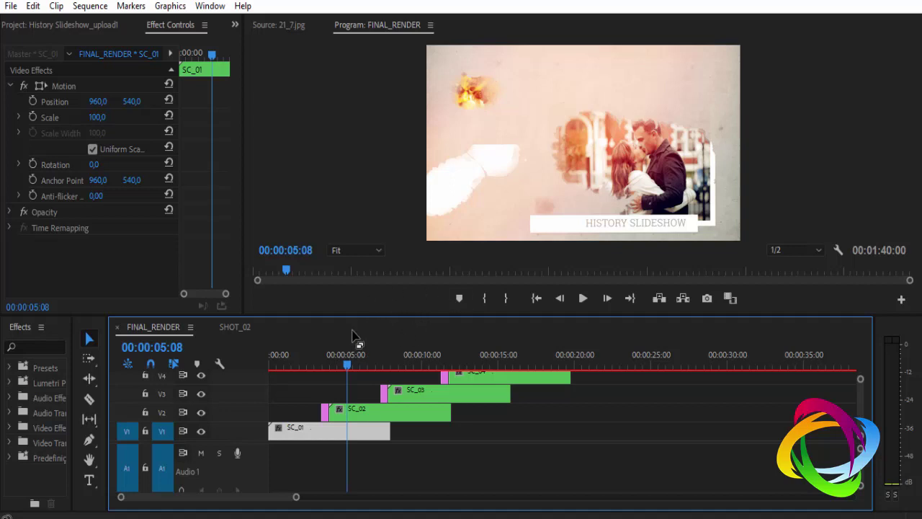
Move the playhead to 00:00:06:09, collapse SHOT and Photos, and select TEXT_01 in the expanded TEXT folder
left_click(364, 365)
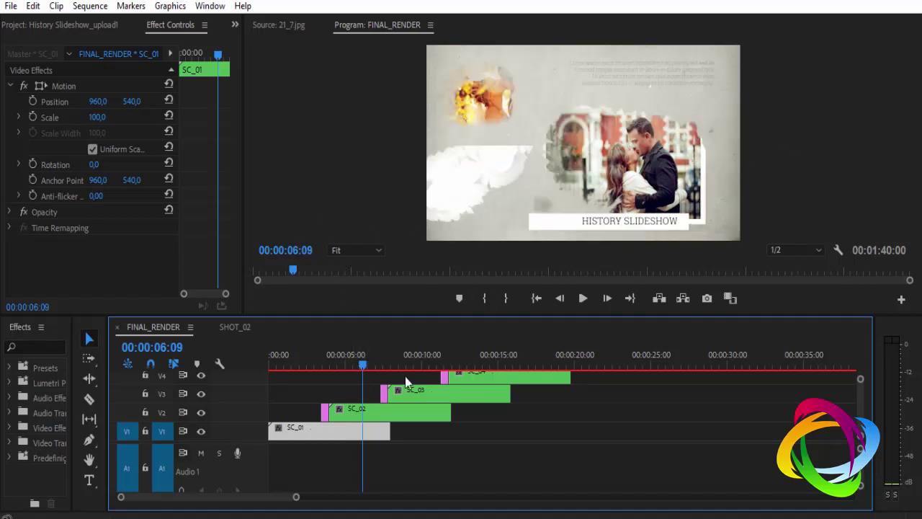
left_click(76, 25)
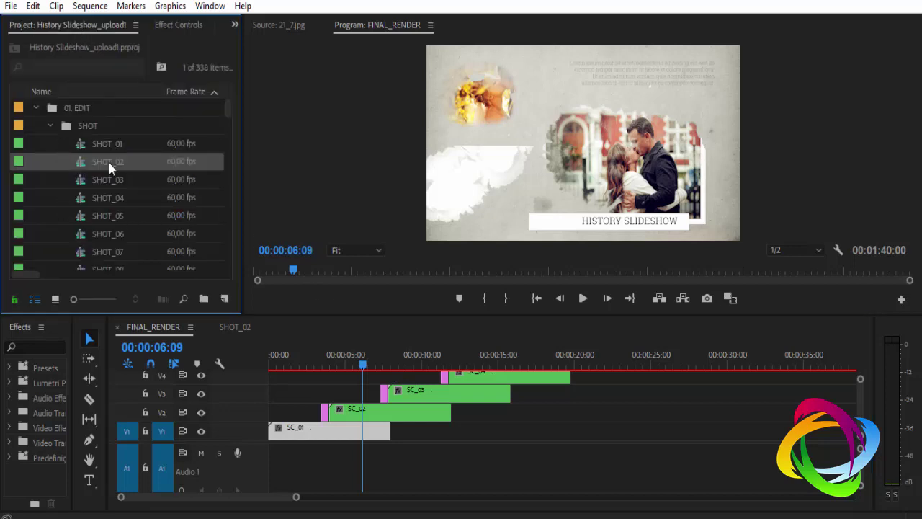
mouse_move(226, 112)
left_mouse_down()
mouse_move(230, 149)
mouse_move(238, 105)
left_mouse_up()
left_click(45, 121)
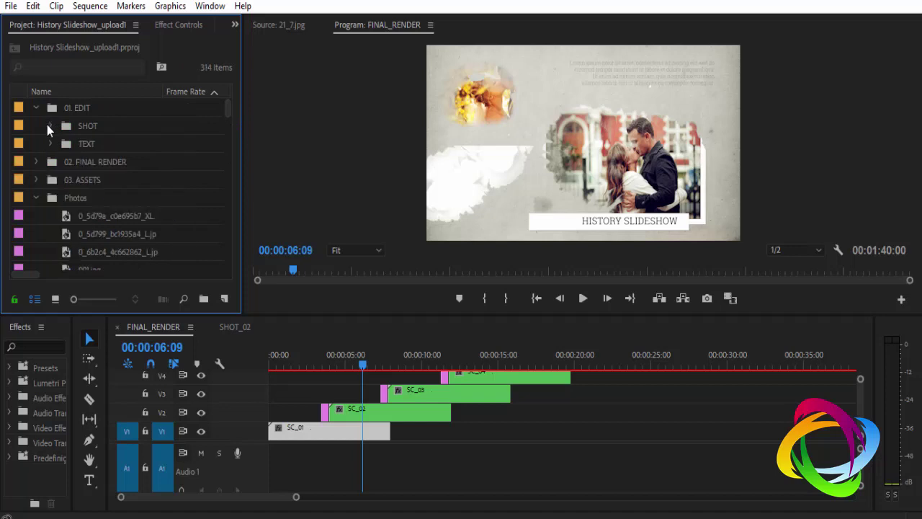
left_click(35, 197)
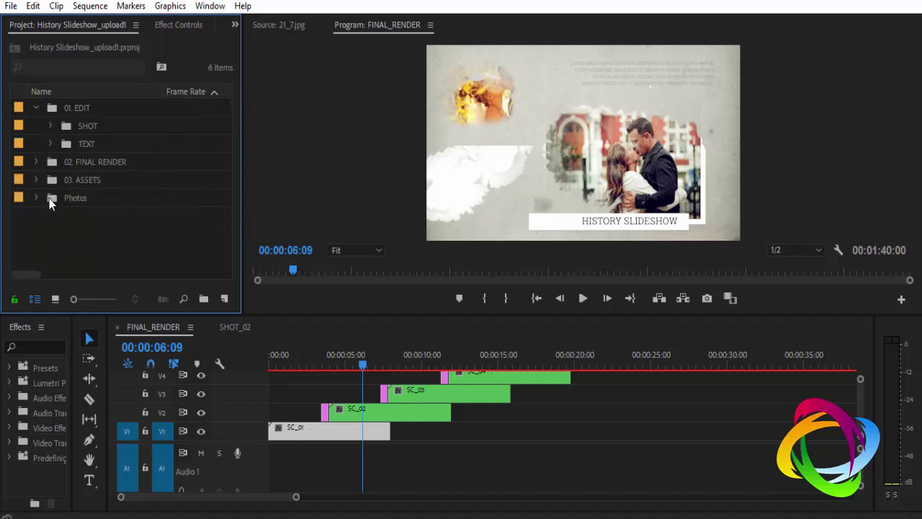
left_click(50, 144)
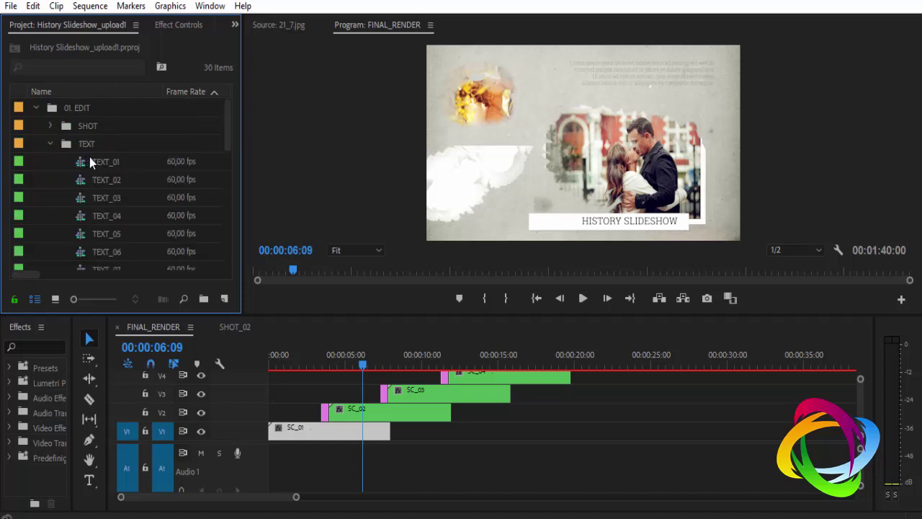
left_click(108, 162)
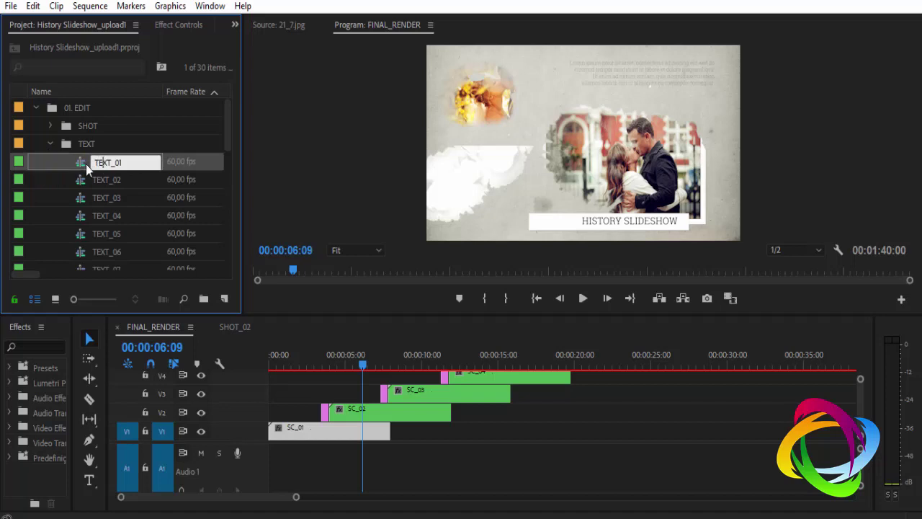
Replace TEXT_01's CREATED BY MDLABDESIGN text with the channel's name, capitalizing its last word
double_click(84, 163)
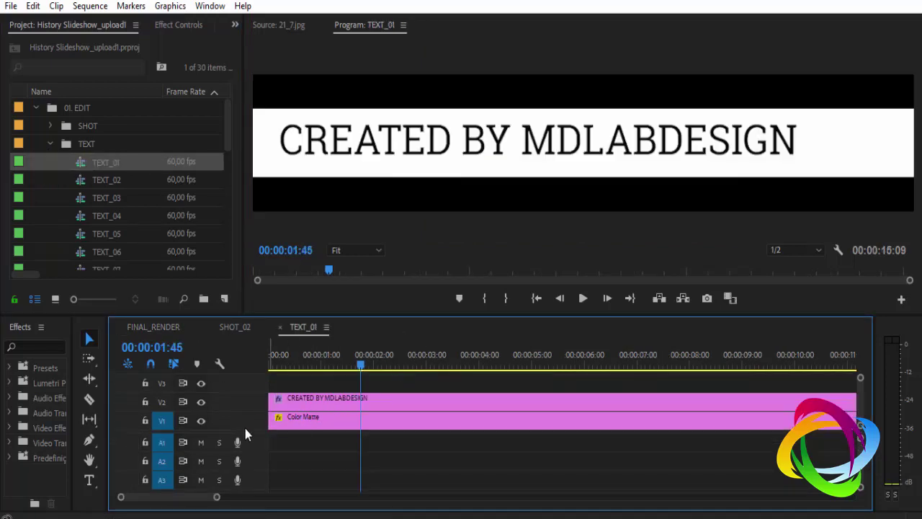
left_click(341, 399)
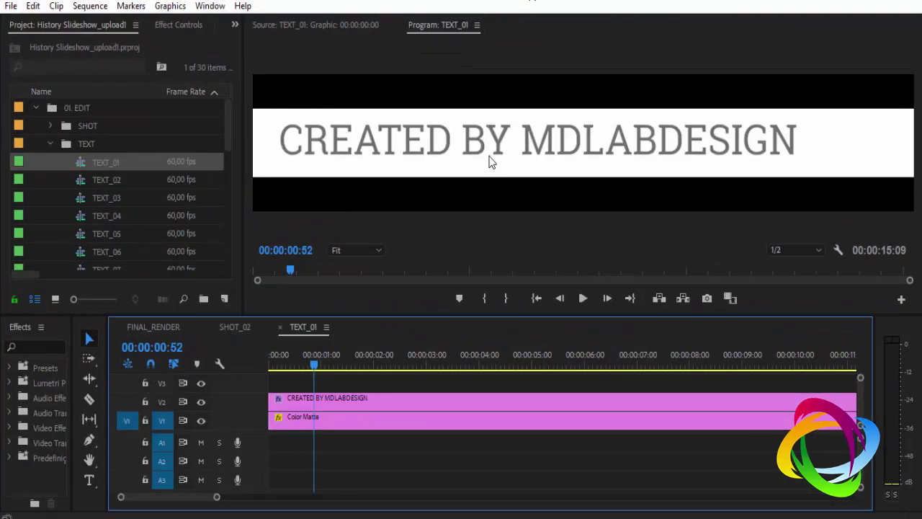
left_click(88, 480)
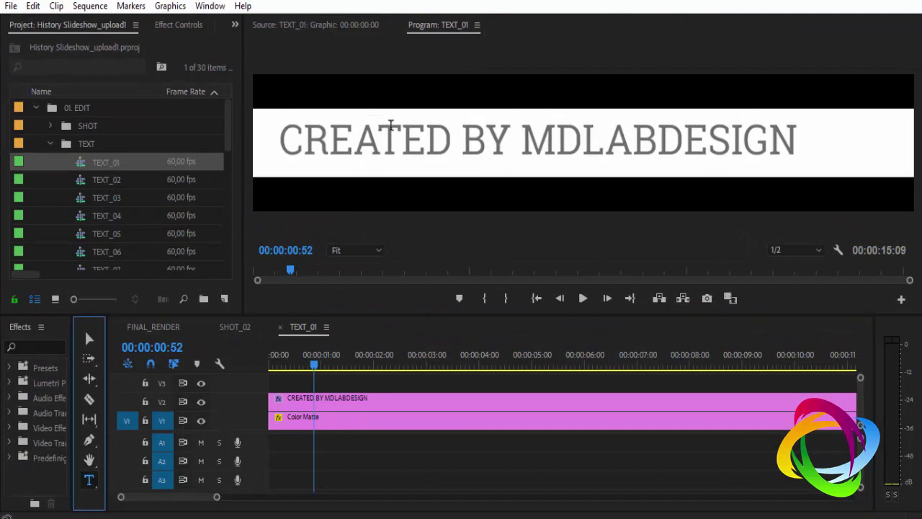
left_click(391, 136)
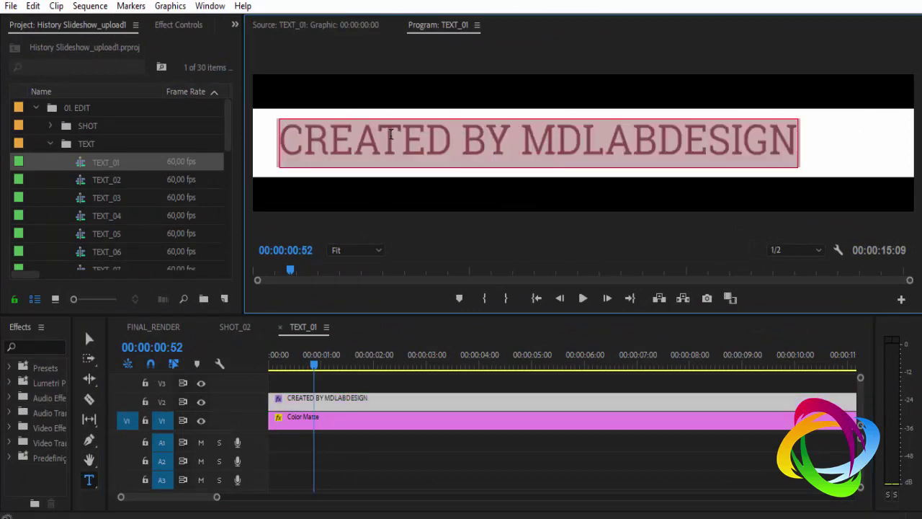
type("Ca")
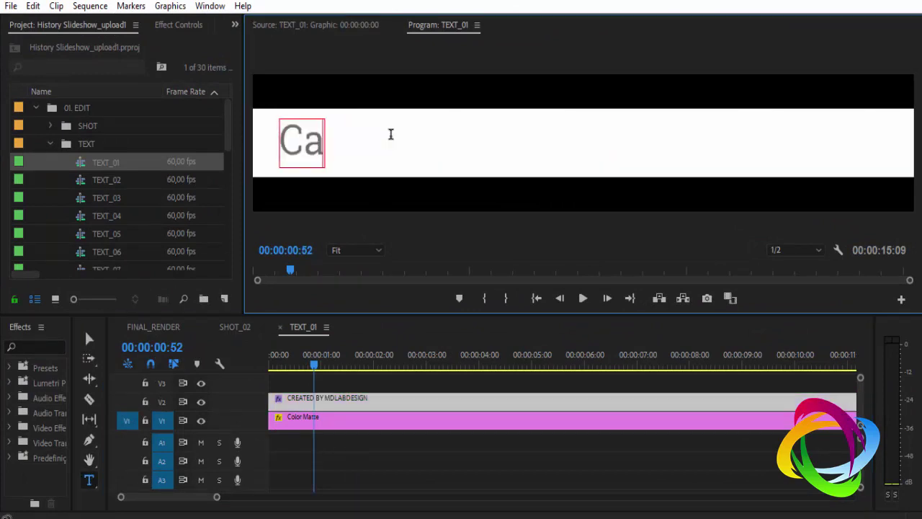
type("nal H")
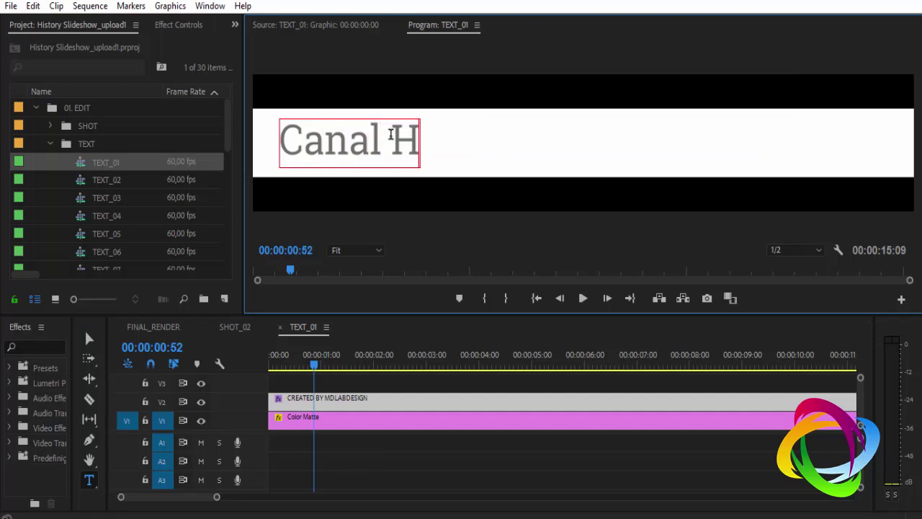
type("élio re")
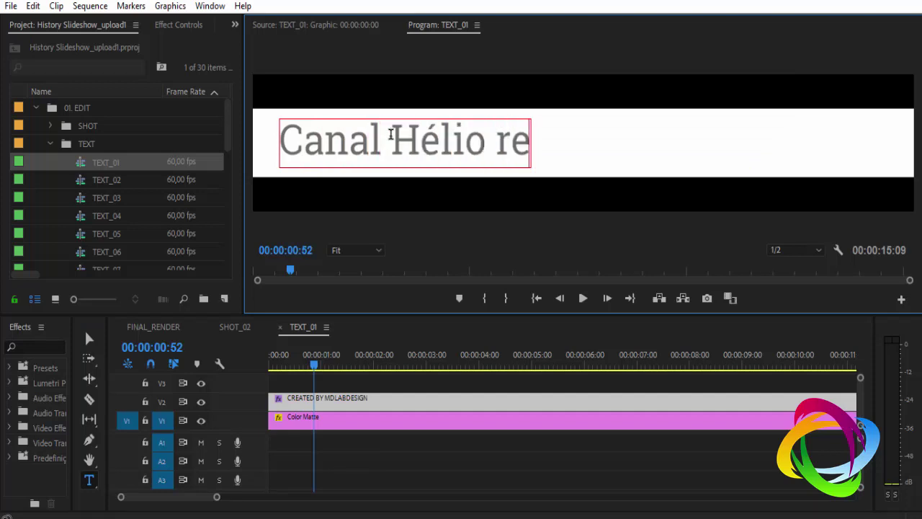
type("is")
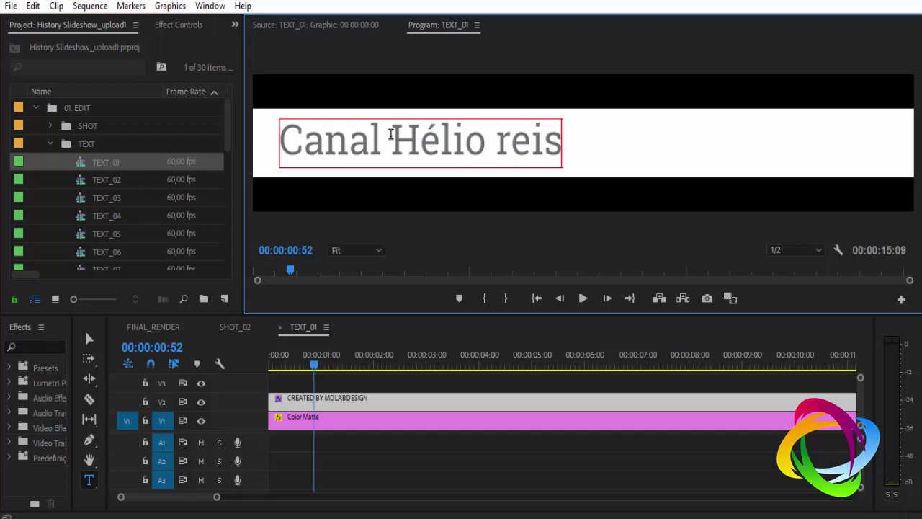
left_click(508, 136)
key("BackSpace")
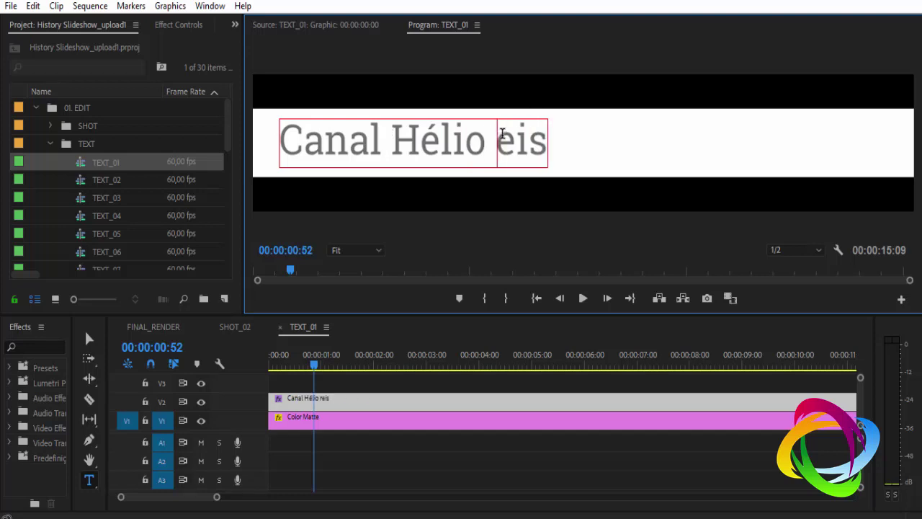
type("R")
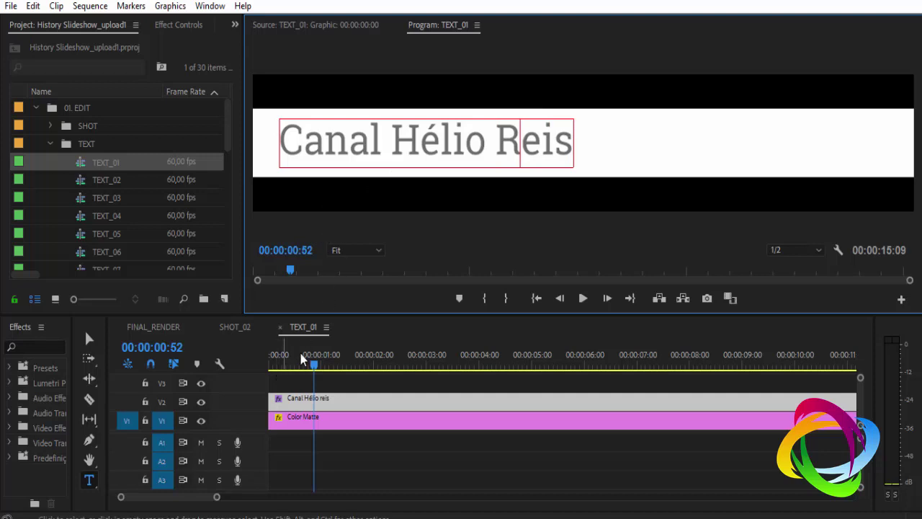
left_click(438, 142)
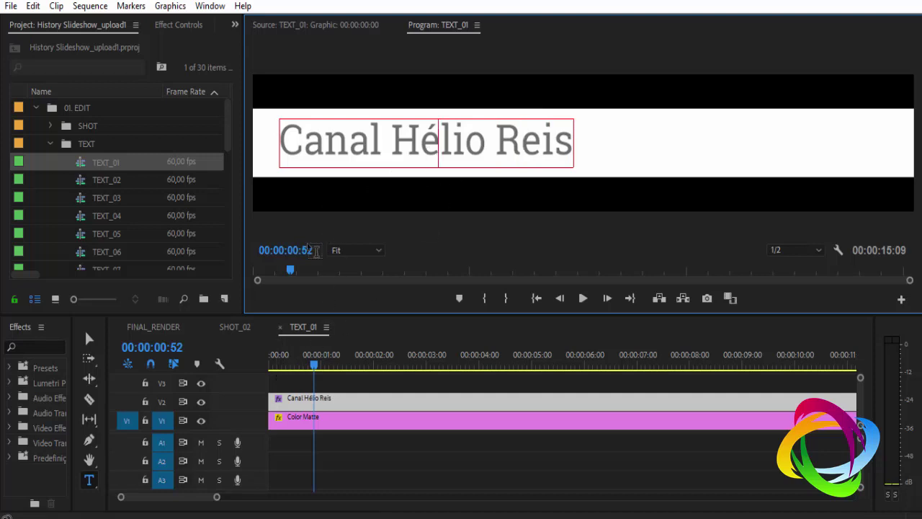
Recolor TEXT_02's Color Matte to bright red E00404 and preview it in FINAL_RENDER
left_click(111, 185)
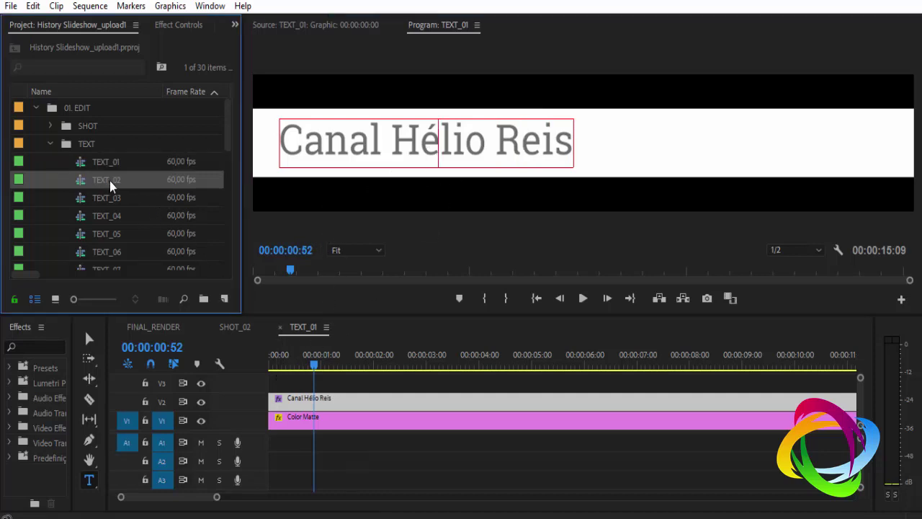
left_click(110, 185)
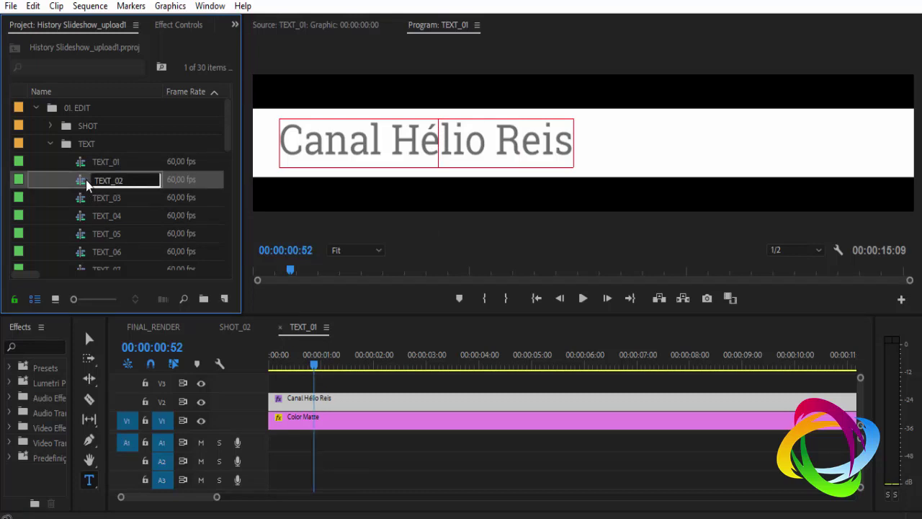
double_click(87, 184)
left_click(366, 421)
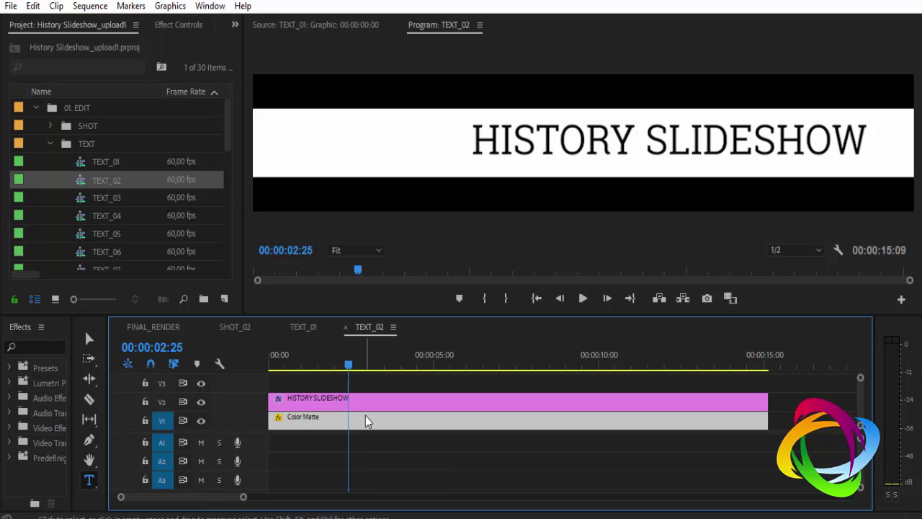
double_click(366, 422)
left_click(469, 261)
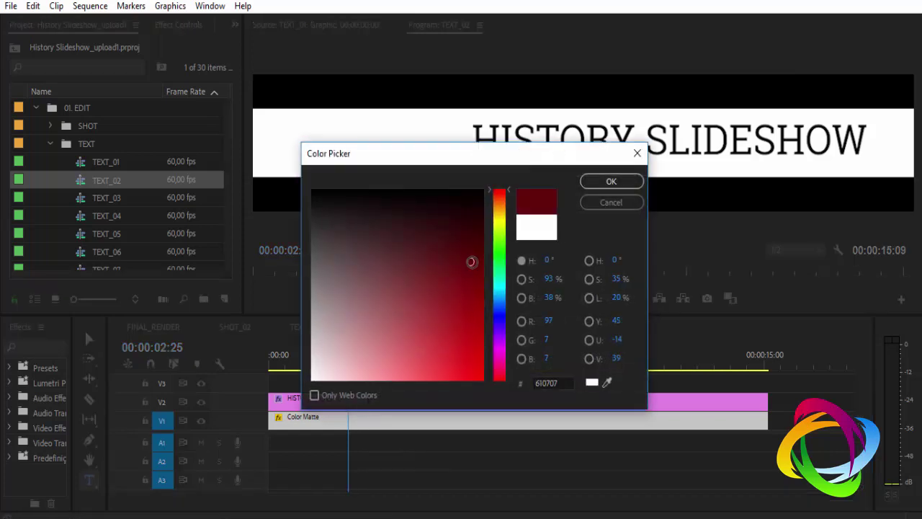
left_click(479, 357)
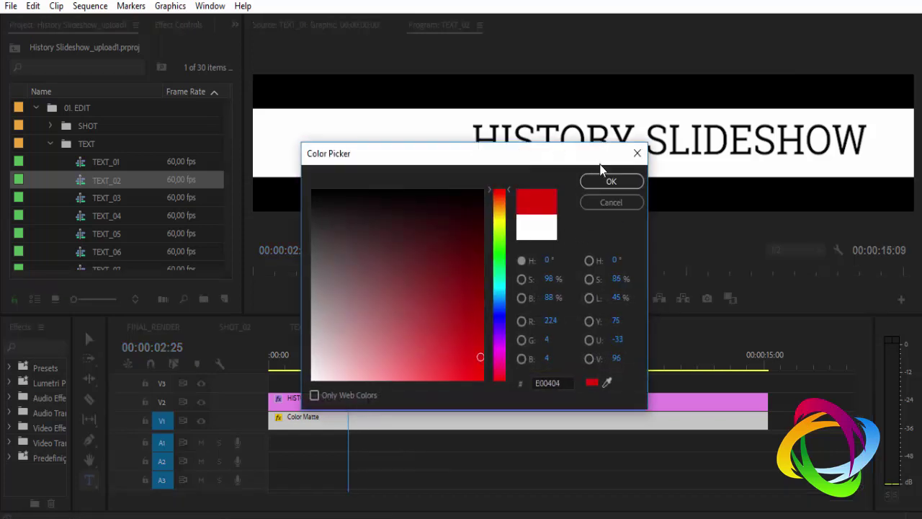
left_click(611, 181)
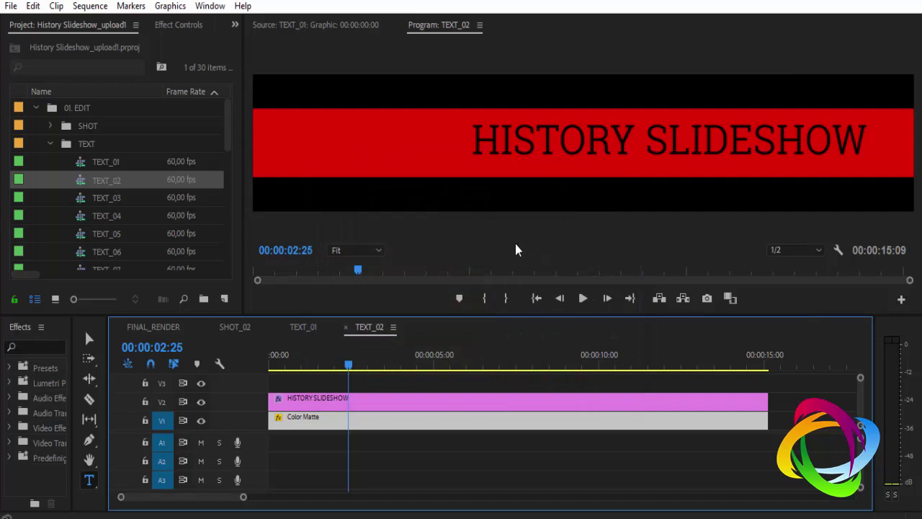
left_click(175, 330)
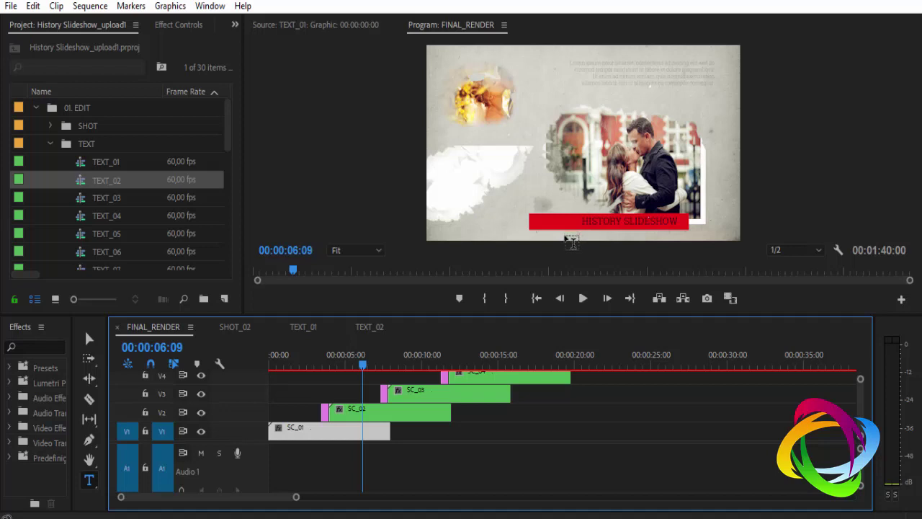
Retype TEXT_02's HISTORY SLIDESHOW line as 'História Slideshow', then close TEXT_02
left_click(361, 328)
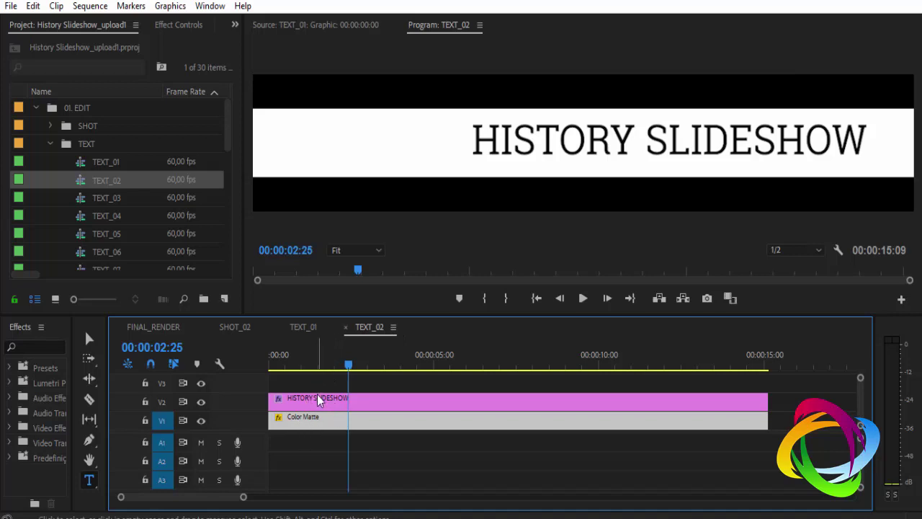
left_click(89, 480)
triple_click(596, 140)
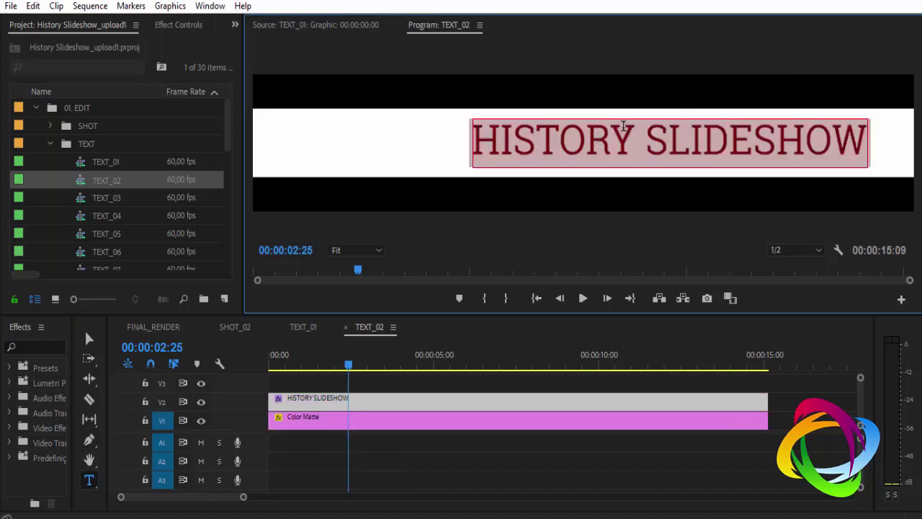
type("H")
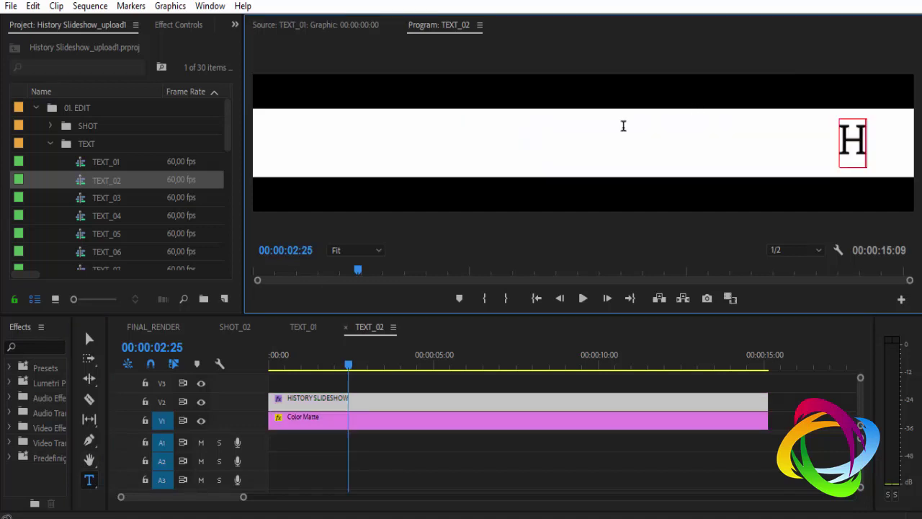
type("si")
key("BackSpace")
key("BackSpace")
type("ist")
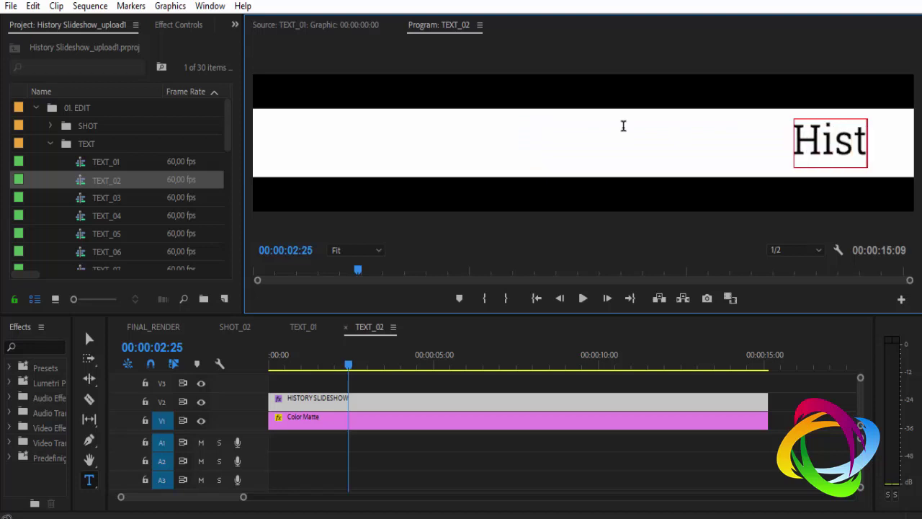
type("ória")
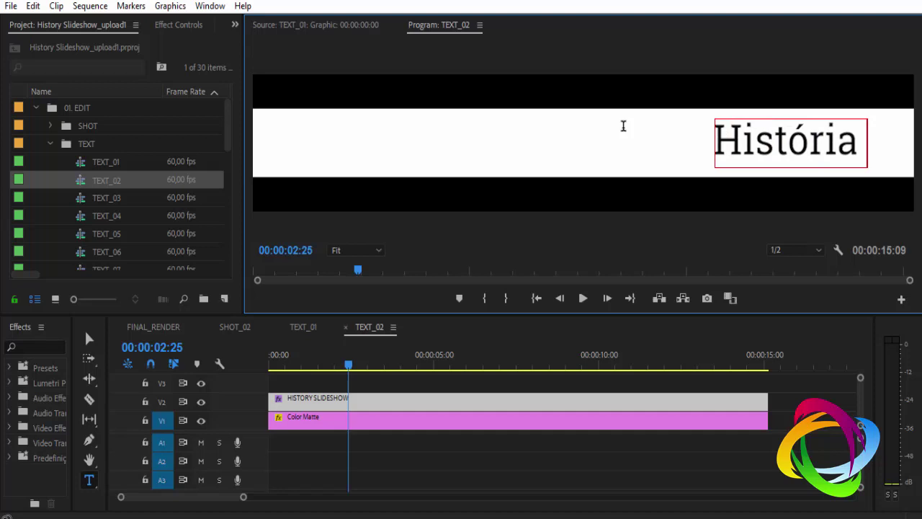
type(" de")
key("BackSpace")
key("BackSpace")
type("Slides")
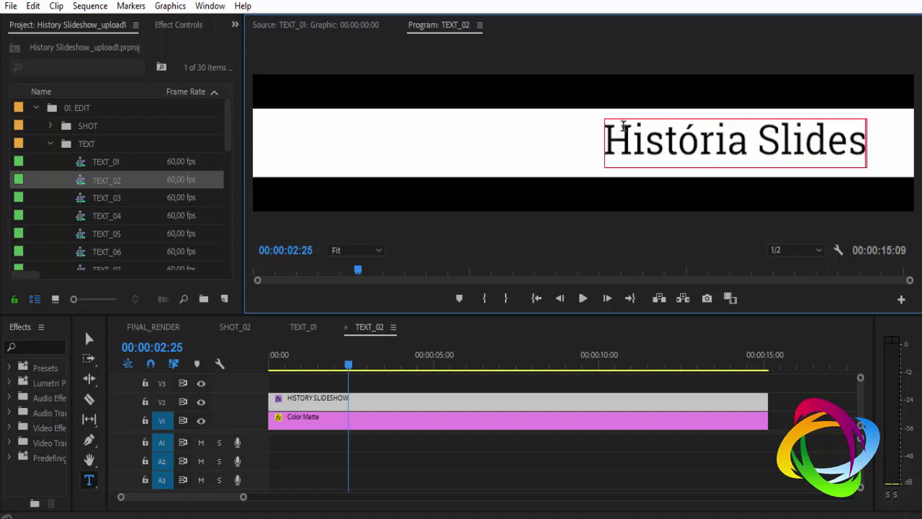
type("how")
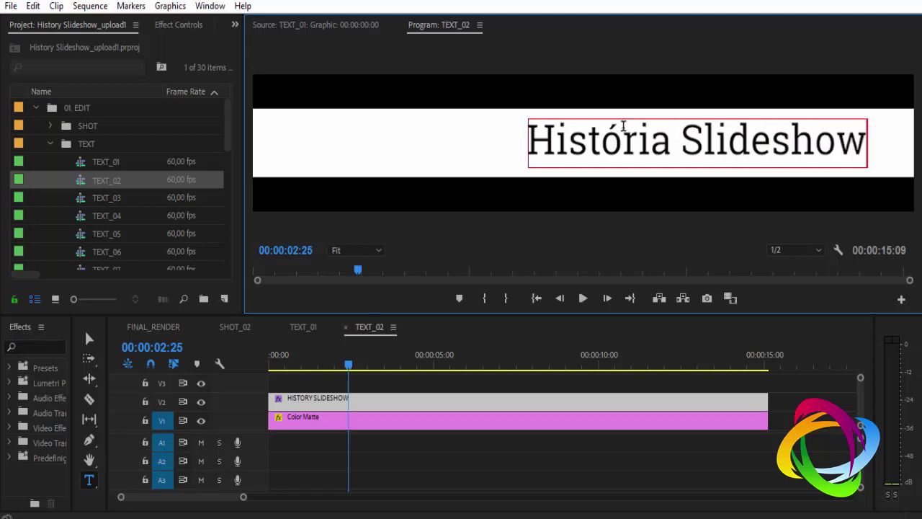
left_click(345, 328)
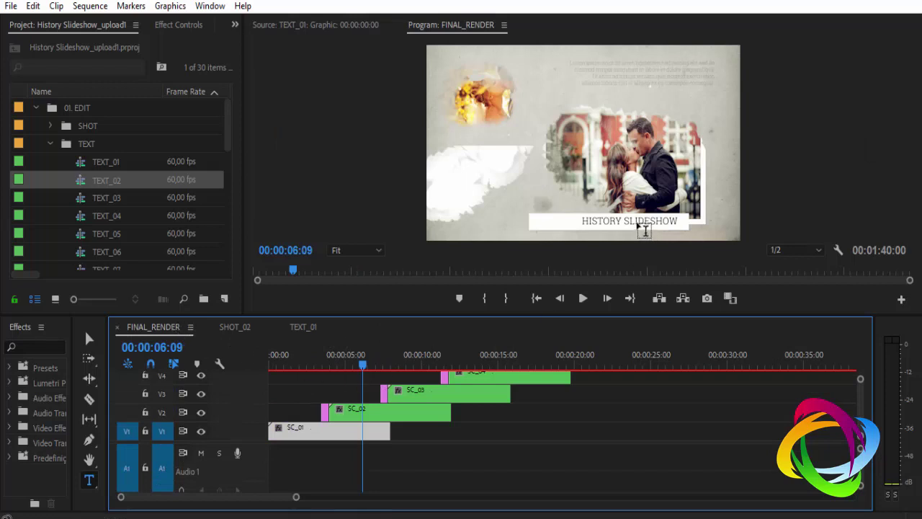
Return to the Selection tool and move the playhead near the start of FINAL_RENDER
key("v")
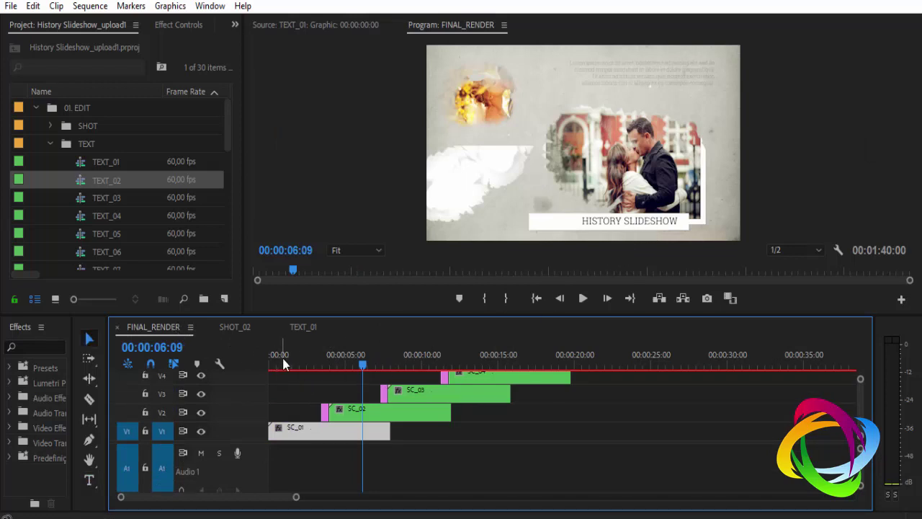
left_click(282, 355)
scroll(128, 212, "down", 3)
scroll(128, 213, "up", 3)
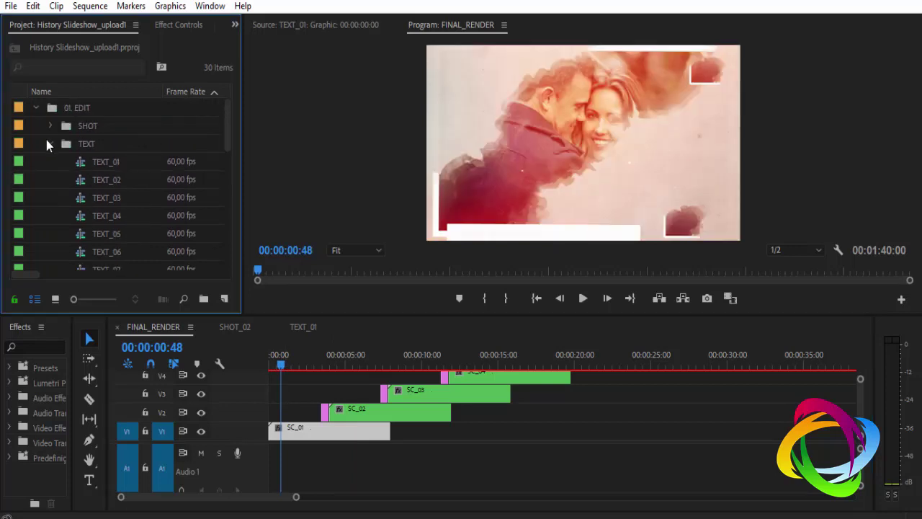
Set the first Color Matte in 03. ASSETS to dark red 900808 and preview the couple frame
left_click(50, 144)
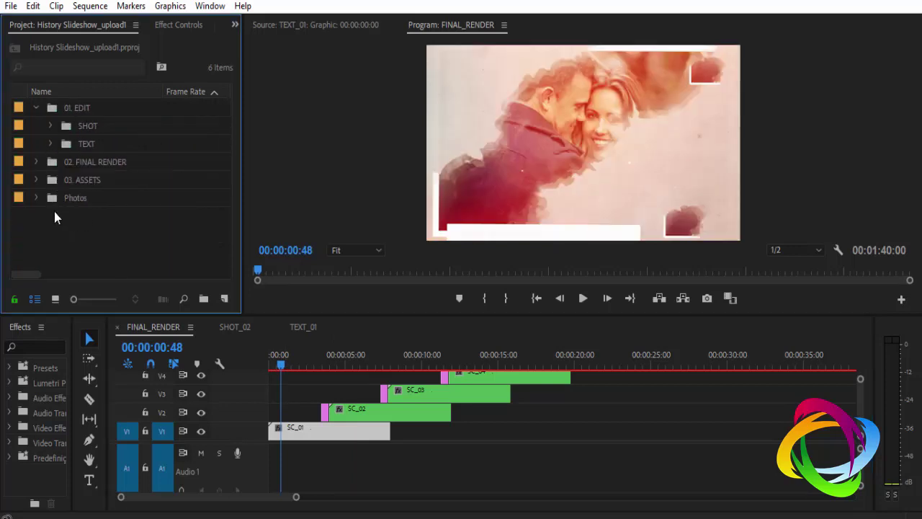
left_click(36, 179)
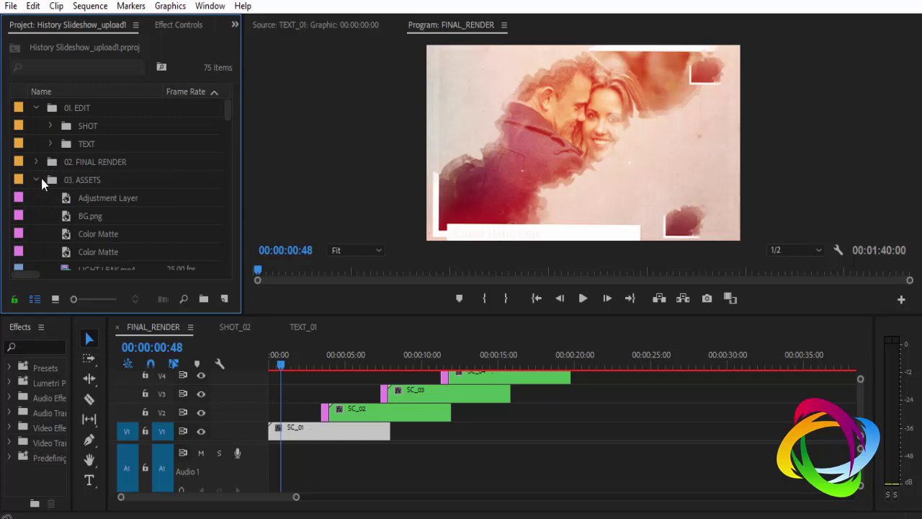
left_click(114, 199)
scroll(125, 220, "down", 1)
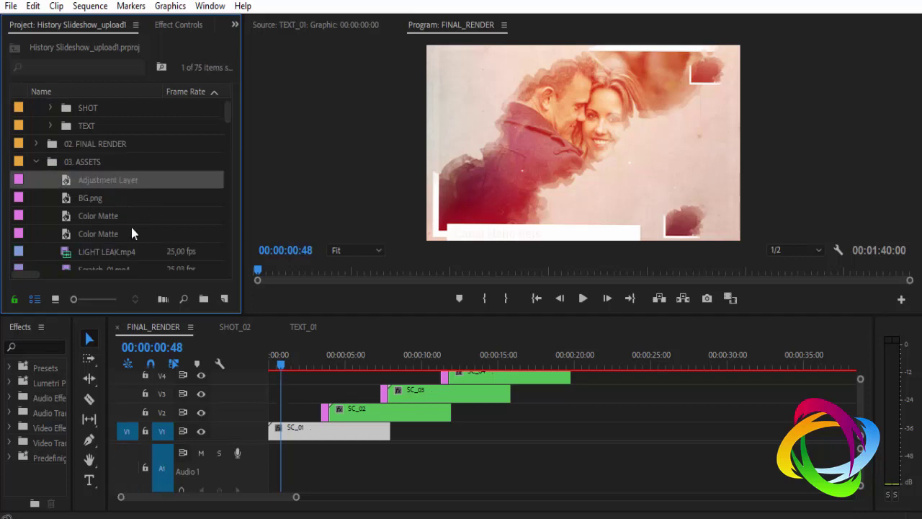
double_click(94, 216)
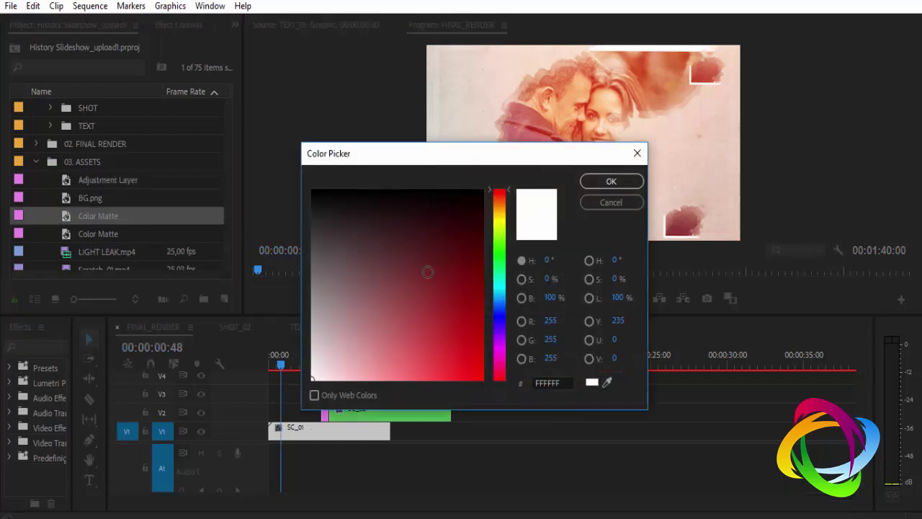
left_click(472, 297)
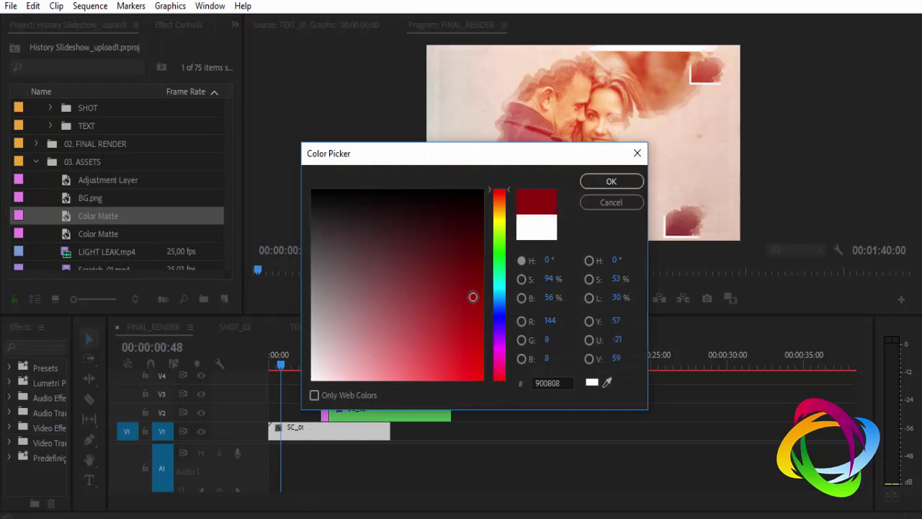
left_click(611, 181)
left_click(312, 362)
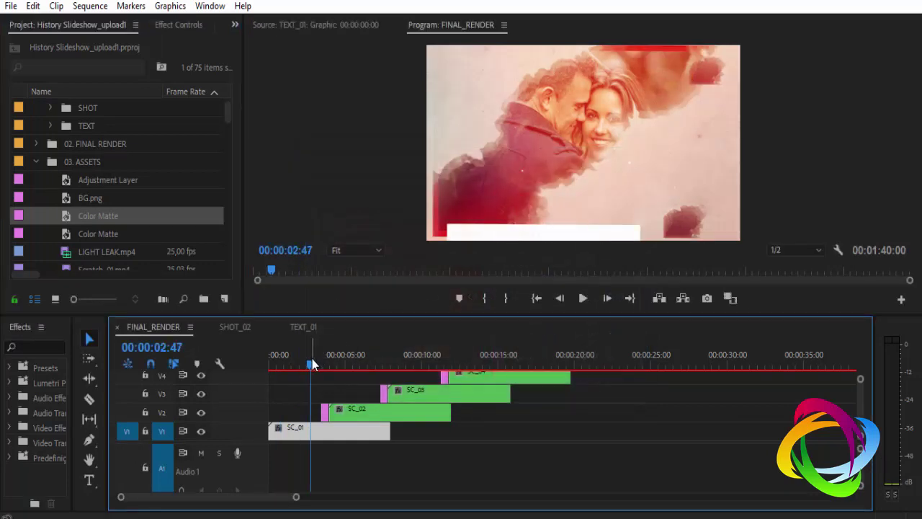
left_click_drag(312, 361, 296, 364)
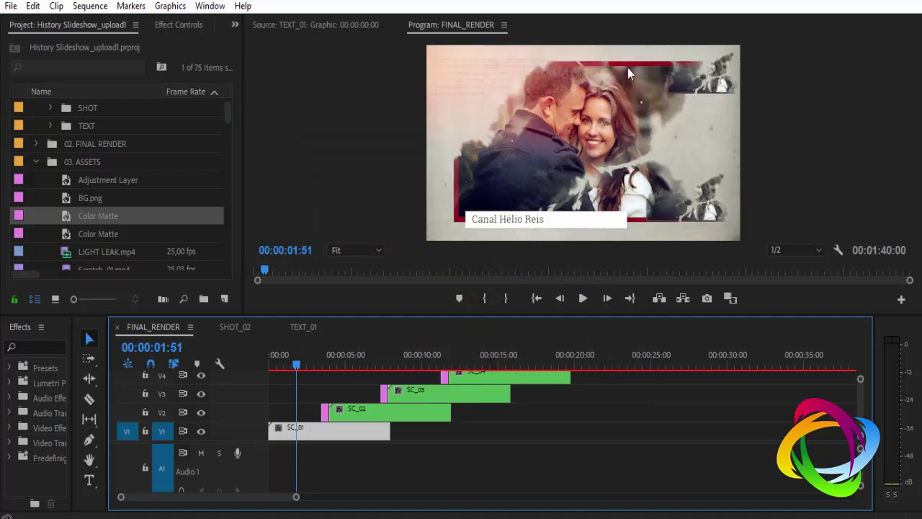
Change the first Color Matte to bright yellow FFF600
left_click(91, 215)
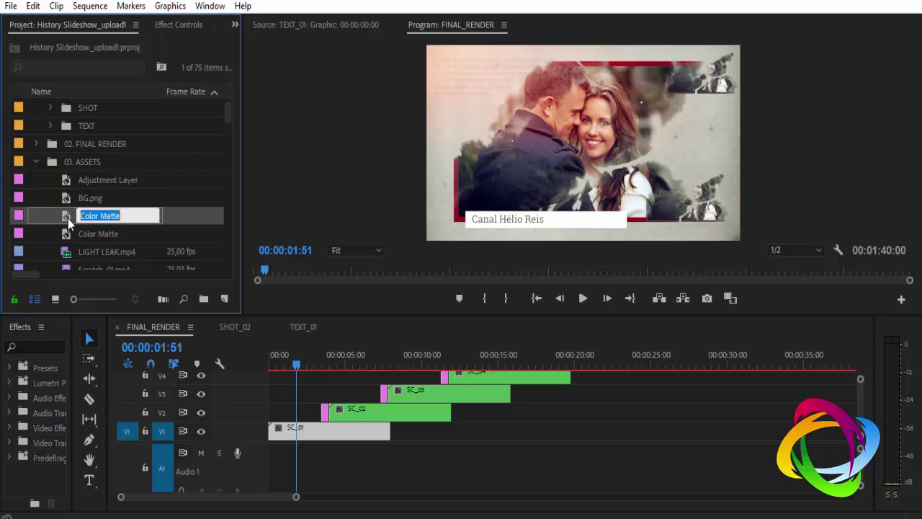
double_click(66, 214)
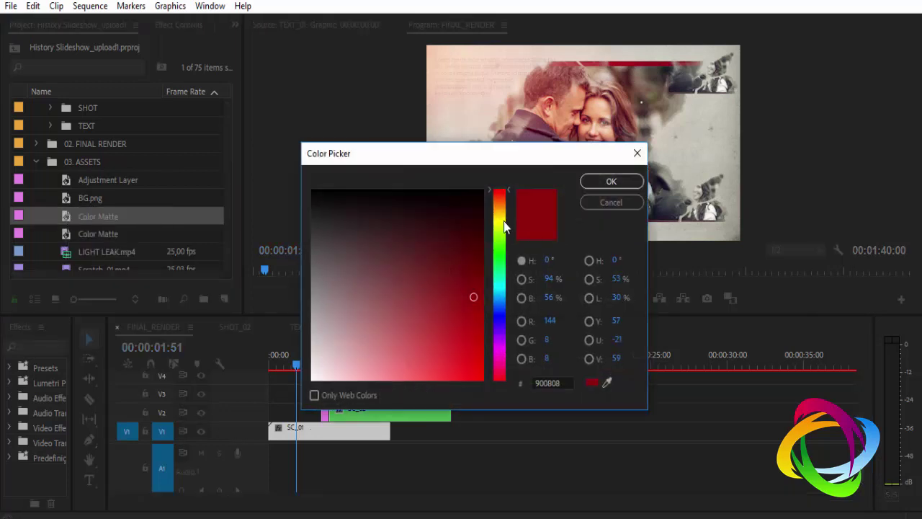
left_click(498, 221)
left_click_drag(476, 302, 483, 379)
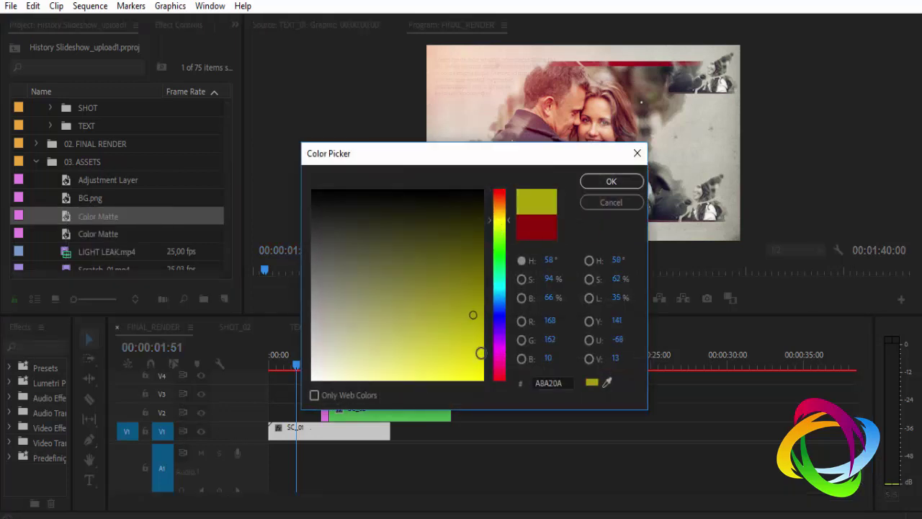
left_click(611, 183)
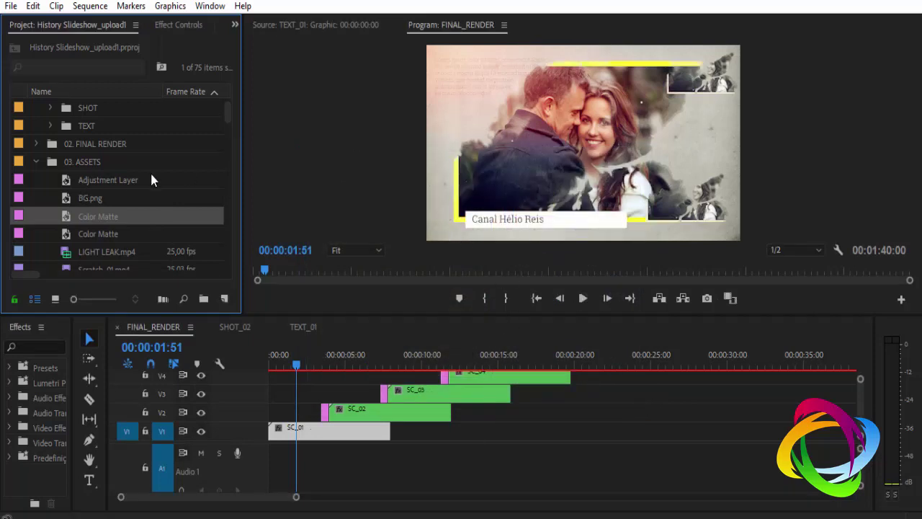
Change the second Color Matte to red
double_click(103, 235)
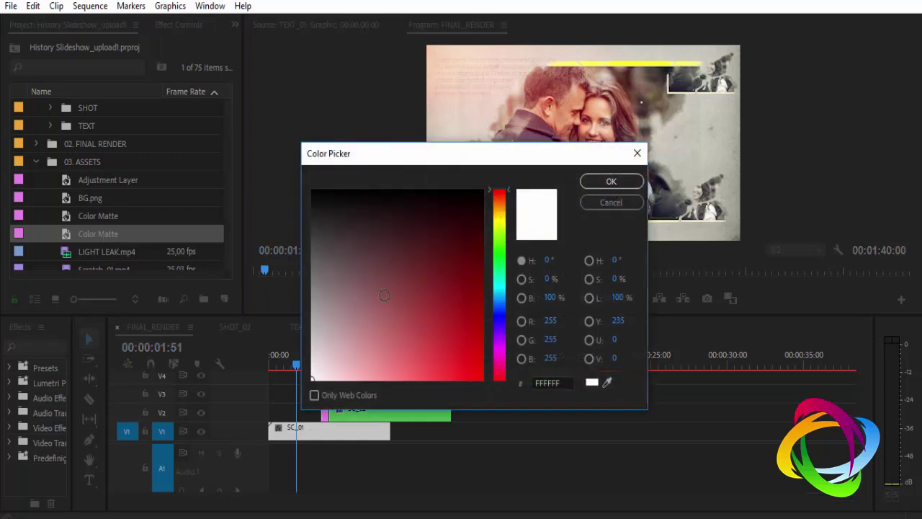
left_click_drag(475, 322, 481, 351)
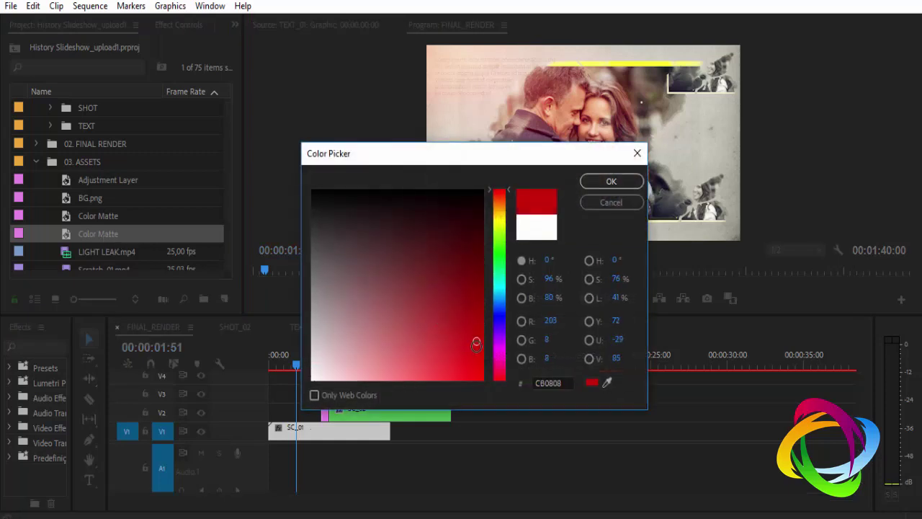
left_click(614, 180)
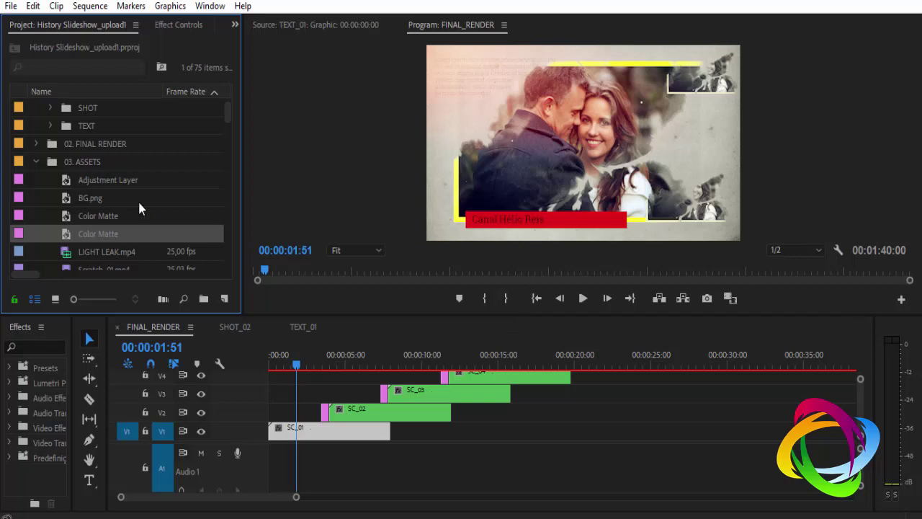
scroll(139, 208, "down", 2)
scroll(181, 219, "down", 1)
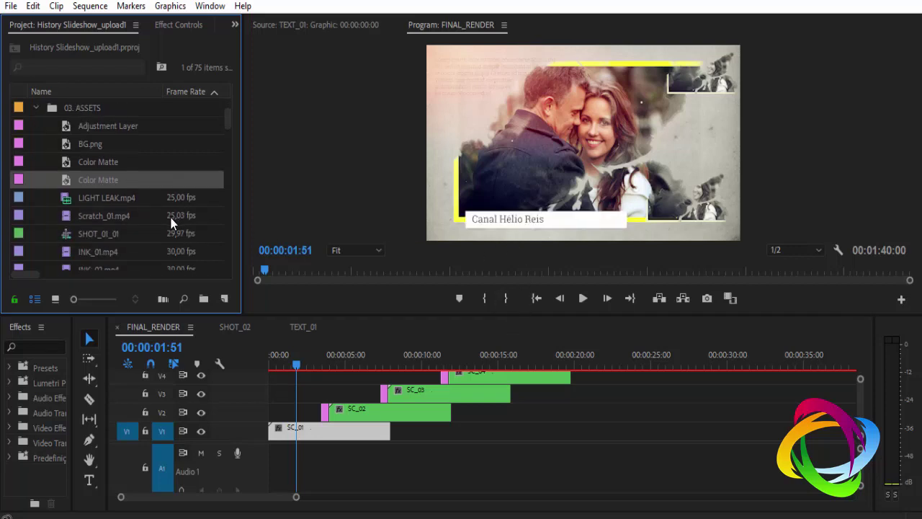
scroll(176, 220, "down", 1)
scroll(175, 222, "down", 2)
scroll(172, 224, "down", 3)
scroll(171, 224, "down", 2)
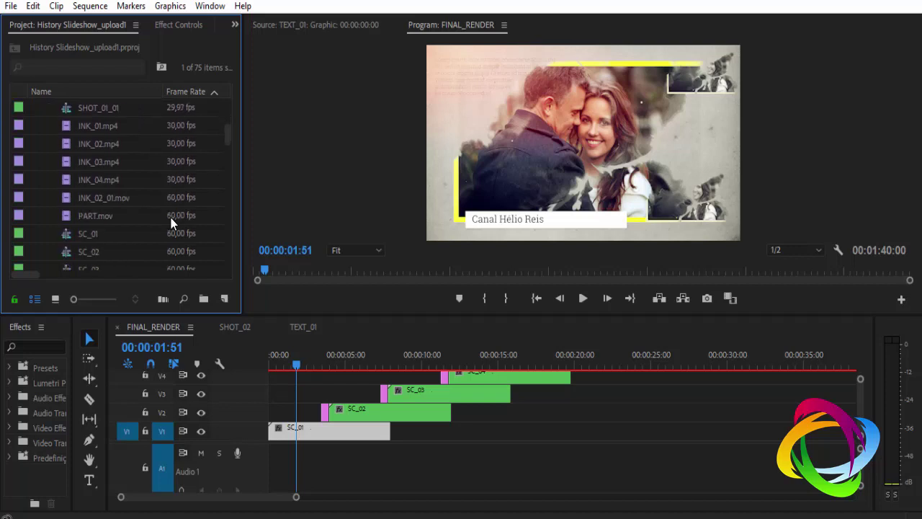
scroll(171, 223, "down", 2)
scroll(172, 222, "down", 4)
scroll(172, 220, "up", 2)
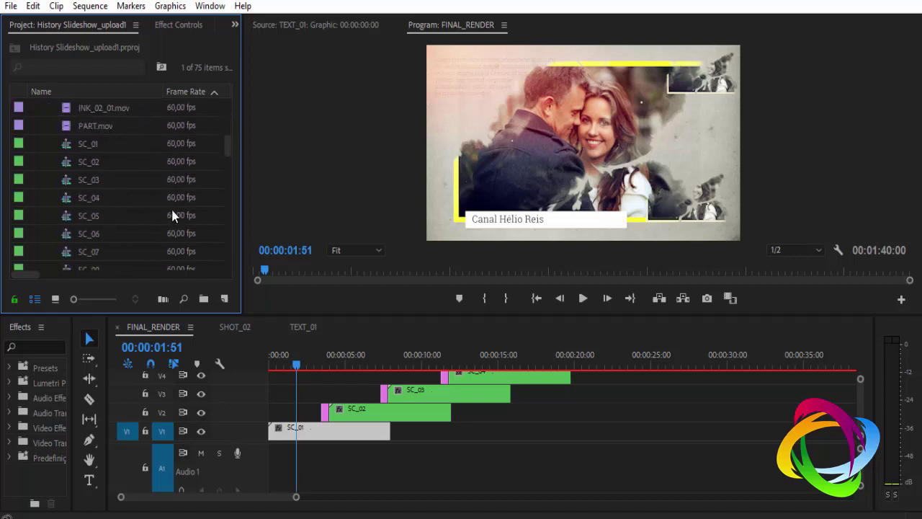
Open SC_02, select its Adjustment Layer, and zoom the timeline out to show the whole 30-second sequence
double_click(91, 160)
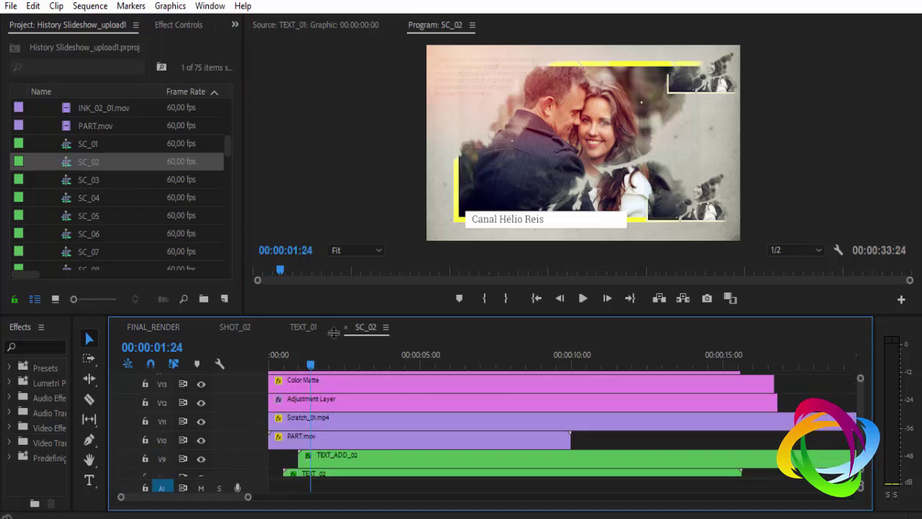
left_click(384, 361)
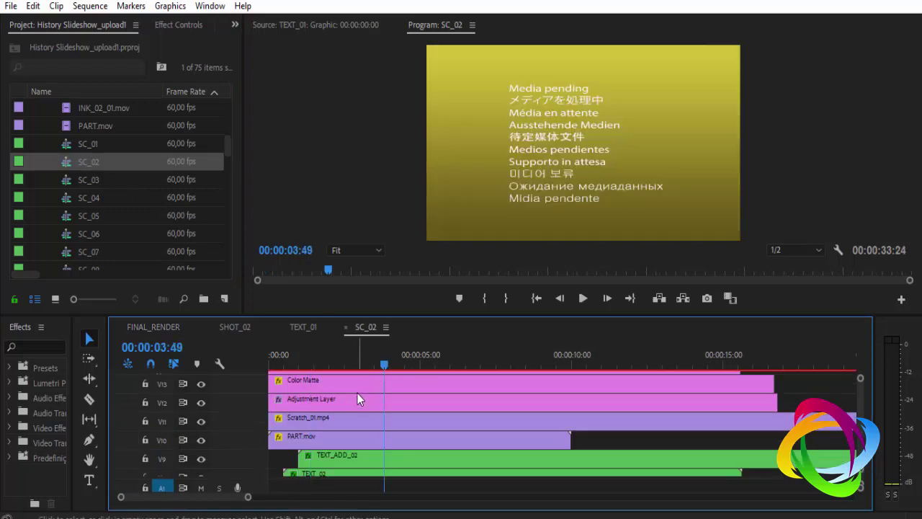
left_click(335, 401)
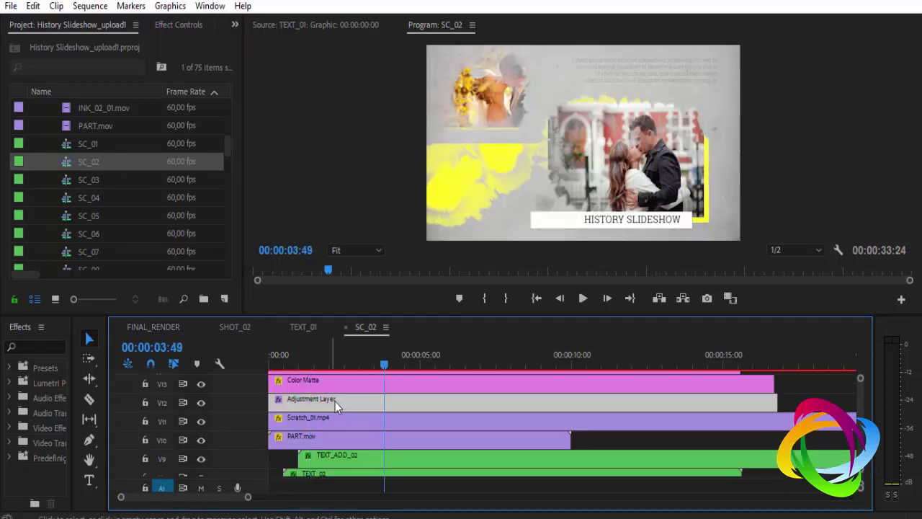
scroll(358, 404, "right", 1)
scroll(360, 392, "right", 1)
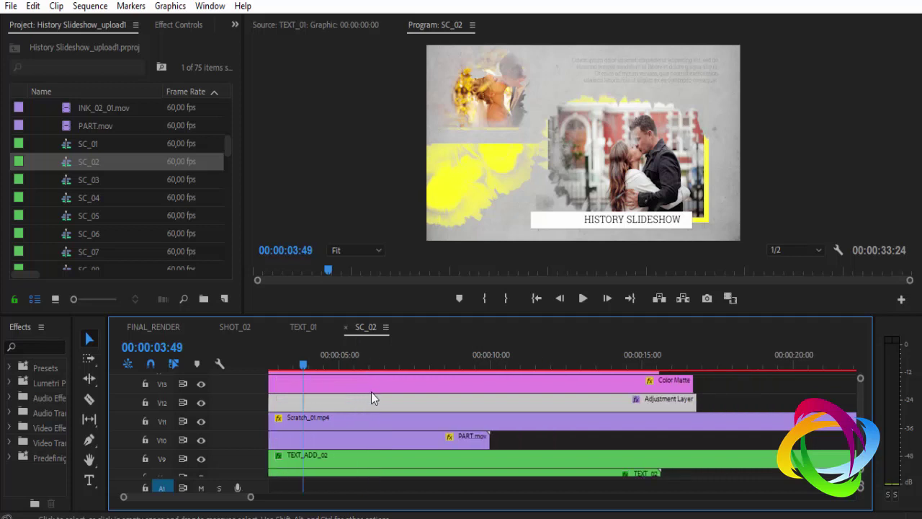
scroll(371, 400, "right", 1)
scroll(381, 419, "right", 1)
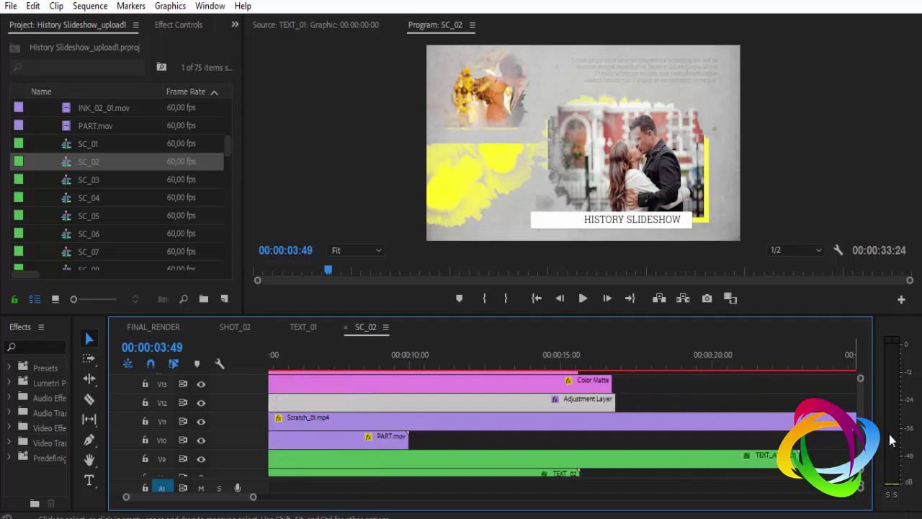
left_click_drag(253, 496, 283, 500)
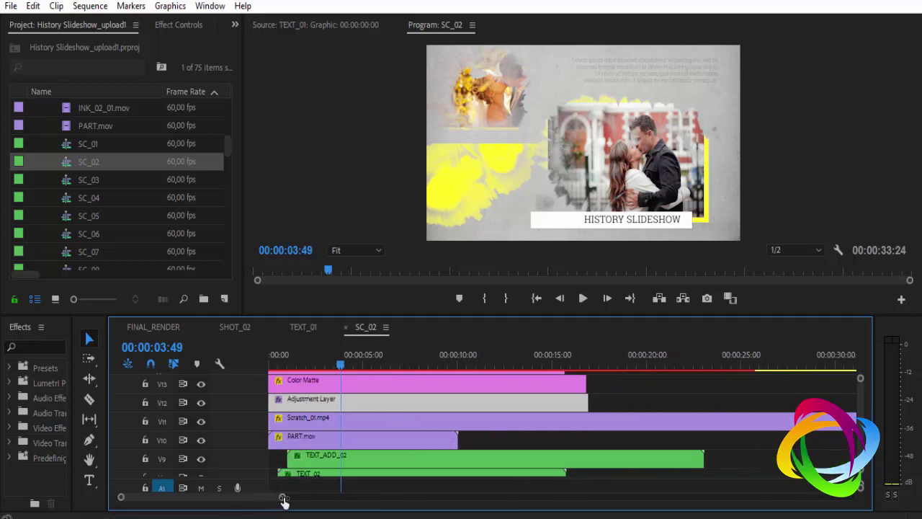
double_click(347, 460)
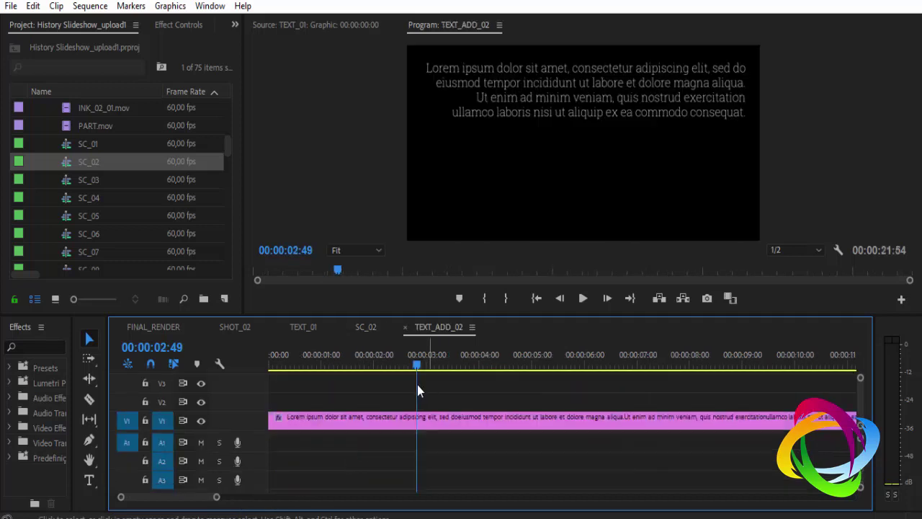
scroll(382, 423, "right", 1)
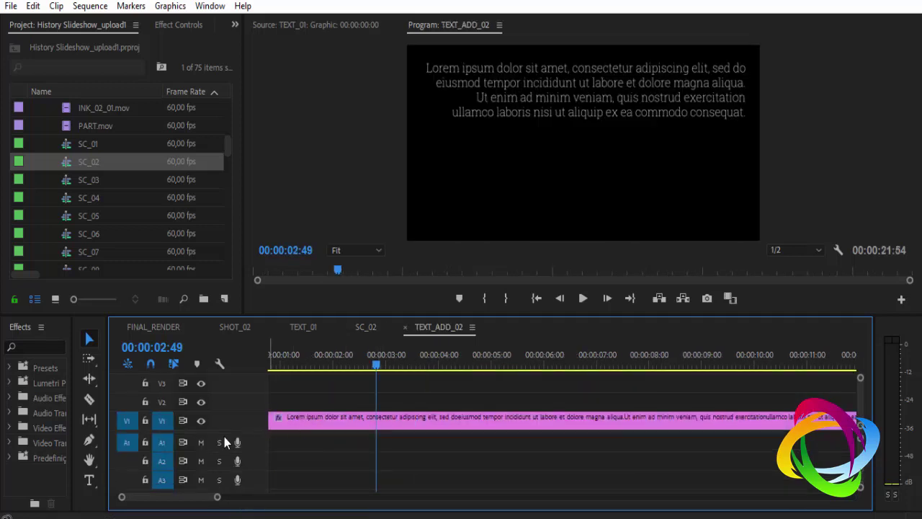
left_click(89, 478)
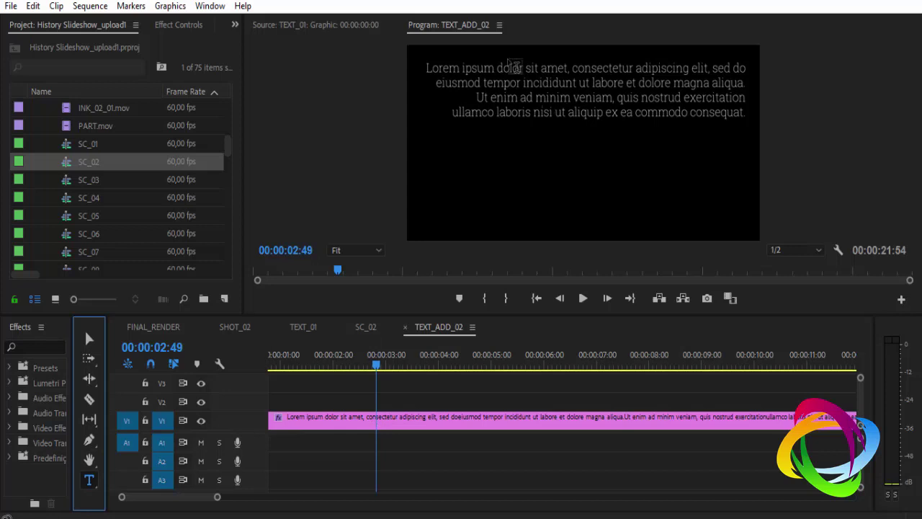
double_click(501, 64)
triple_click(474, 63)
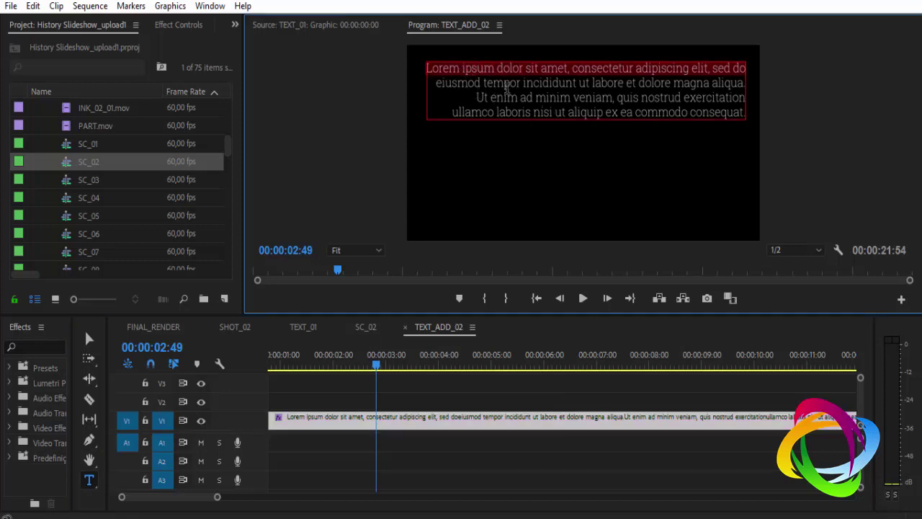
left_click(404, 328)
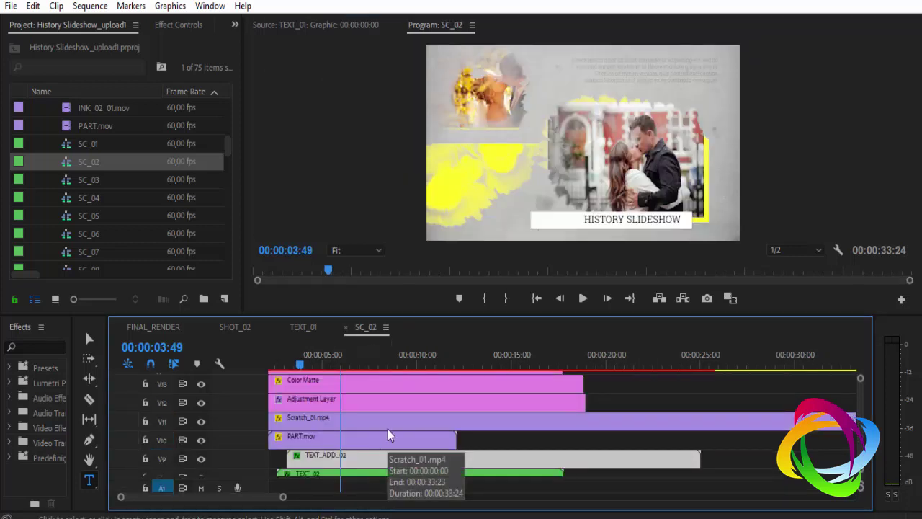
Inside TEXT_02, recolor the Color Matte to magenta D2188E
left_click(351, 476)
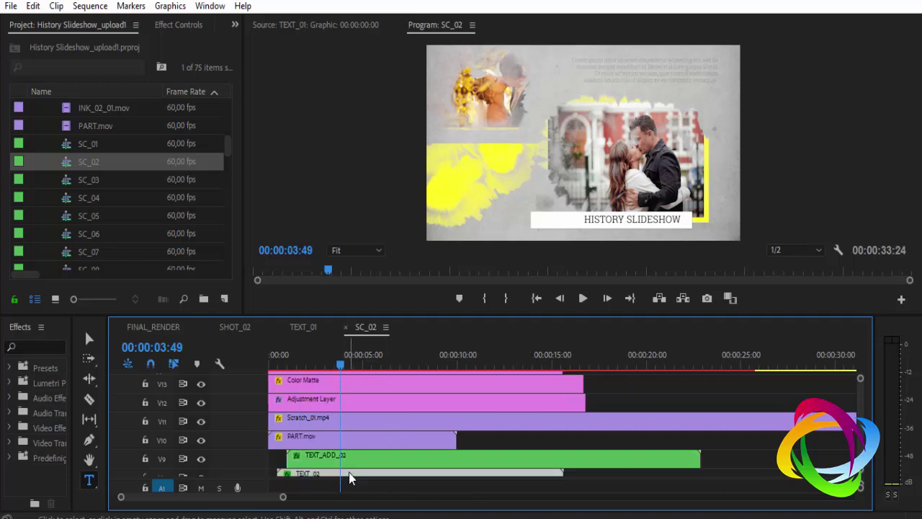
double_click(350, 475)
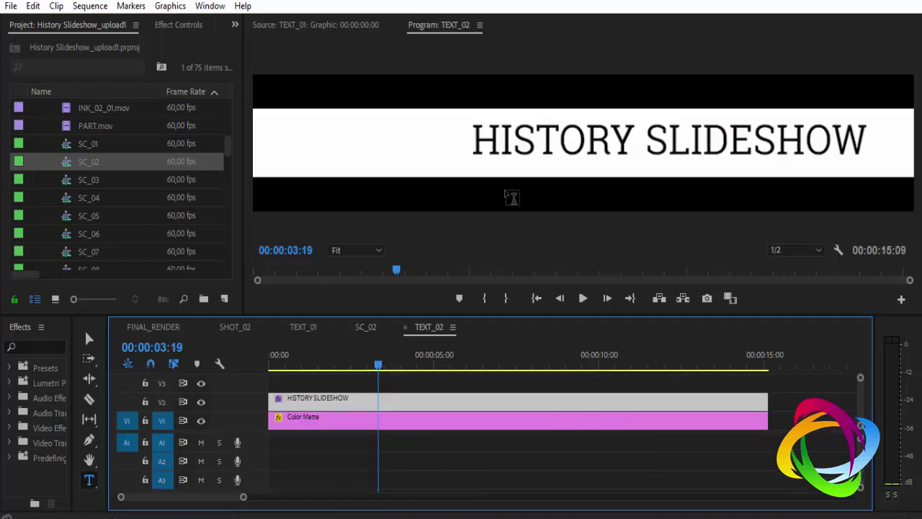
left_click(334, 423)
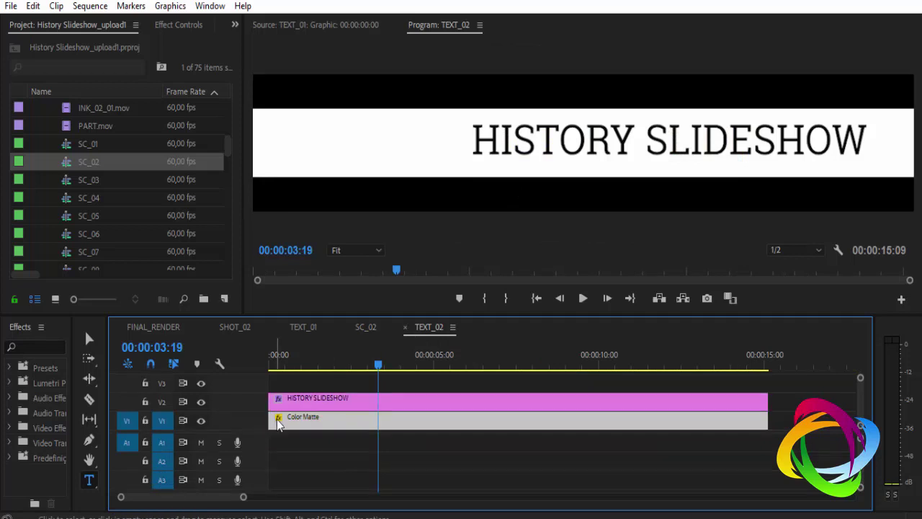
double_click(279, 424)
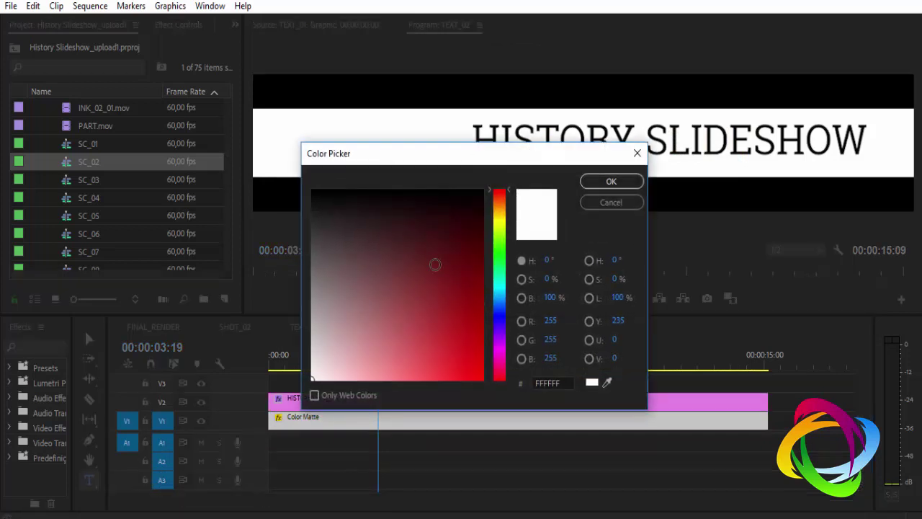
left_click(503, 223)
left_click(463, 346)
left_click(502, 359)
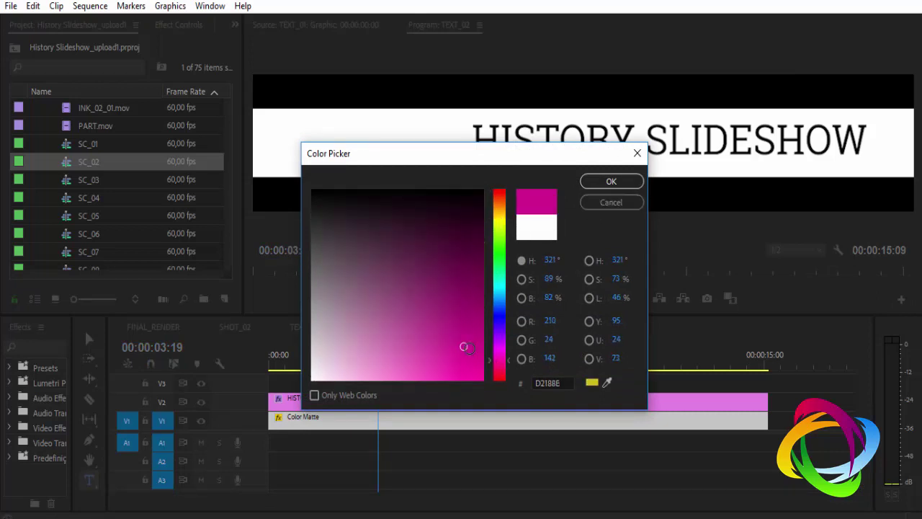
left_click(624, 186)
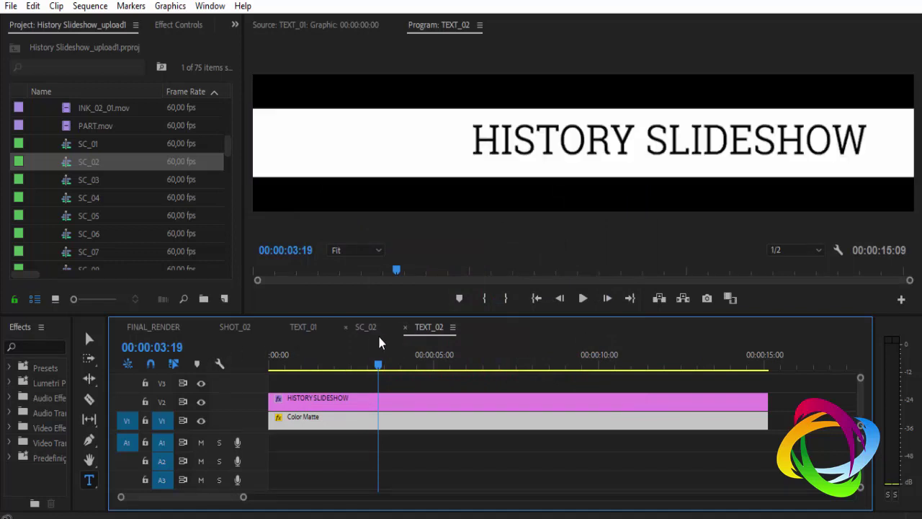
Close the TEXT_02, SC_02 and TEXT_01 sequences to return to FINAL_RENDER
left_click(404, 327)
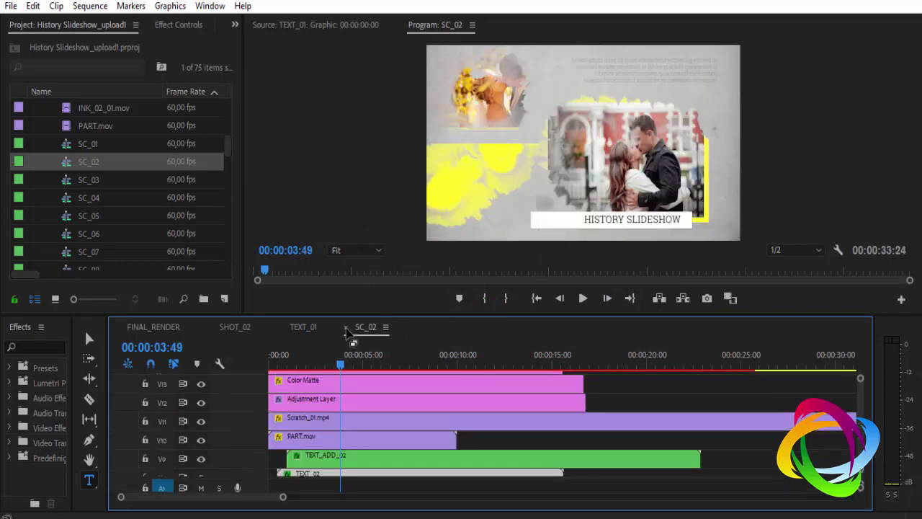
left_click(345, 327)
left_click(280, 327)
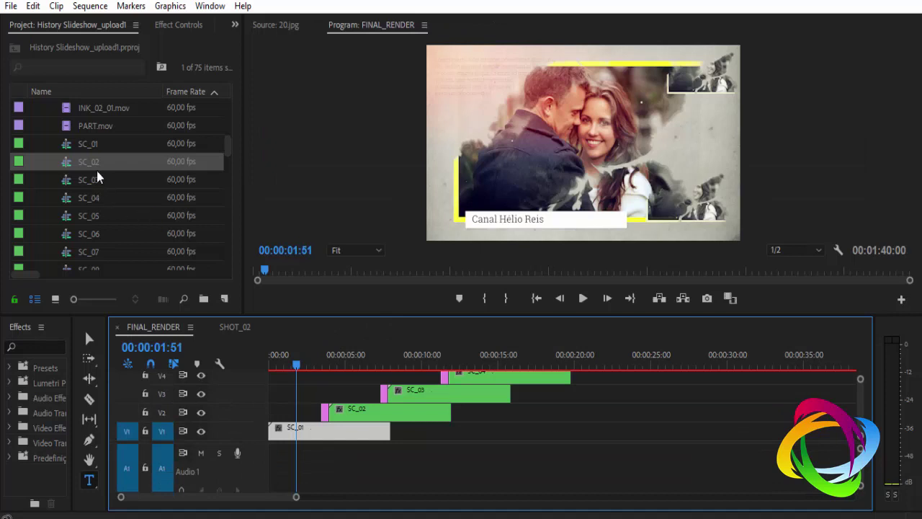
Collapse 03. ASSETS, expand the TEXT folder and select the TEXT_10 title
scroll(86, 166, "up", 3)
scroll(69, 137, "up", 3)
scroll(69, 137, "up", 2)
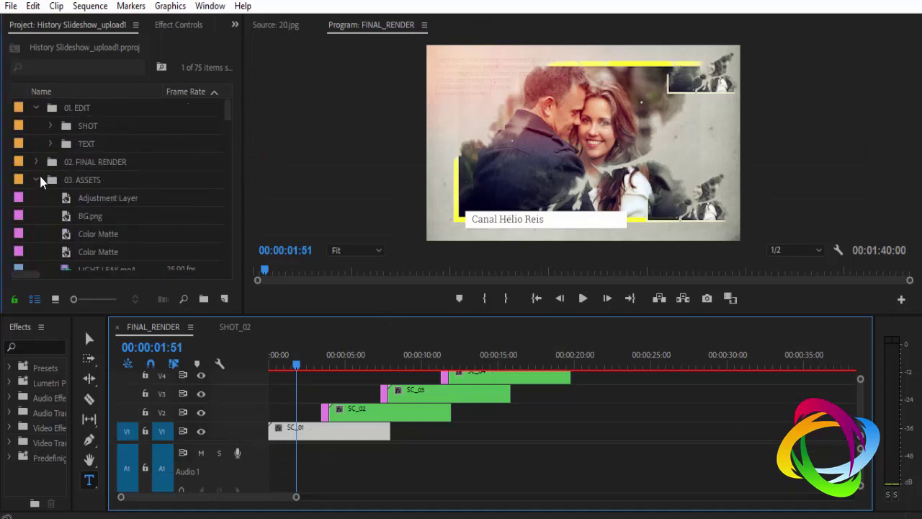
left_click(36, 179)
left_click(50, 144)
scroll(74, 181, "down", 2)
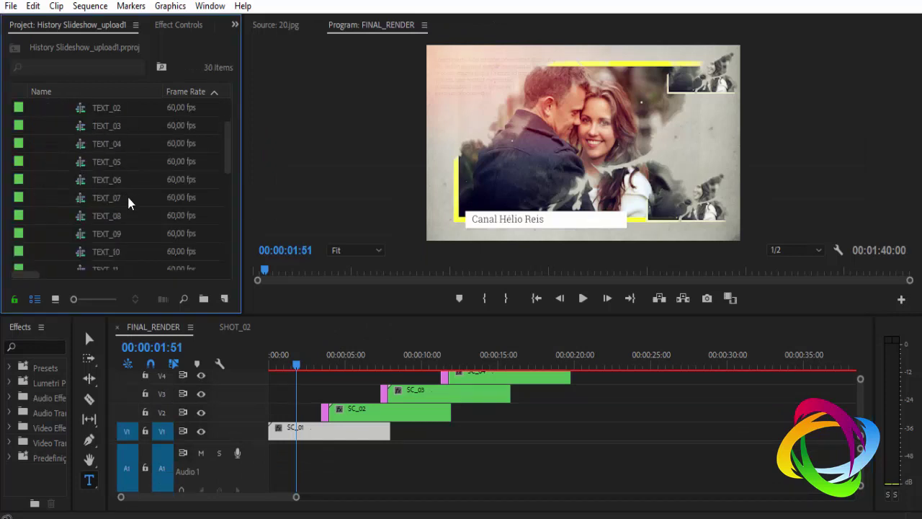
scroll(128, 200, "down", 1)
left_click(111, 216)
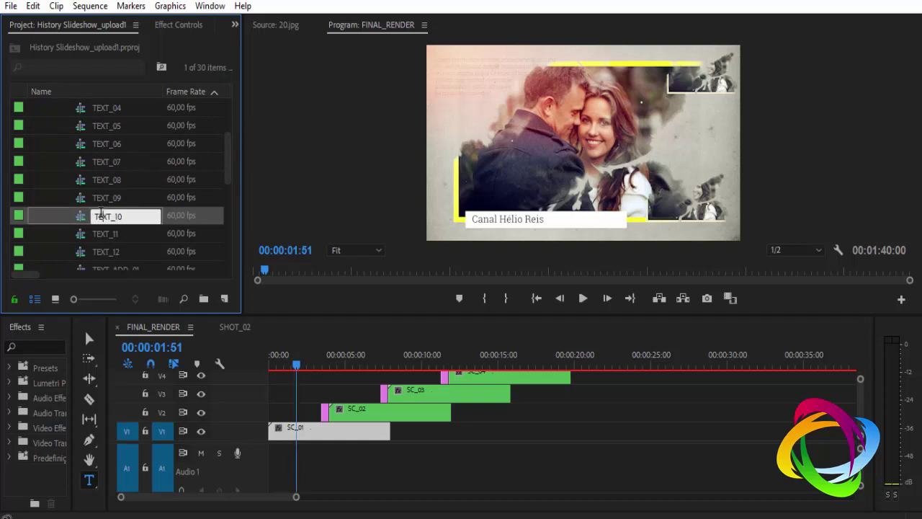
Replace TEXT_10's 'USE IN NEXT PROJECT' with 'Projetos editáveis Premeire CC2018' and close the sequence
double_click(78, 216)
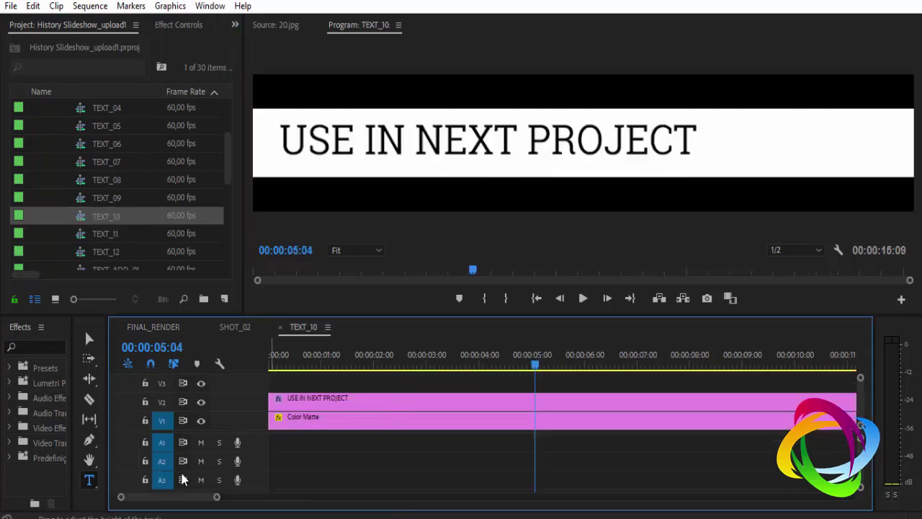
left_click(92, 480)
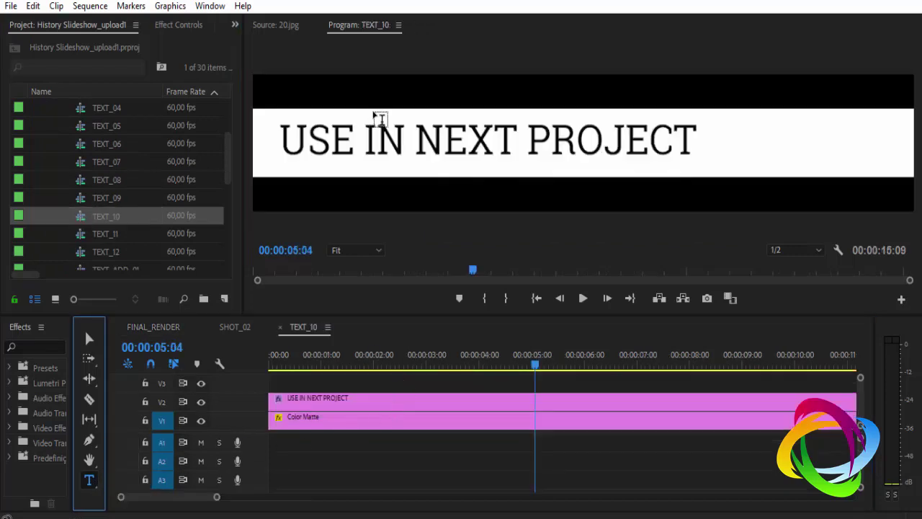
left_click(367, 131)
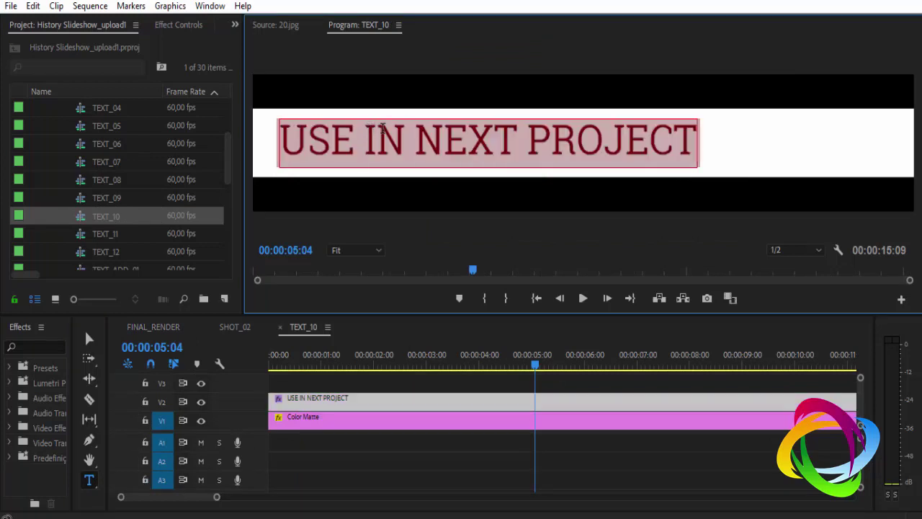
type("Proj")
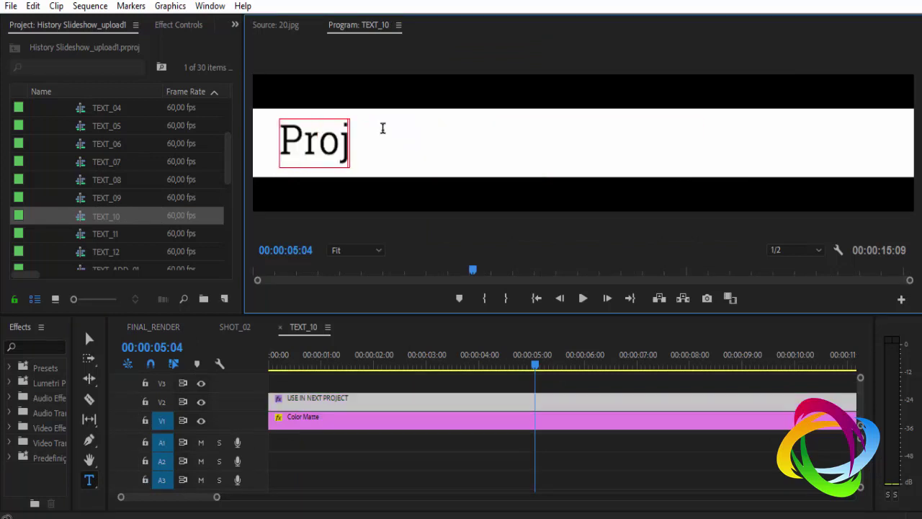
type("etos edi")
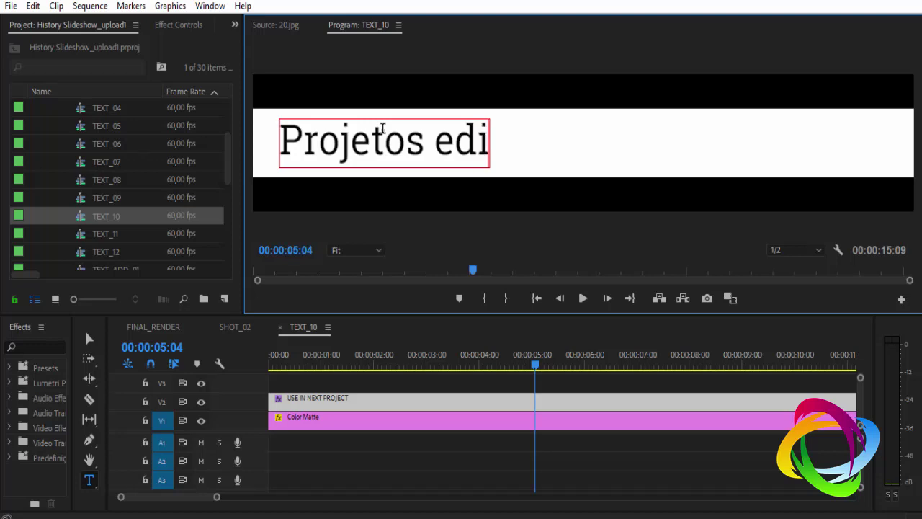
type("táveis")
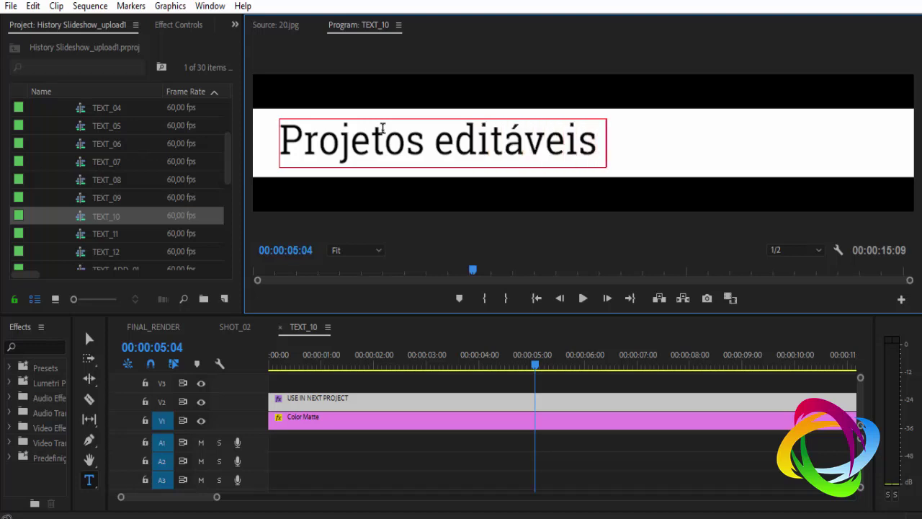
type(" Premeir")
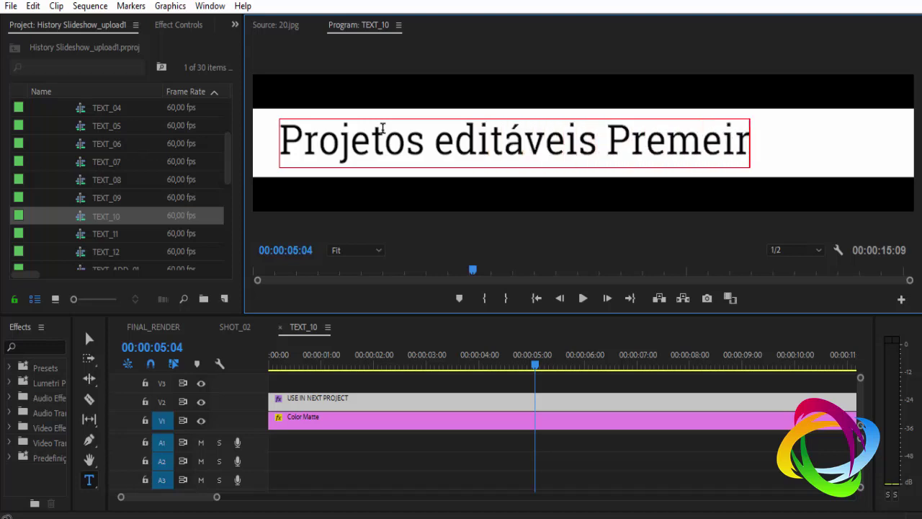
type("e CC")
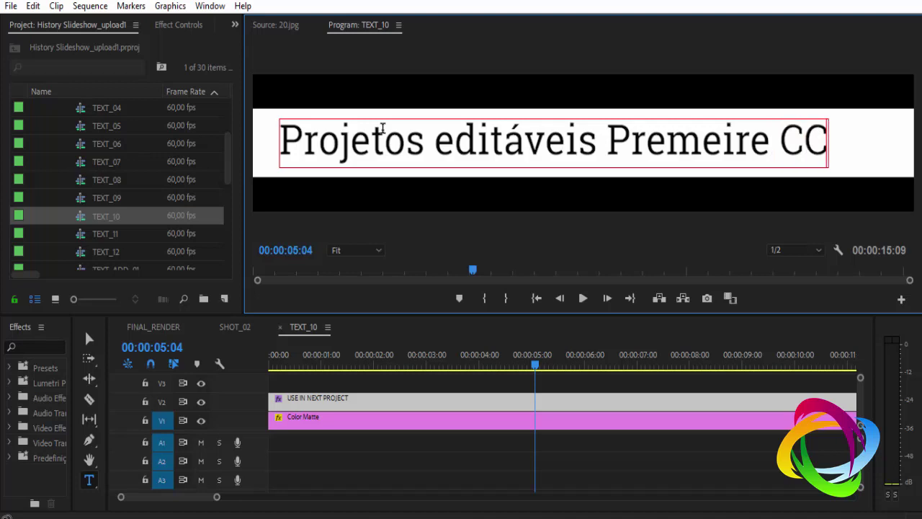
type("2018")
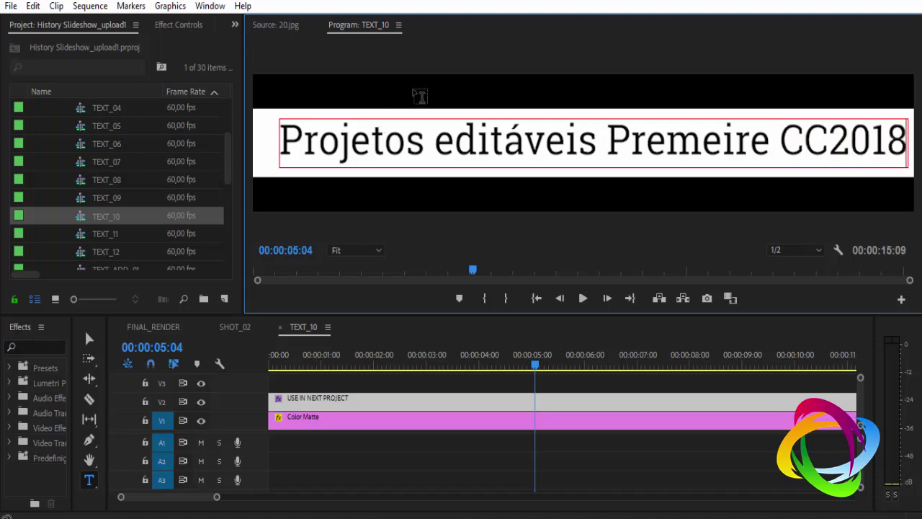
left_click(280, 328)
Close the SHOT_02 sequence so FINAL_RENDER is the only open timeline
left_click(280, 328)
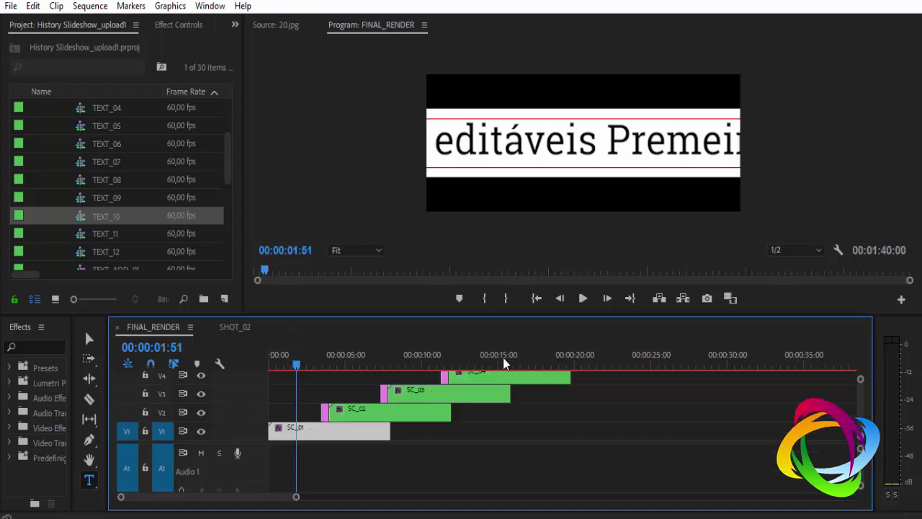
left_click(502, 356)
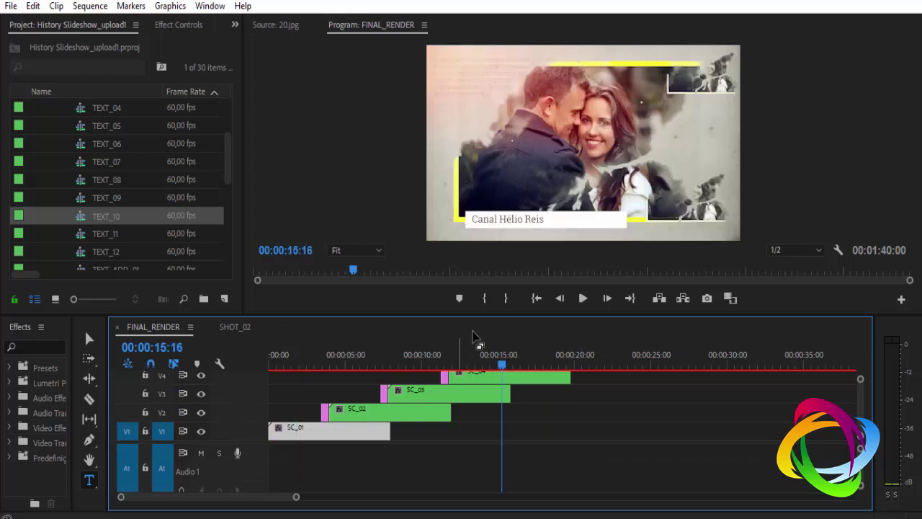
key("v")
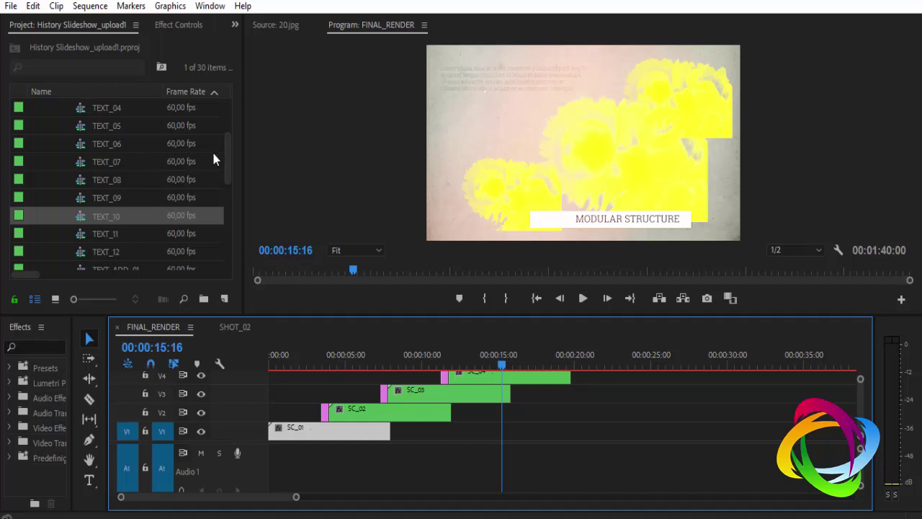
left_click(235, 327)
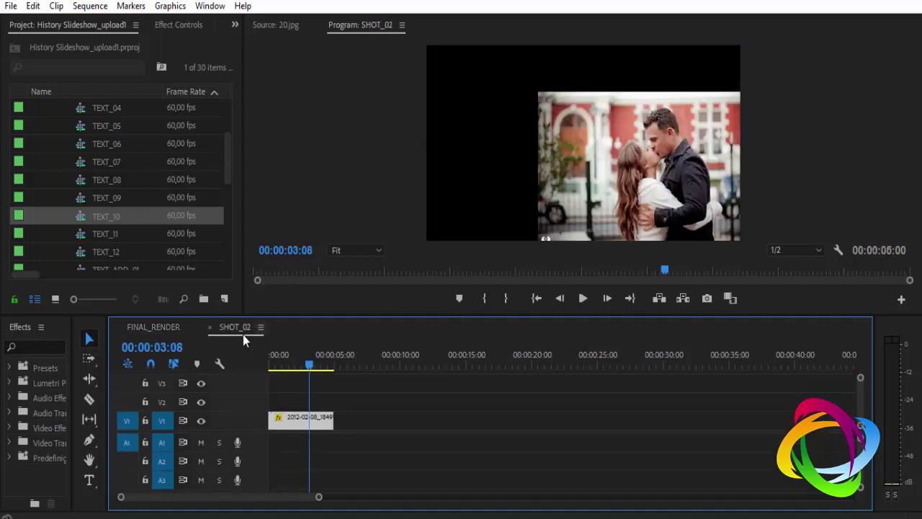
left_click(210, 329)
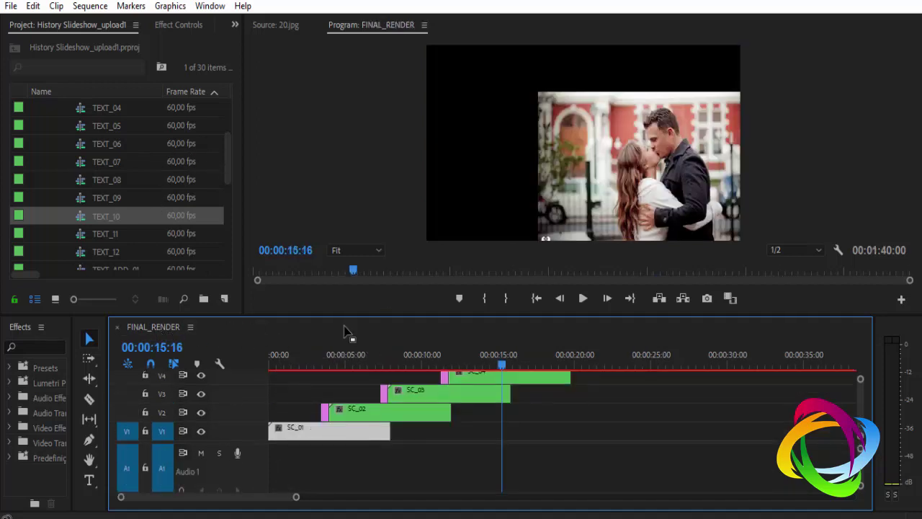
left_click(10, 6)
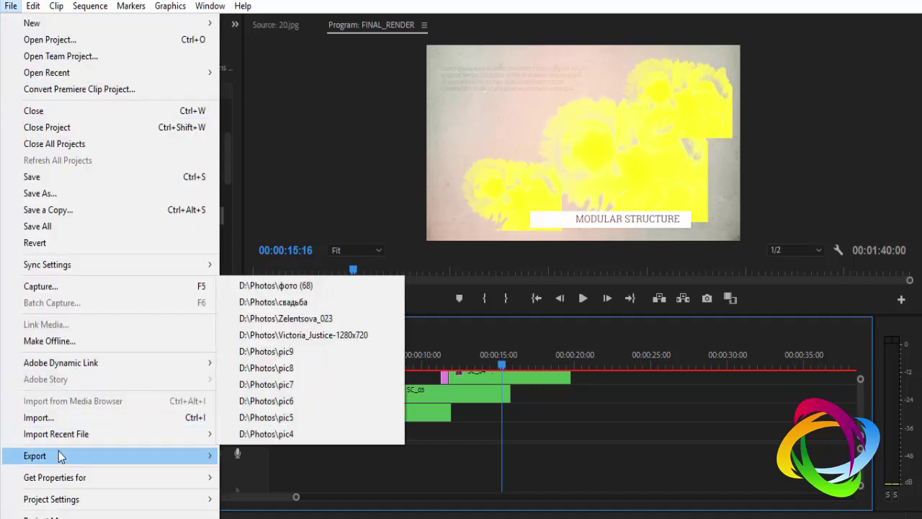
Open Export Media for FINAL_RENDER with H.264 as the format
mouse_move(74, 456)
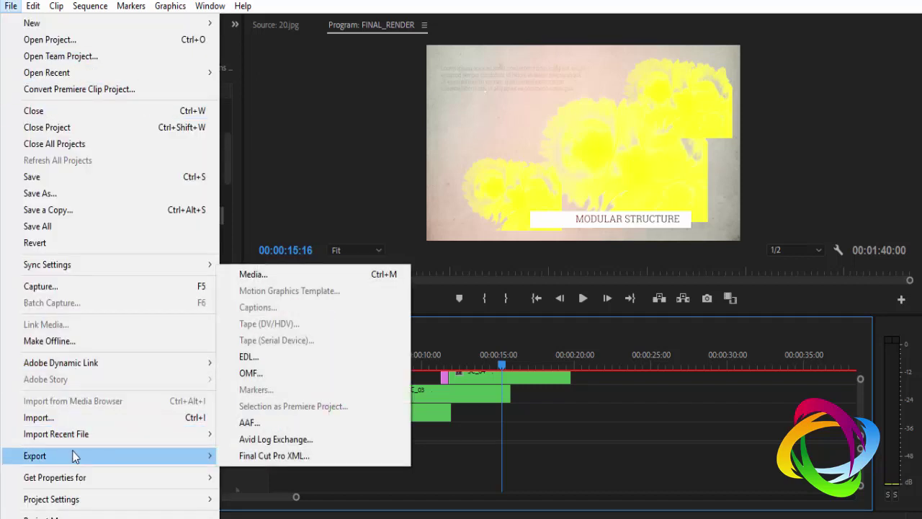
left_click(278, 270)
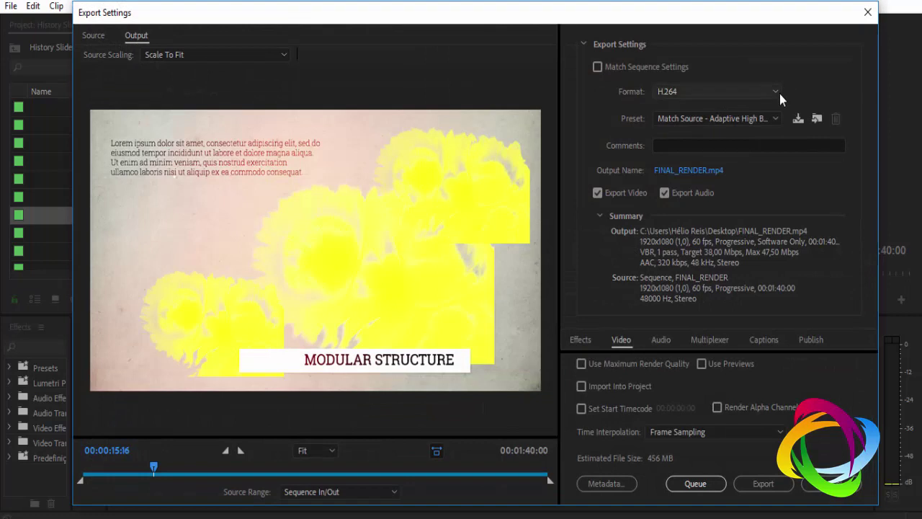
left_click(775, 93)
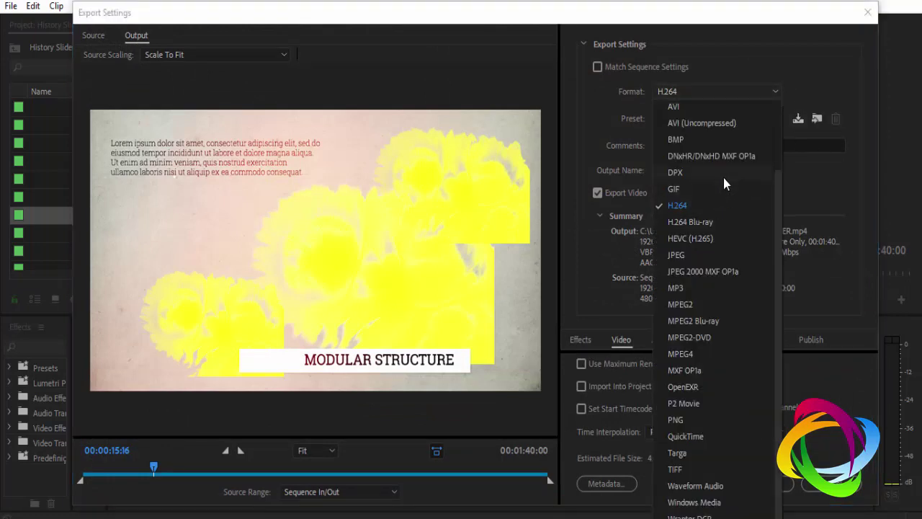
left_click(809, 72)
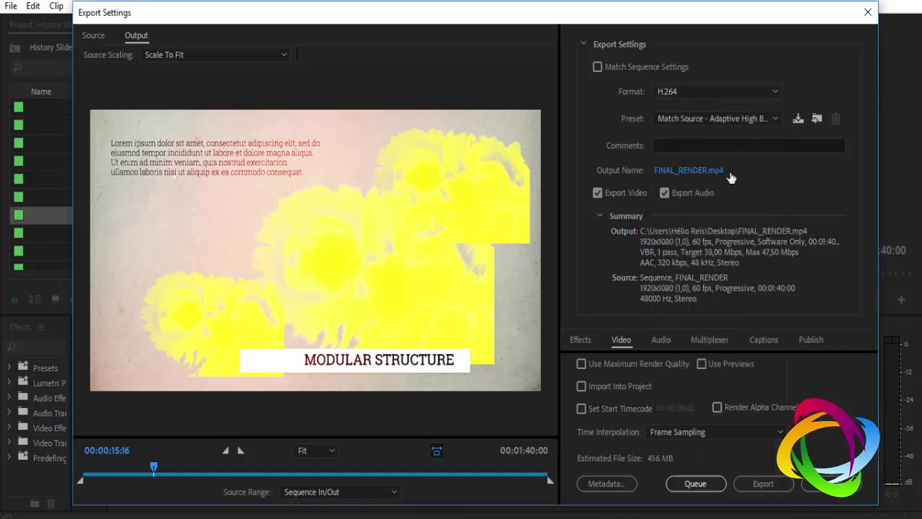
Set the output file to FINAL_RENDER in the Área de Trabalho (desktop) folder
left_click(707, 174)
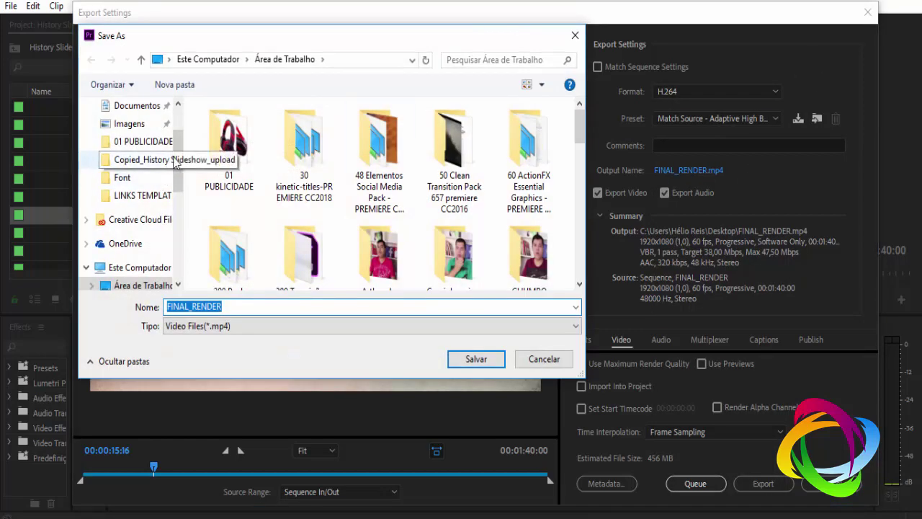
scroll(165, 140, "up", 4)
left_click(147, 137)
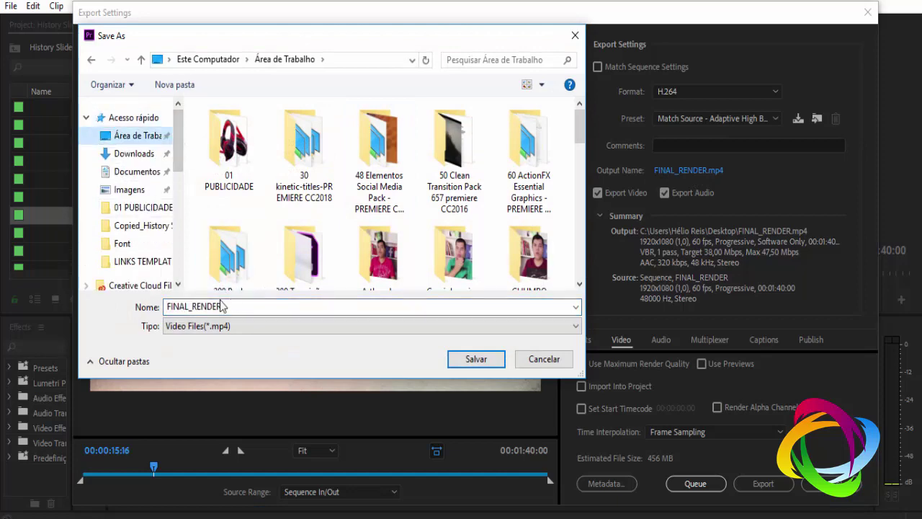
left_click(224, 308)
left_click(472, 359)
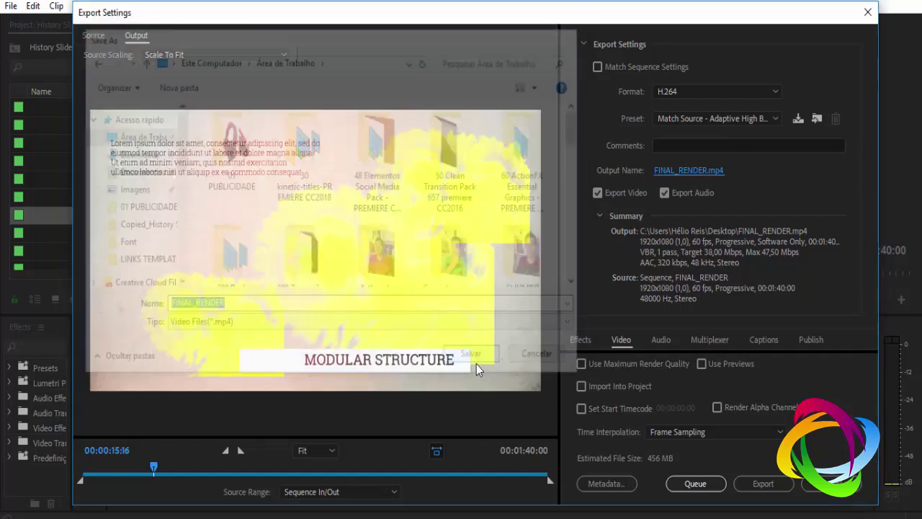
Start the FINAL_RENDER.mp4 export, then cancel it and close the export settings
left_click(767, 484)
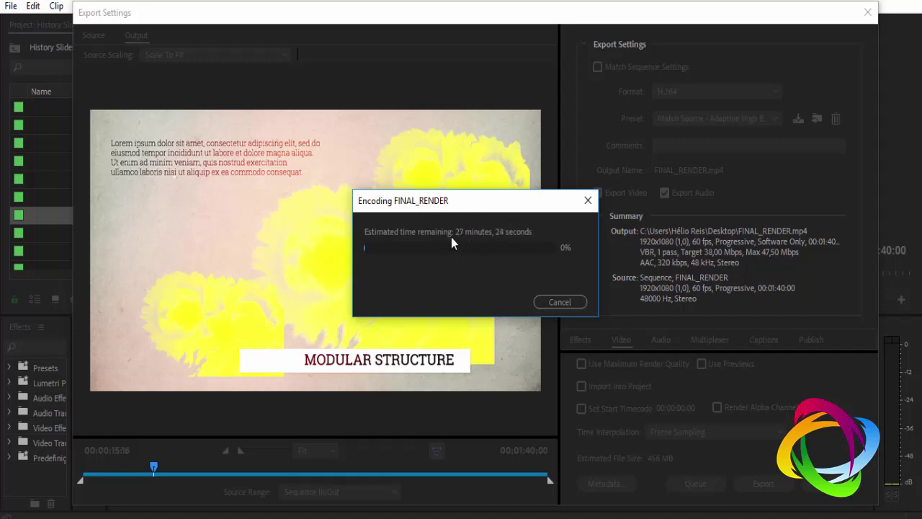
left_click(557, 304)
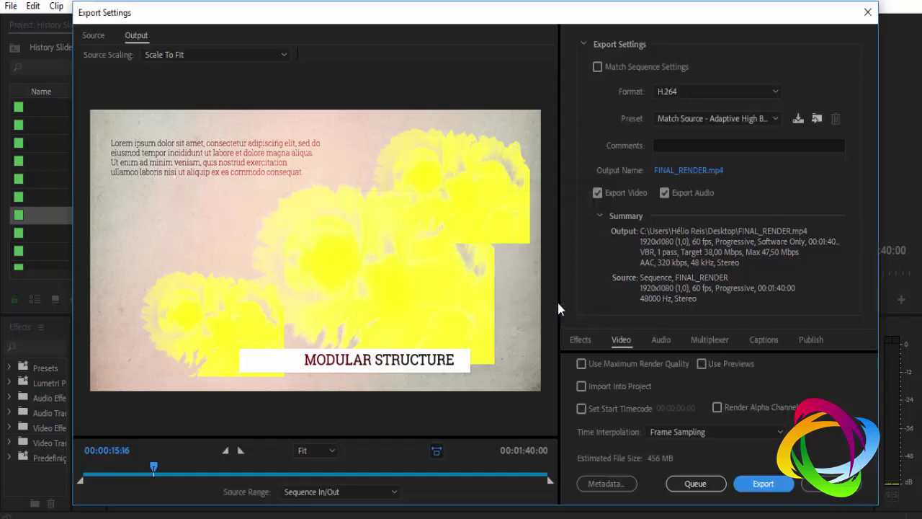
left_click(867, 12)
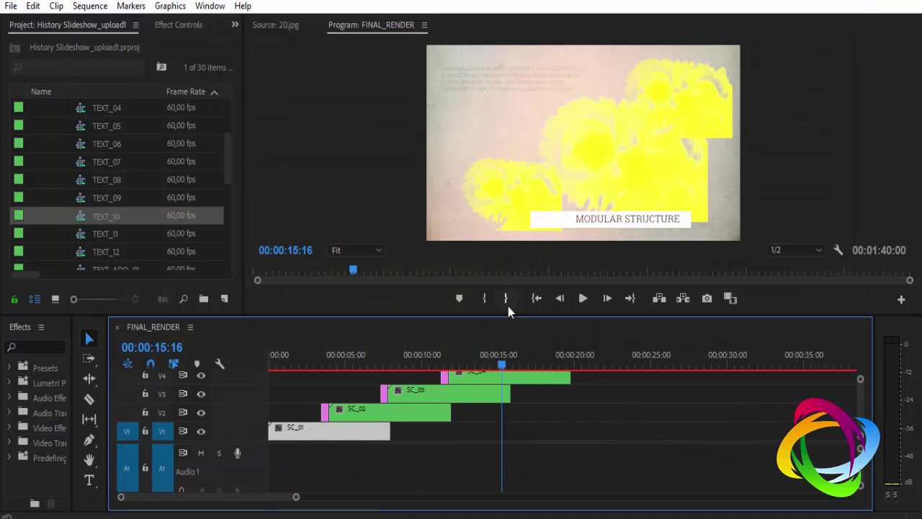
Play the rendered slideshow in Filmes e TV from about 00:00:07
left_click(414, 516)
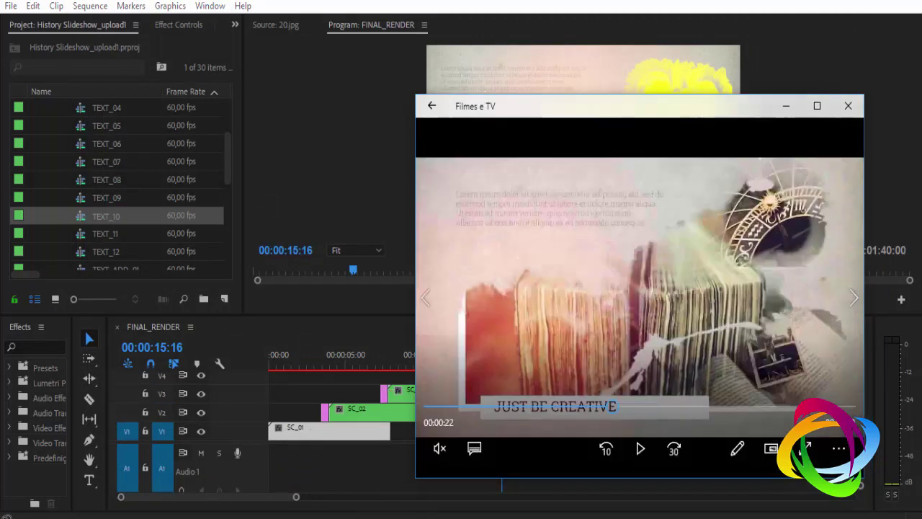
left_click(494, 404)
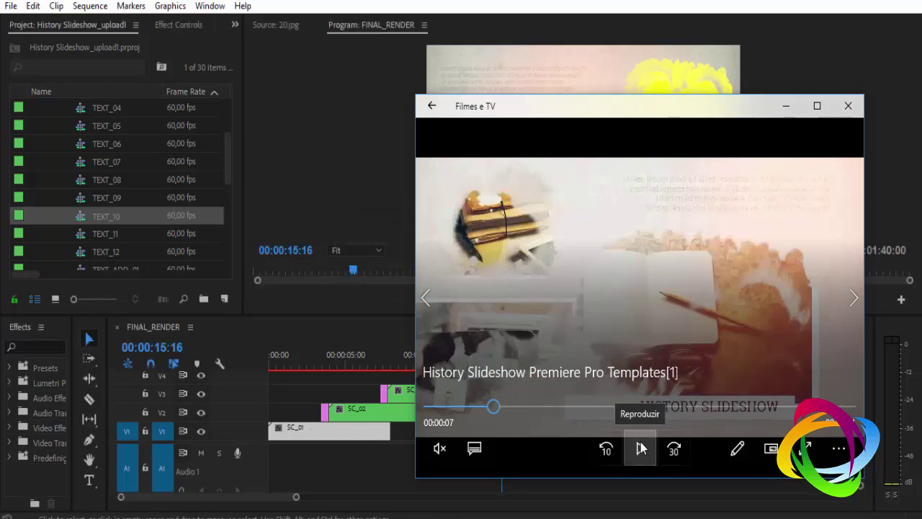
left_click(641, 442)
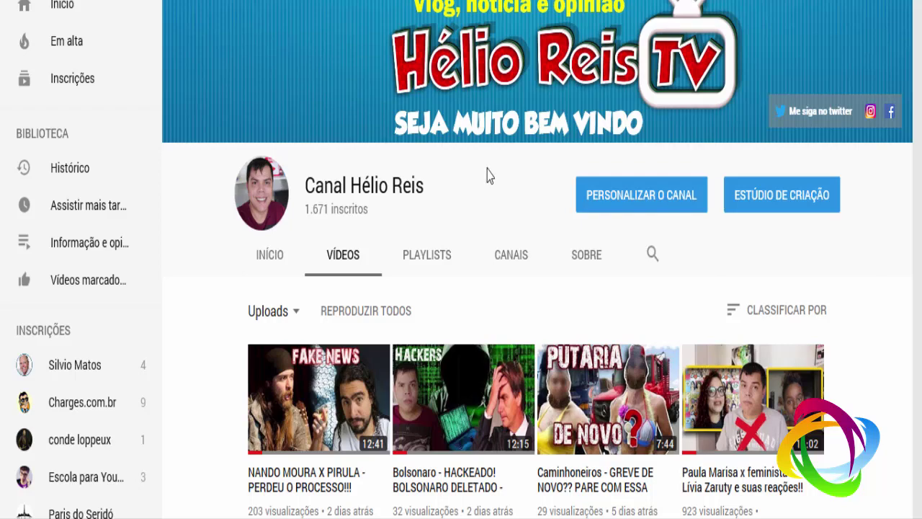
scroll(483, 175, "down", 1)
scroll(482, 175, "down", 3)
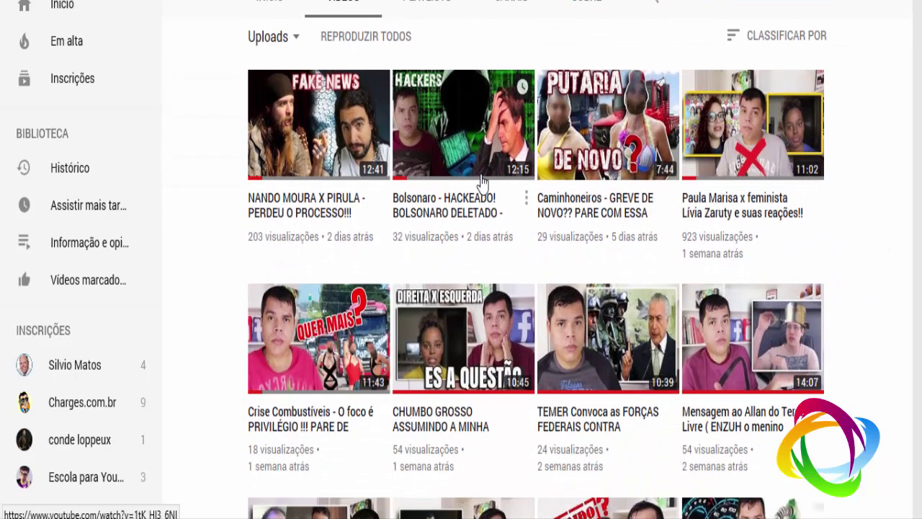
scroll(475, 184, "up", 4)
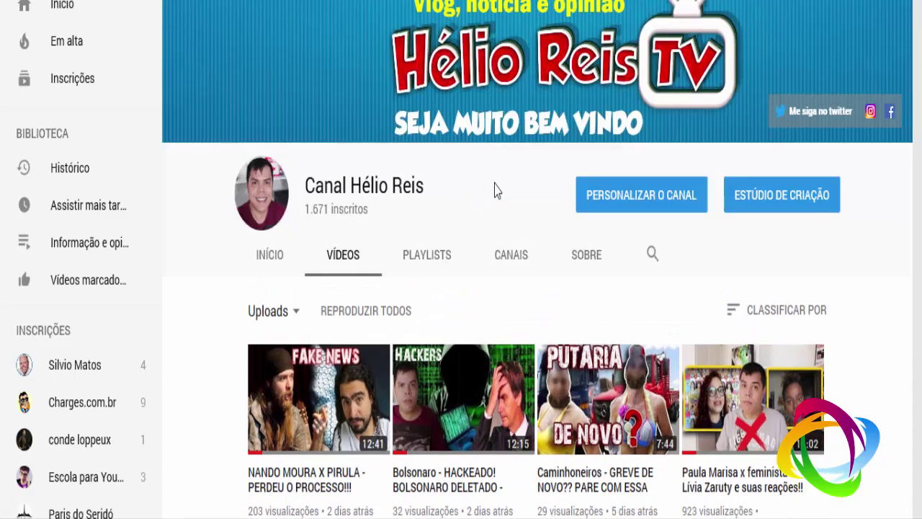
scroll(479, 288, "down", 1)
scroll(461, 303, "down", 2)
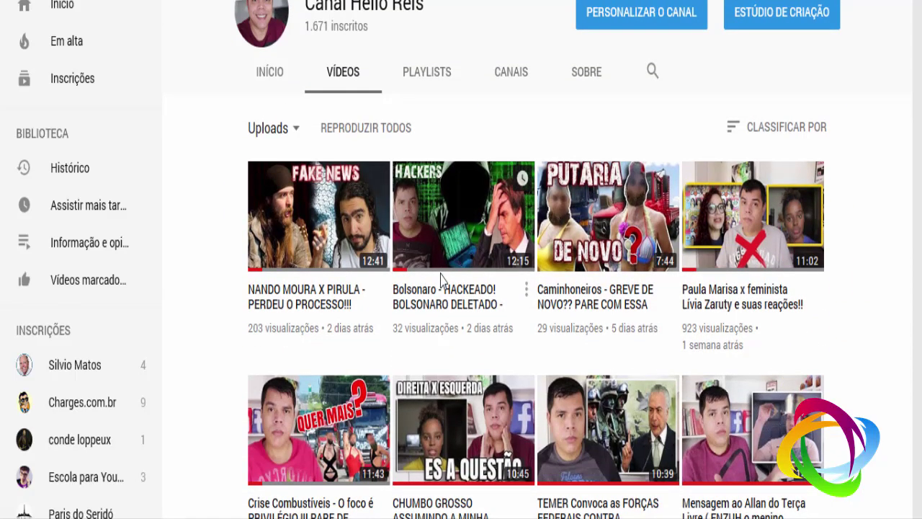
scroll(442, 279, "down", 3)
scroll(443, 288, "down", 1)
scroll(449, 360, "up", 4)
scroll(508, 248, "up", 2)
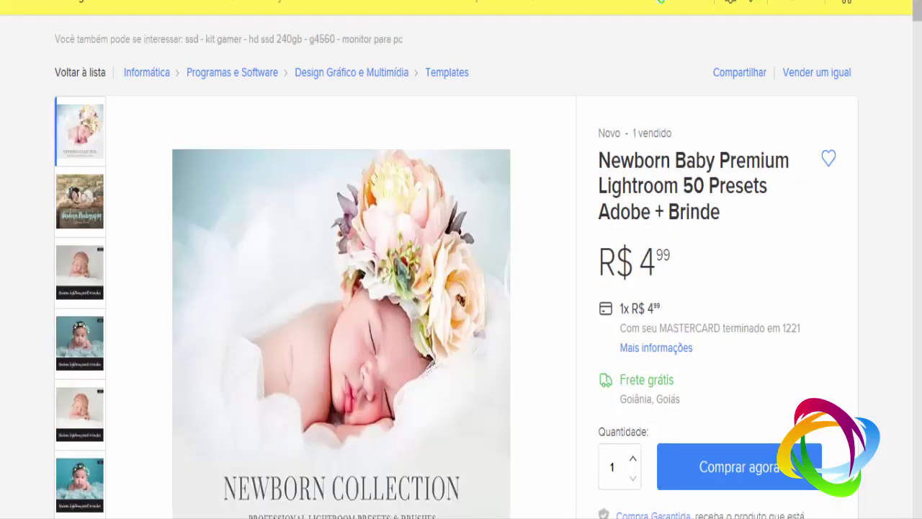
Scroll up to the Anúncios do vendedor heading showing 555 results
scroll(428, 225, "up", 10)
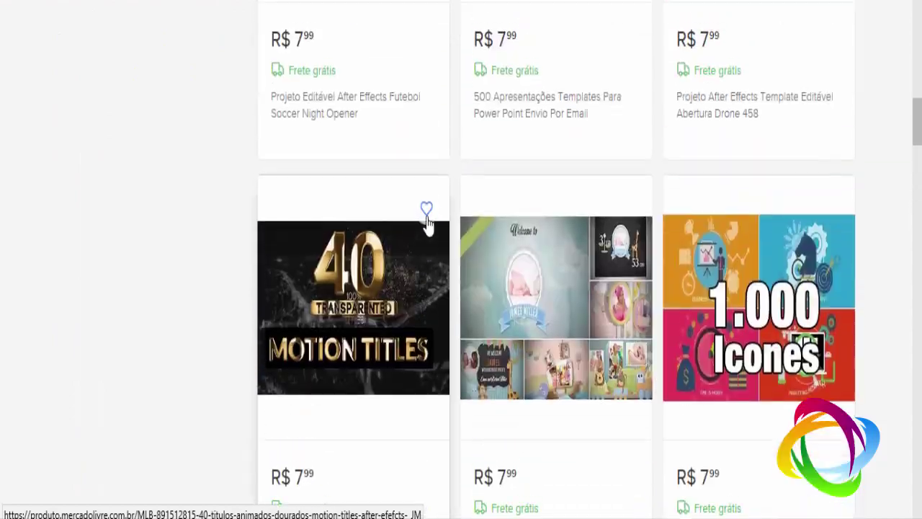
scroll(428, 226, "up", 10)
scroll(422, 206, "up", 3)
scroll(425, 198, "up", 6)
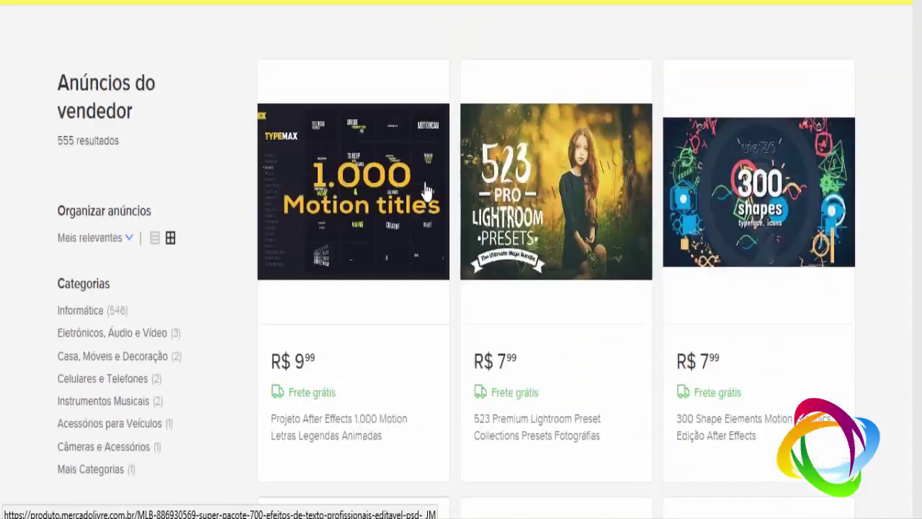